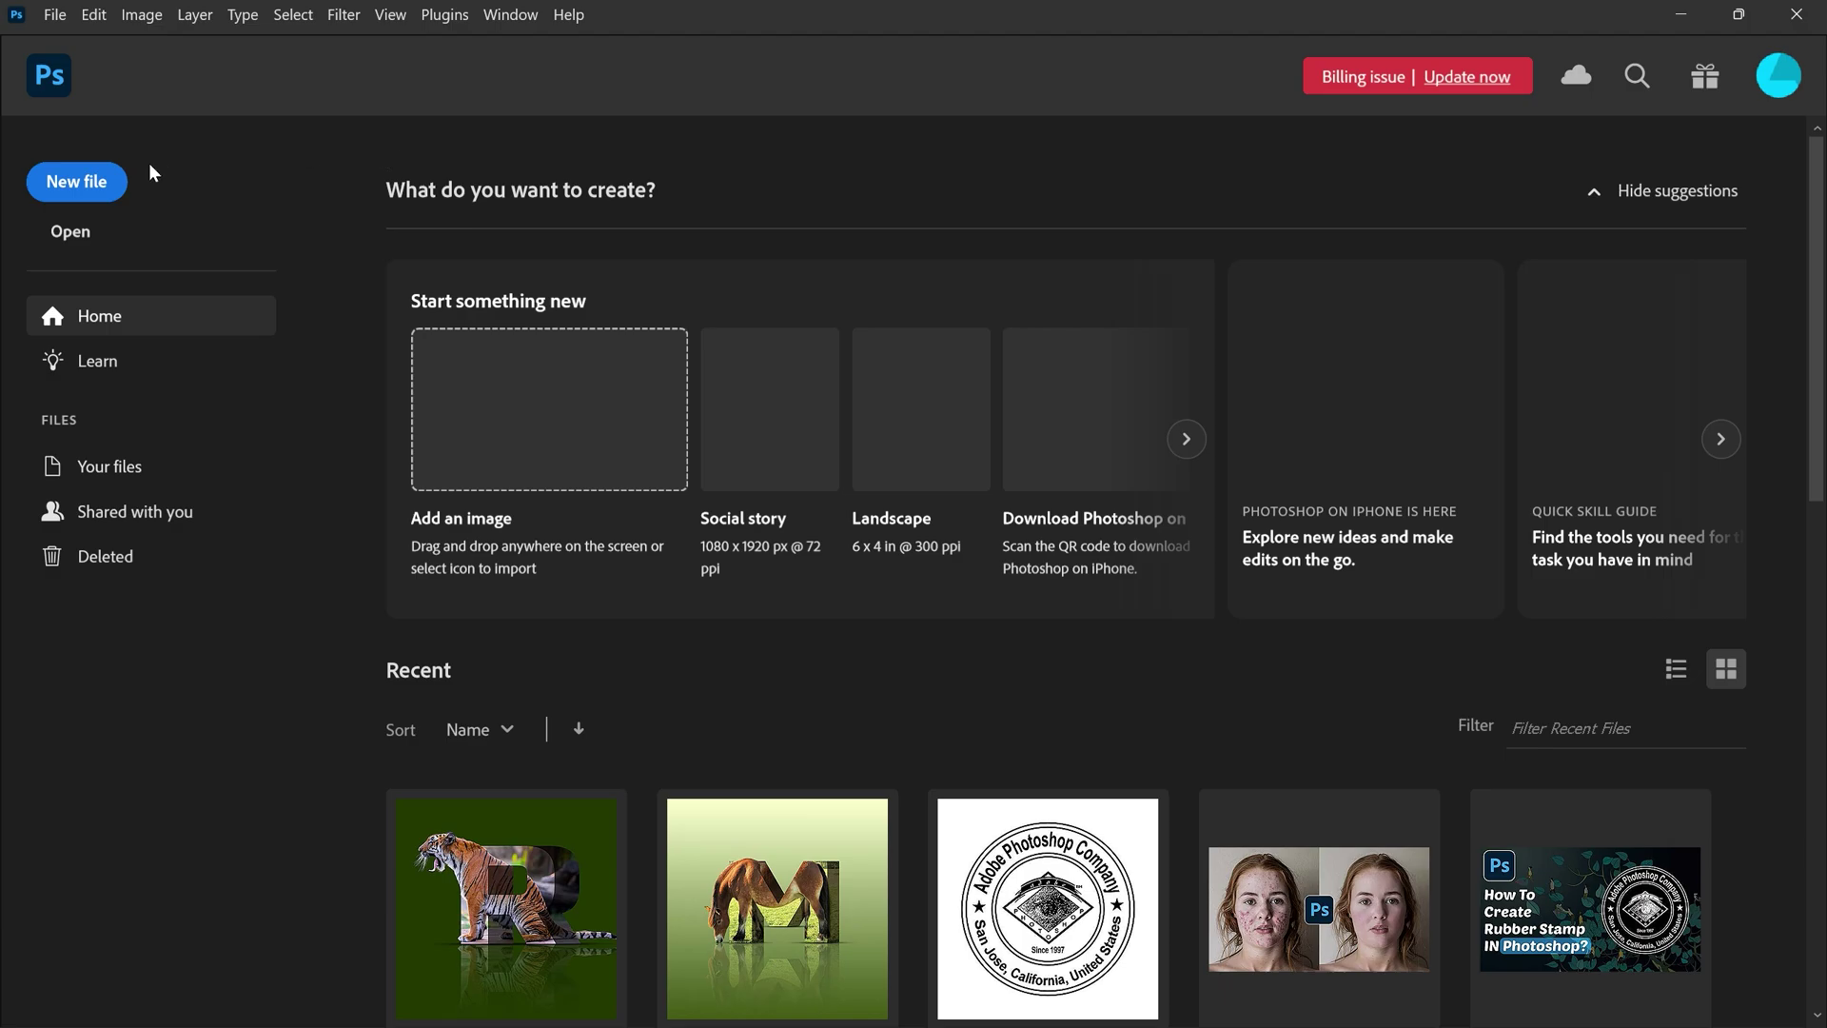
Step: Create a 3000 × 3000 px document and start a horizontal text layer near its centre
{"action": "left_click", "coordinate": [52, 190]}
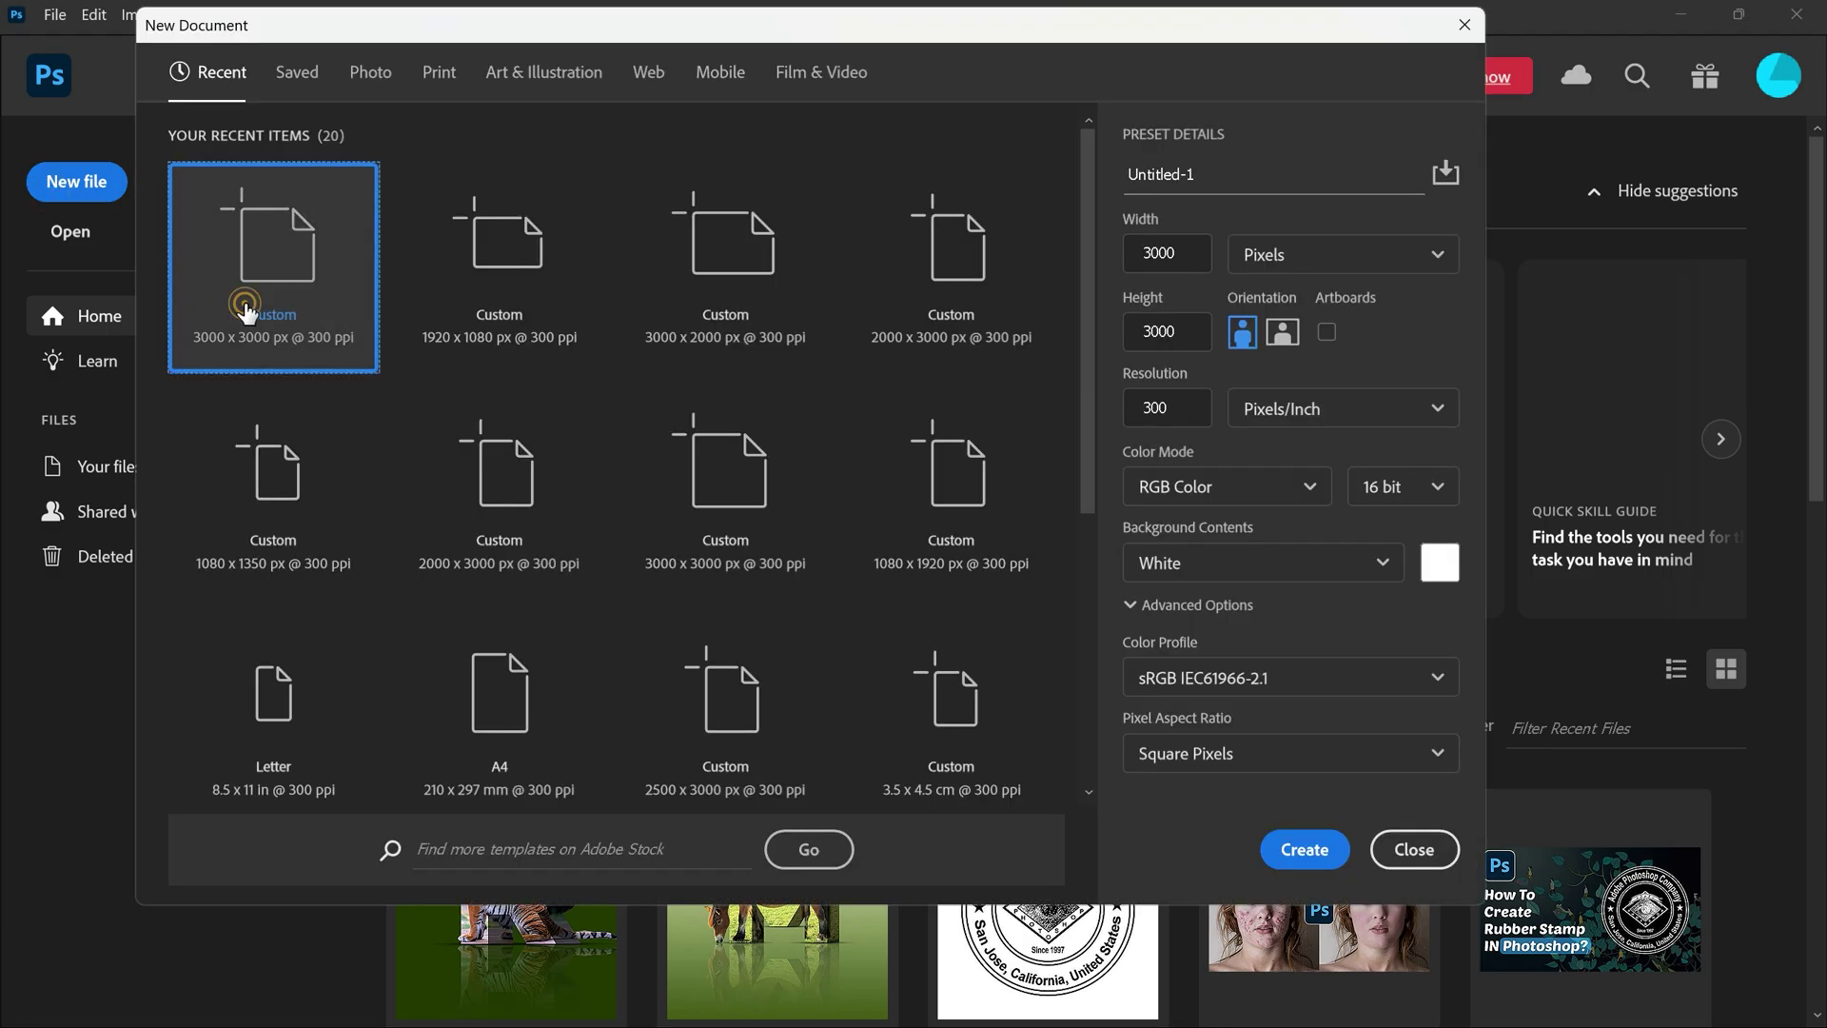
{"action": "left_click", "coordinate": [1278, 847]}
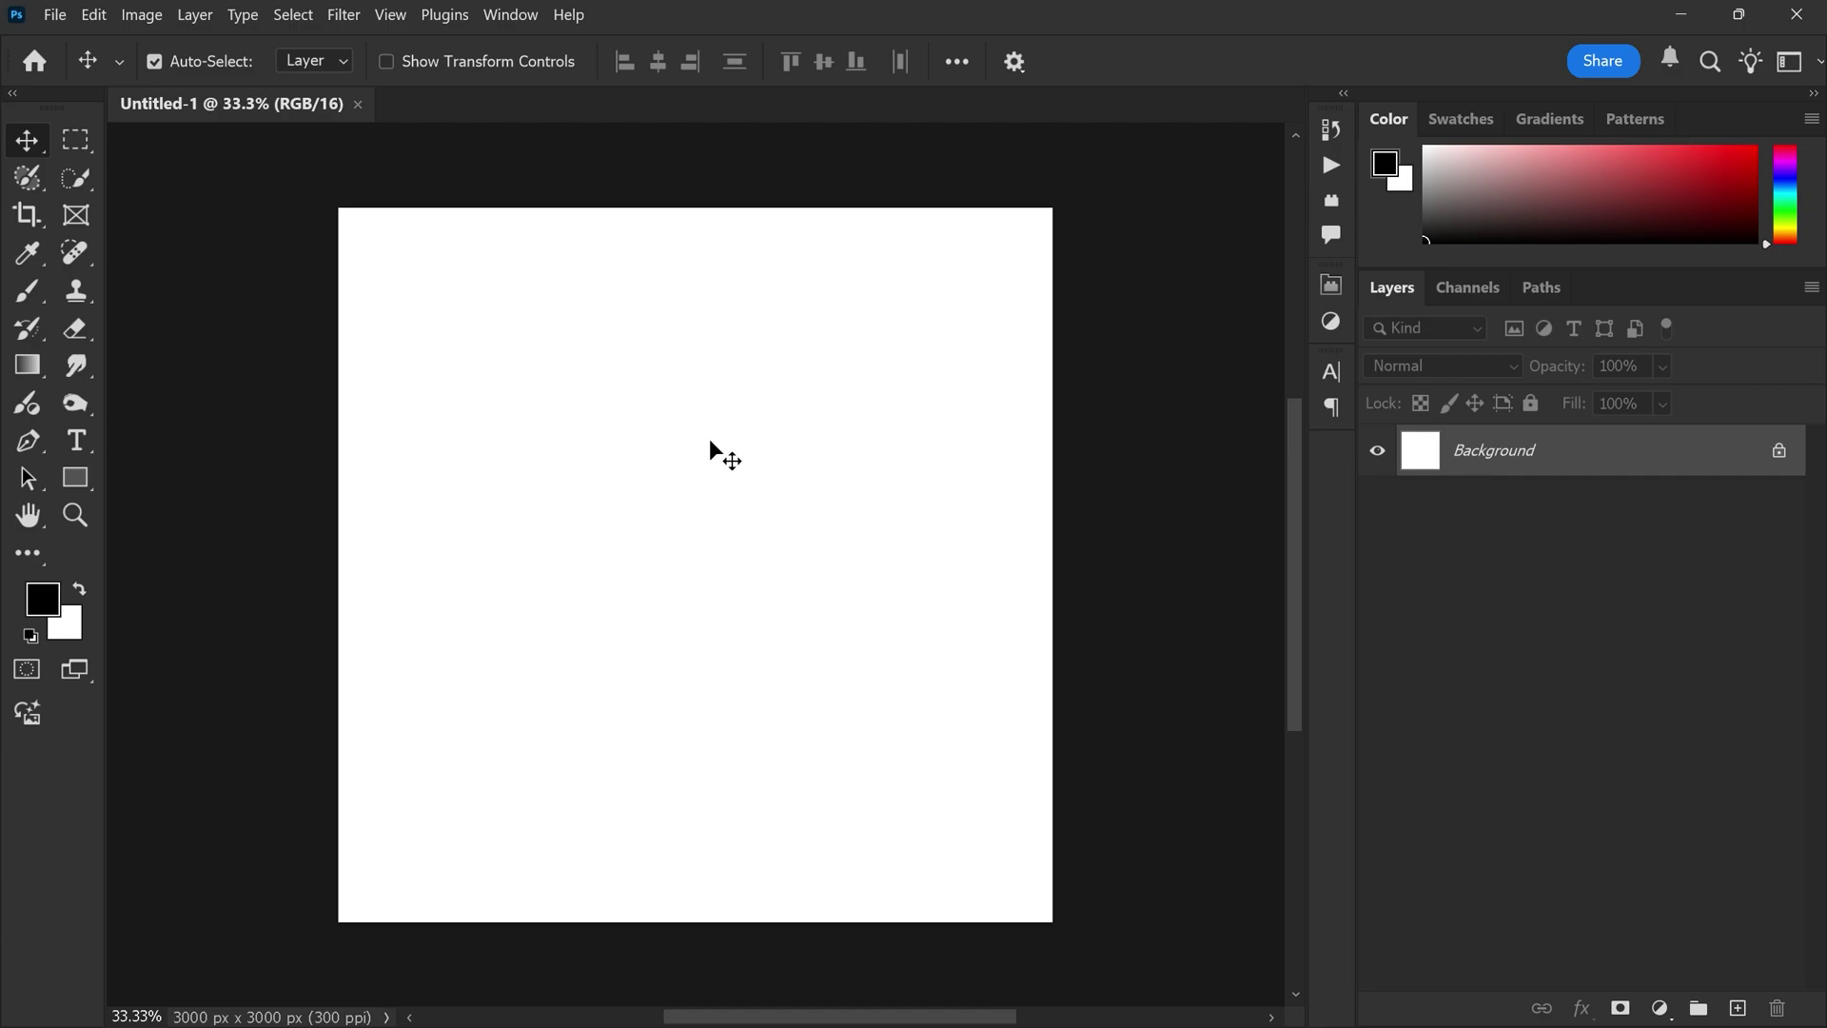
{"action": "left_click", "coordinate": [83, 439]}
{"action": "left_click", "coordinate": [160, 431]}
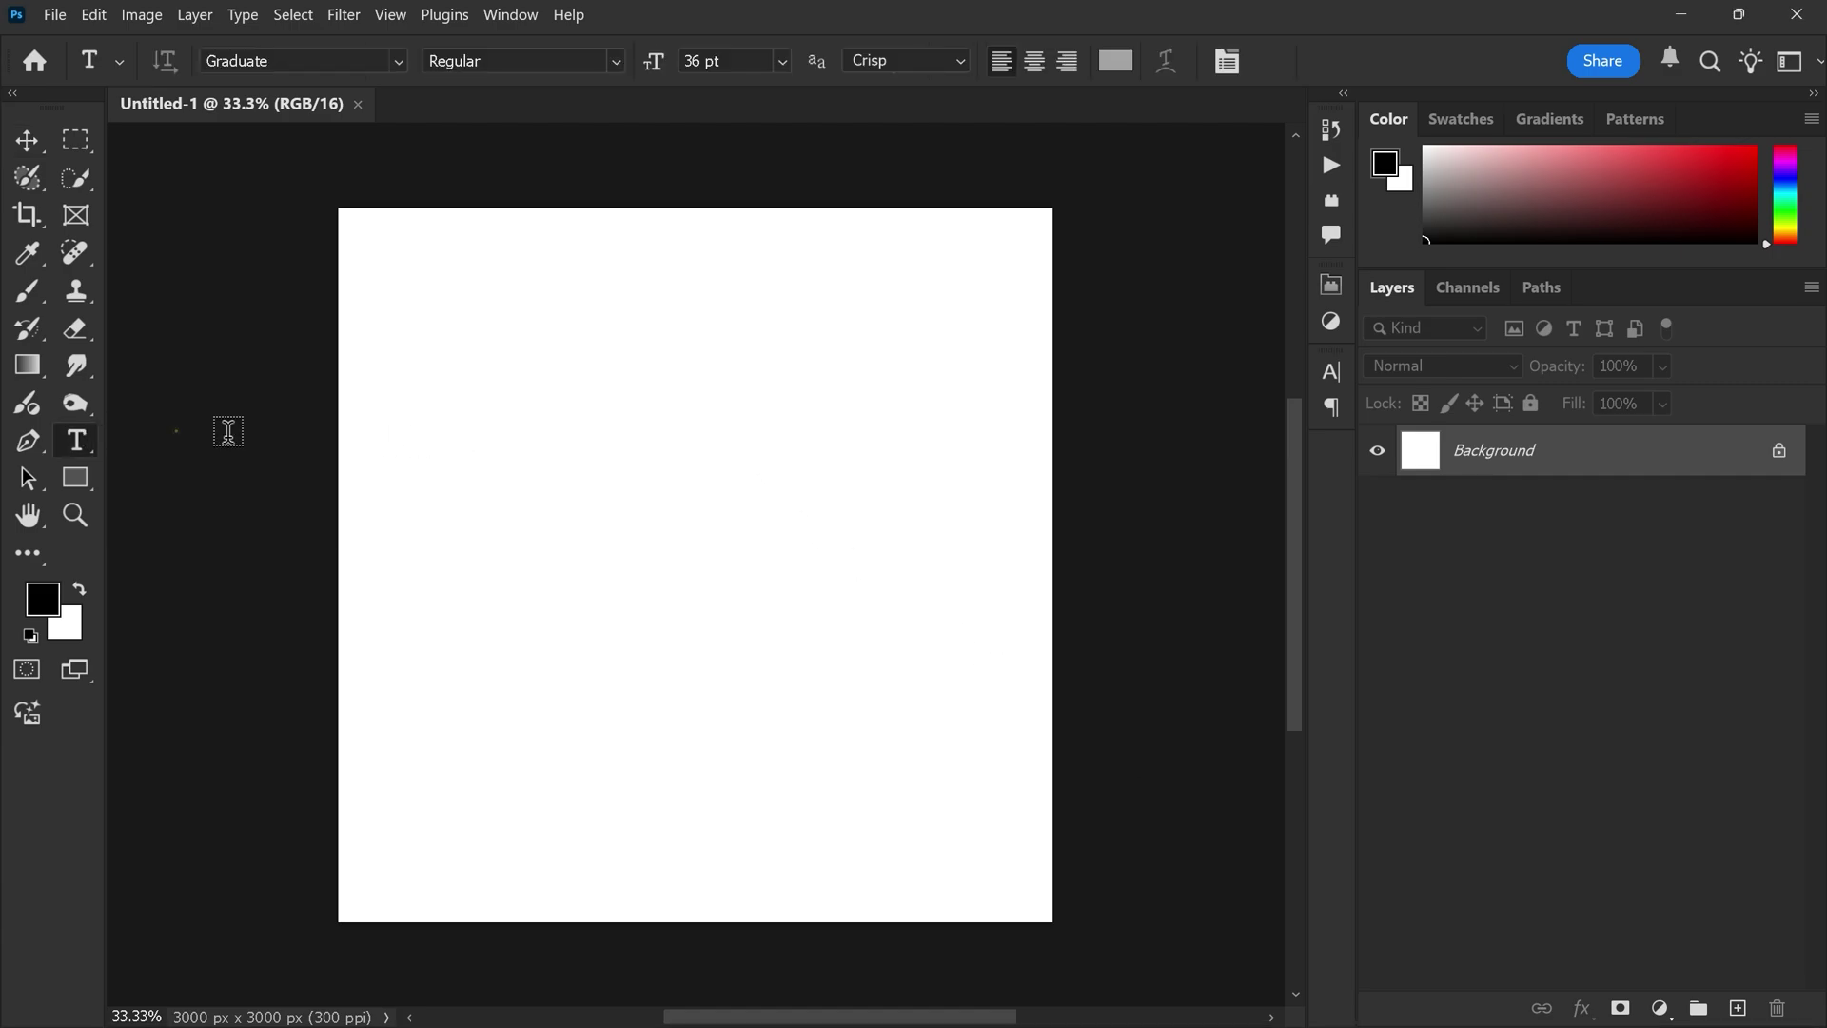
{"action": "left_click", "coordinate": [652, 524]}
Step: Type a grey letter S in the Graduate font at 141 pt
{"action": "left_click", "coordinate": [280, 62]}
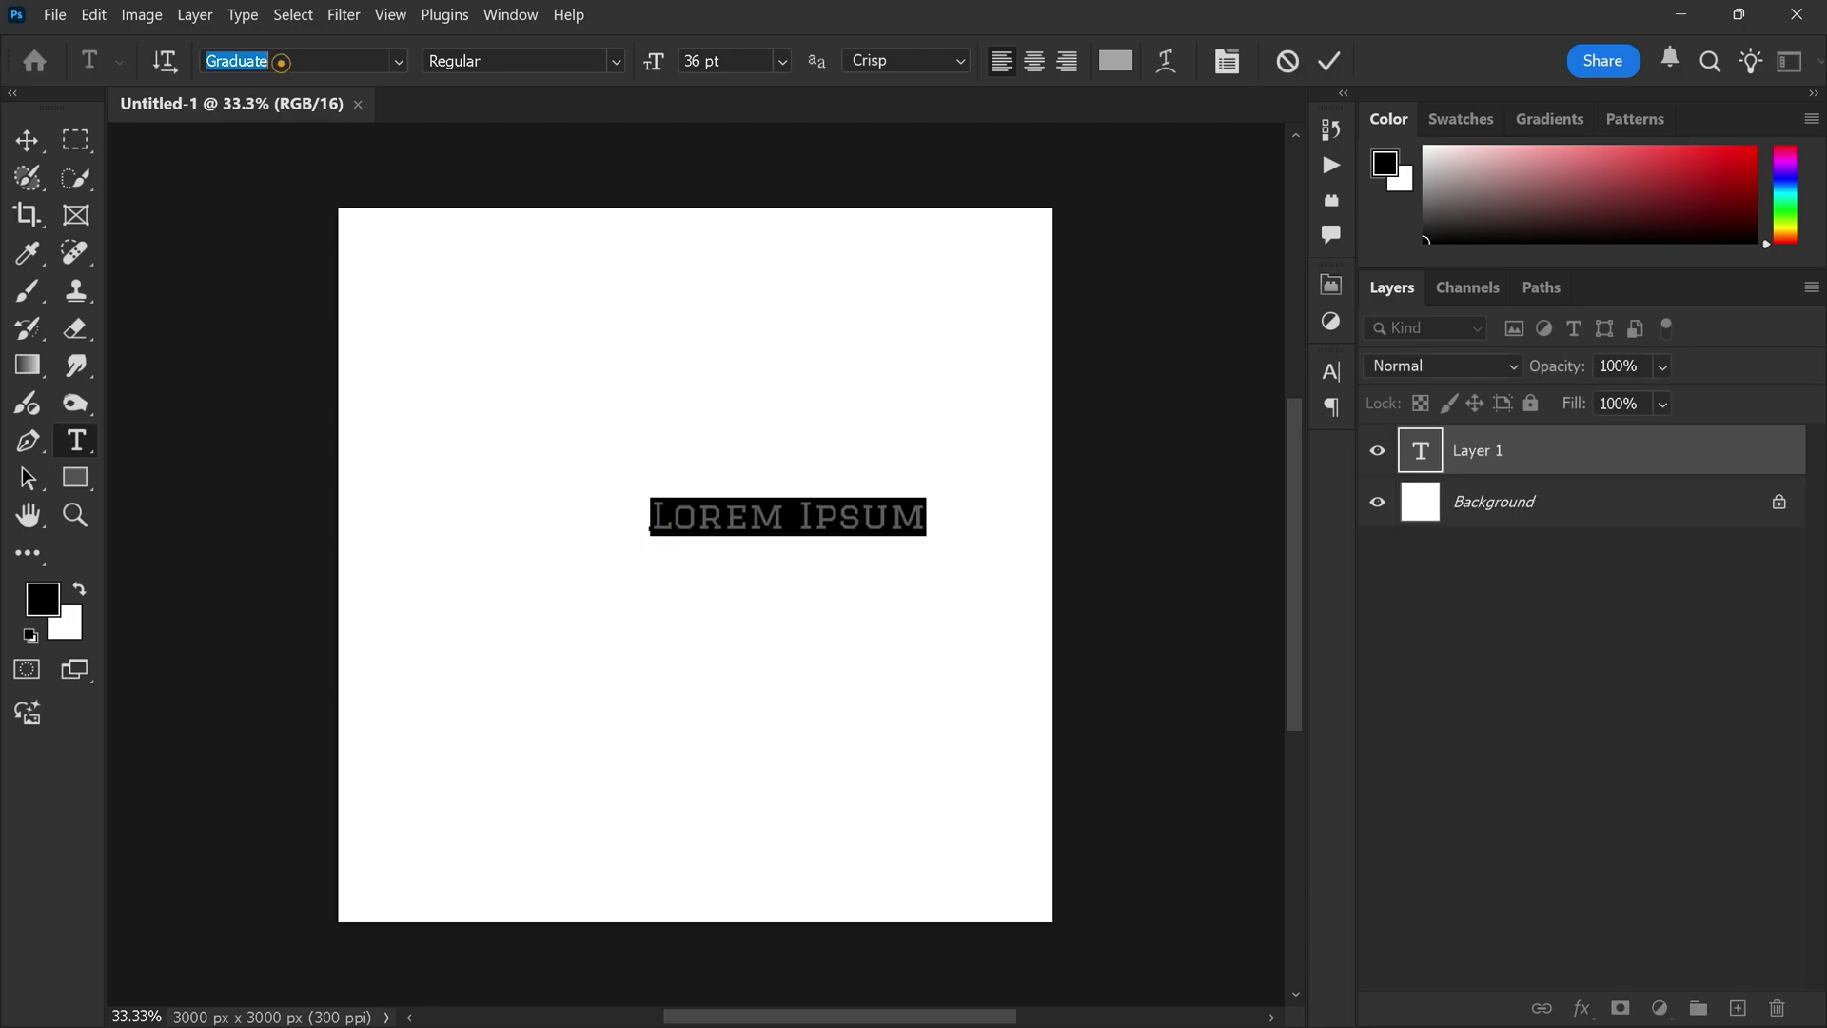
{"action": "left_click_drag", "start_coordinate": [666, 74], "coordinate": [804, 489]}
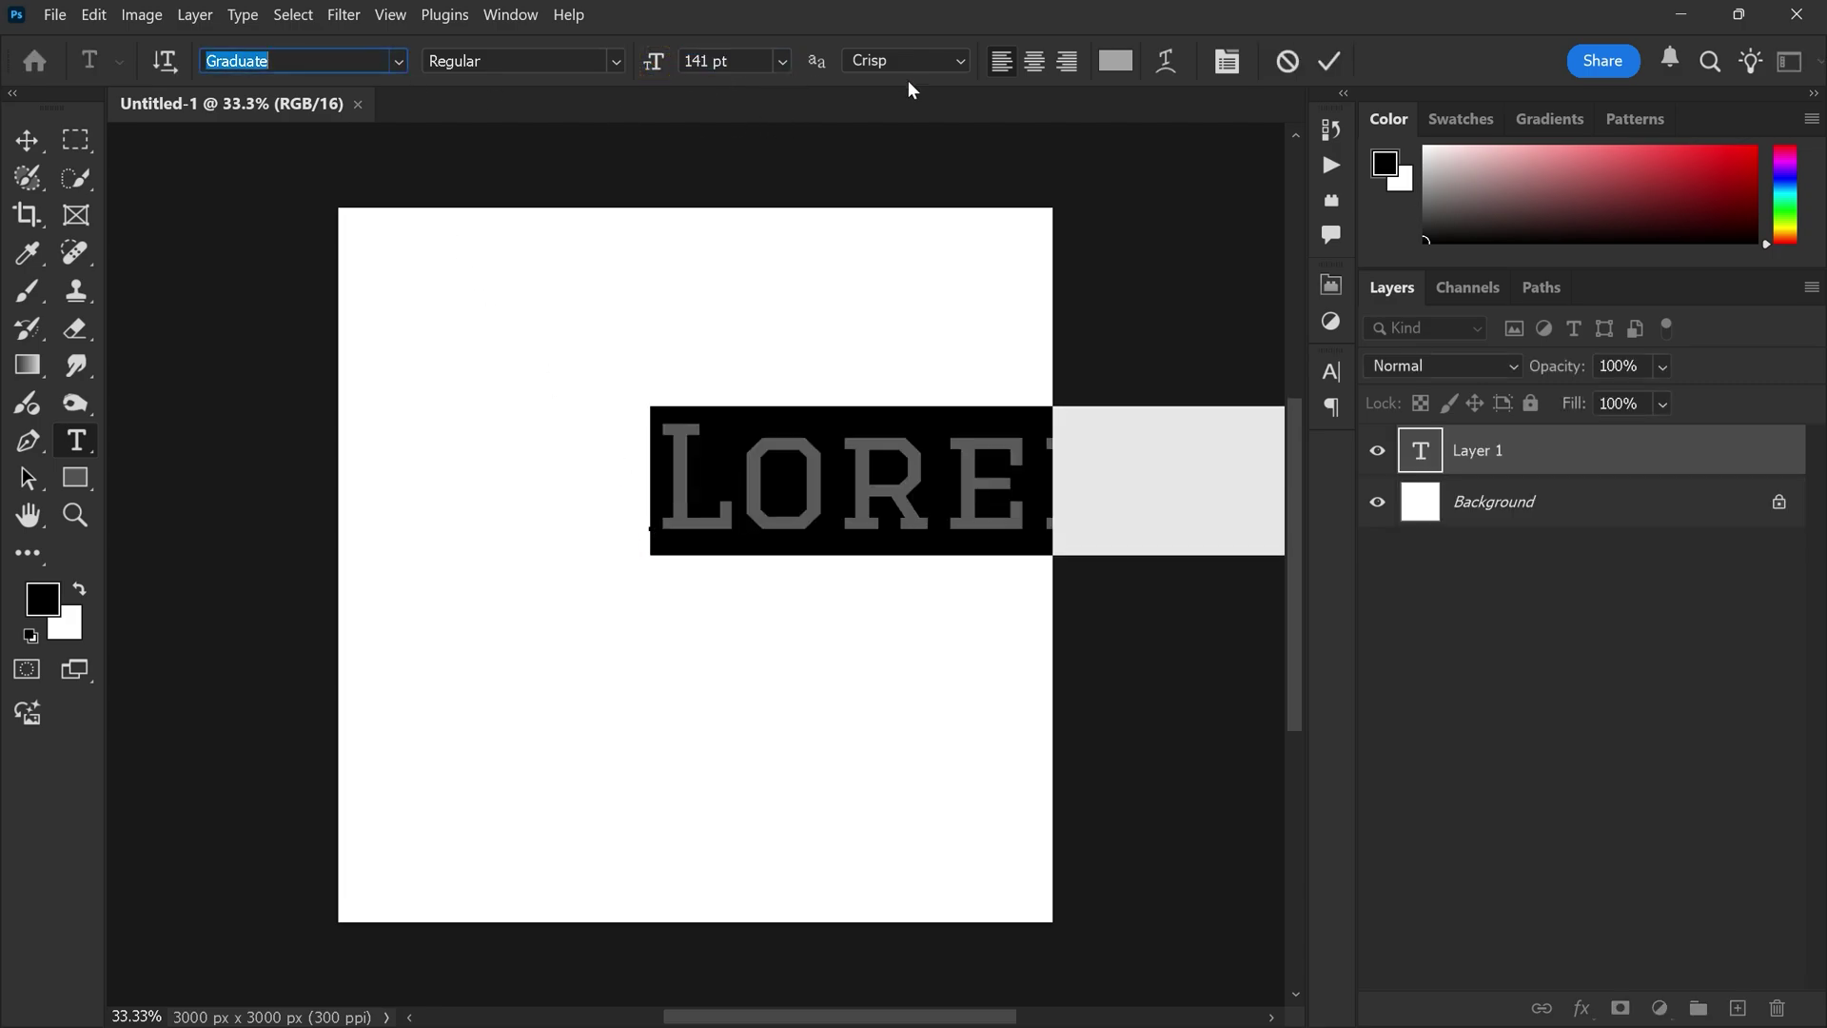
{"action": "type", "text": "S"}
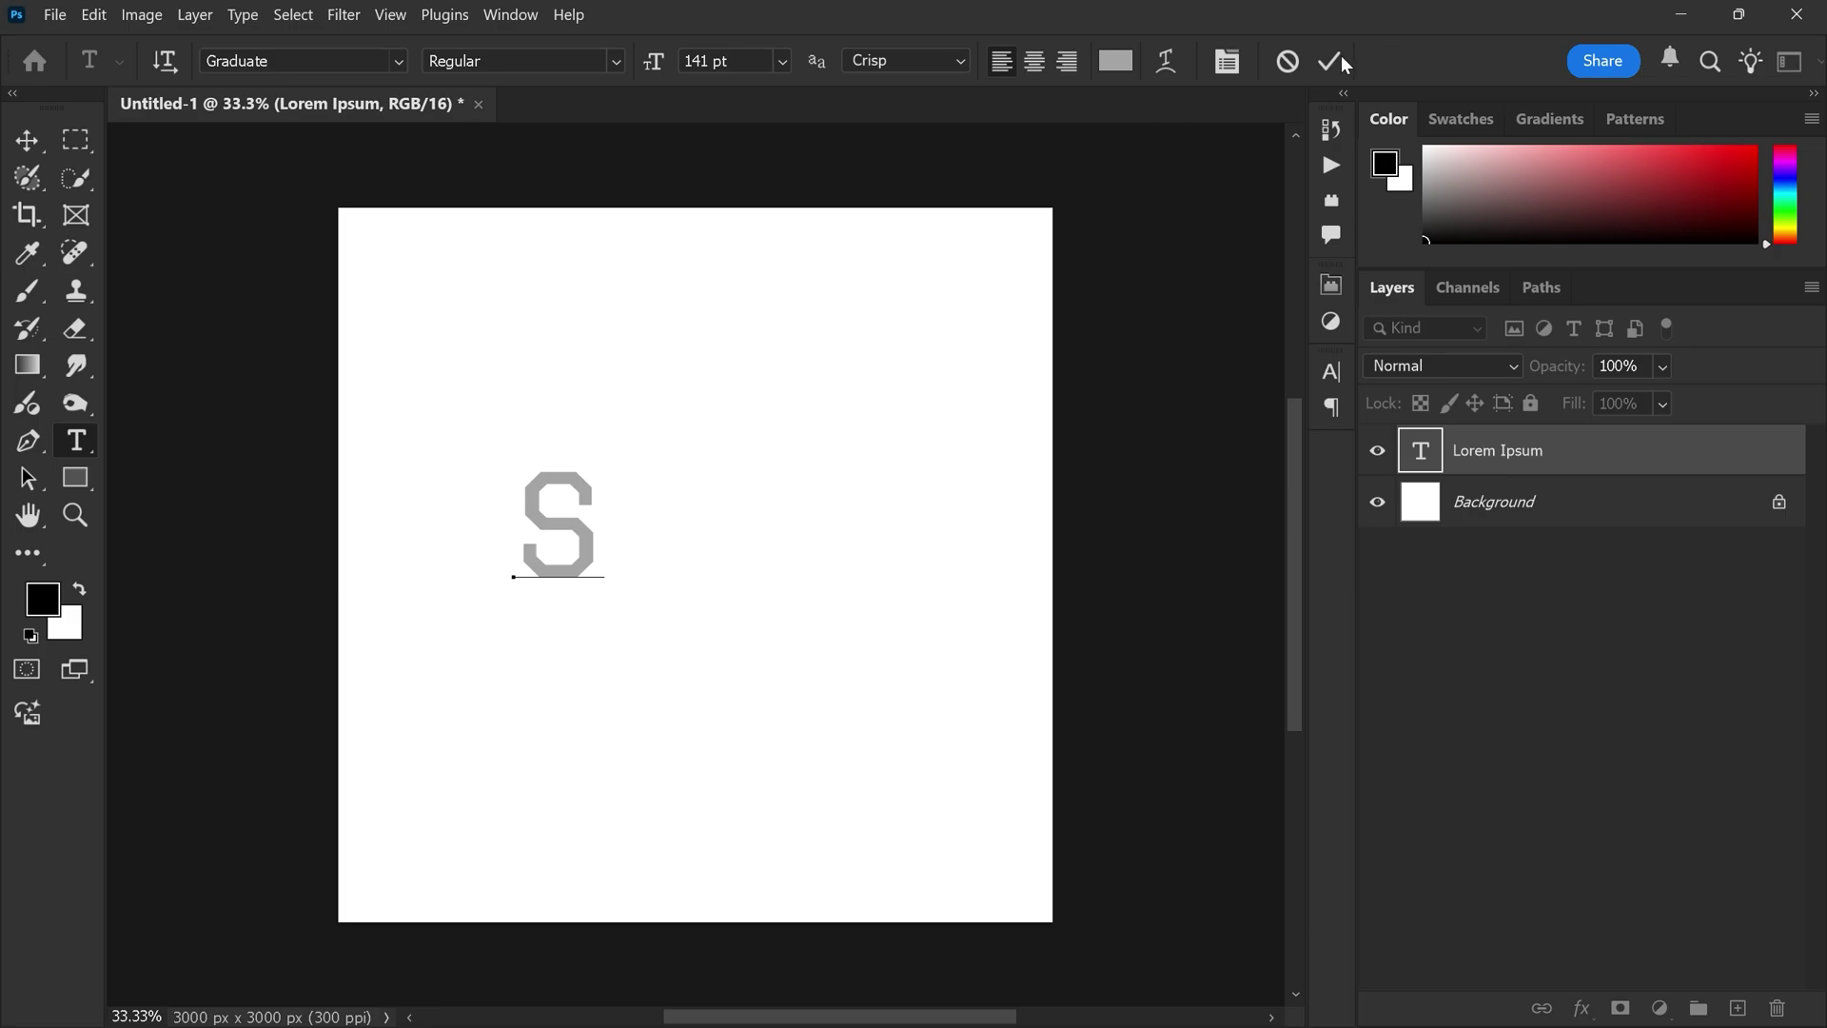
{"action": "left_click", "coordinate": [1329, 60]}
Step: Scale the S up to about 318% around the canvas centre
{"action": "key", "text": "ctrl+t"}
{"action": "mouse_move", "coordinate": [612, 526]}
{"action": "left_mouse_down"}
{"action": "mouse_move", "coordinate": [694, 290]}
{"action": "mouse_move", "coordinate": [694, 367]}
{"action": "left_mouse_up"}
{"action": "left_click_drag", "start_coordinate": [836, 550], "coordinate": [832, 542]}
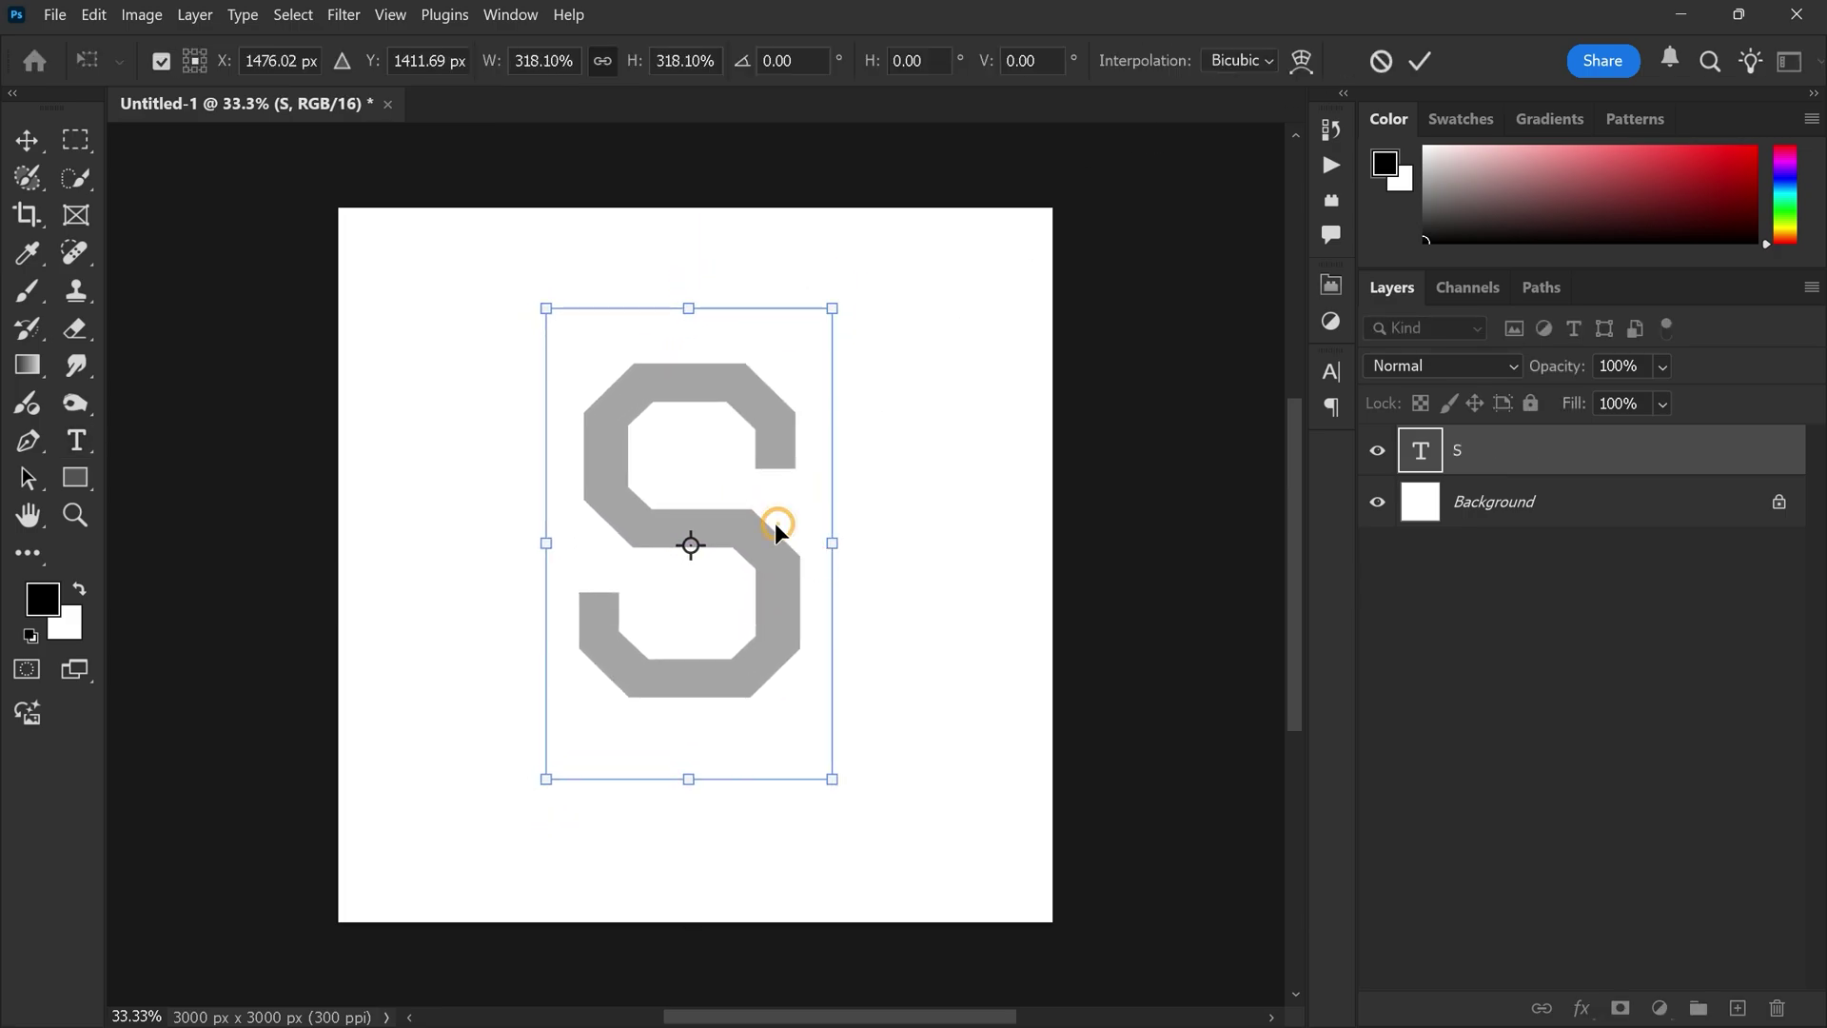
{"action": "key", "text": "Return"}
Step: Duplicate the S layer and put the original S into Group 1
{"action": "key", "text": "v"}
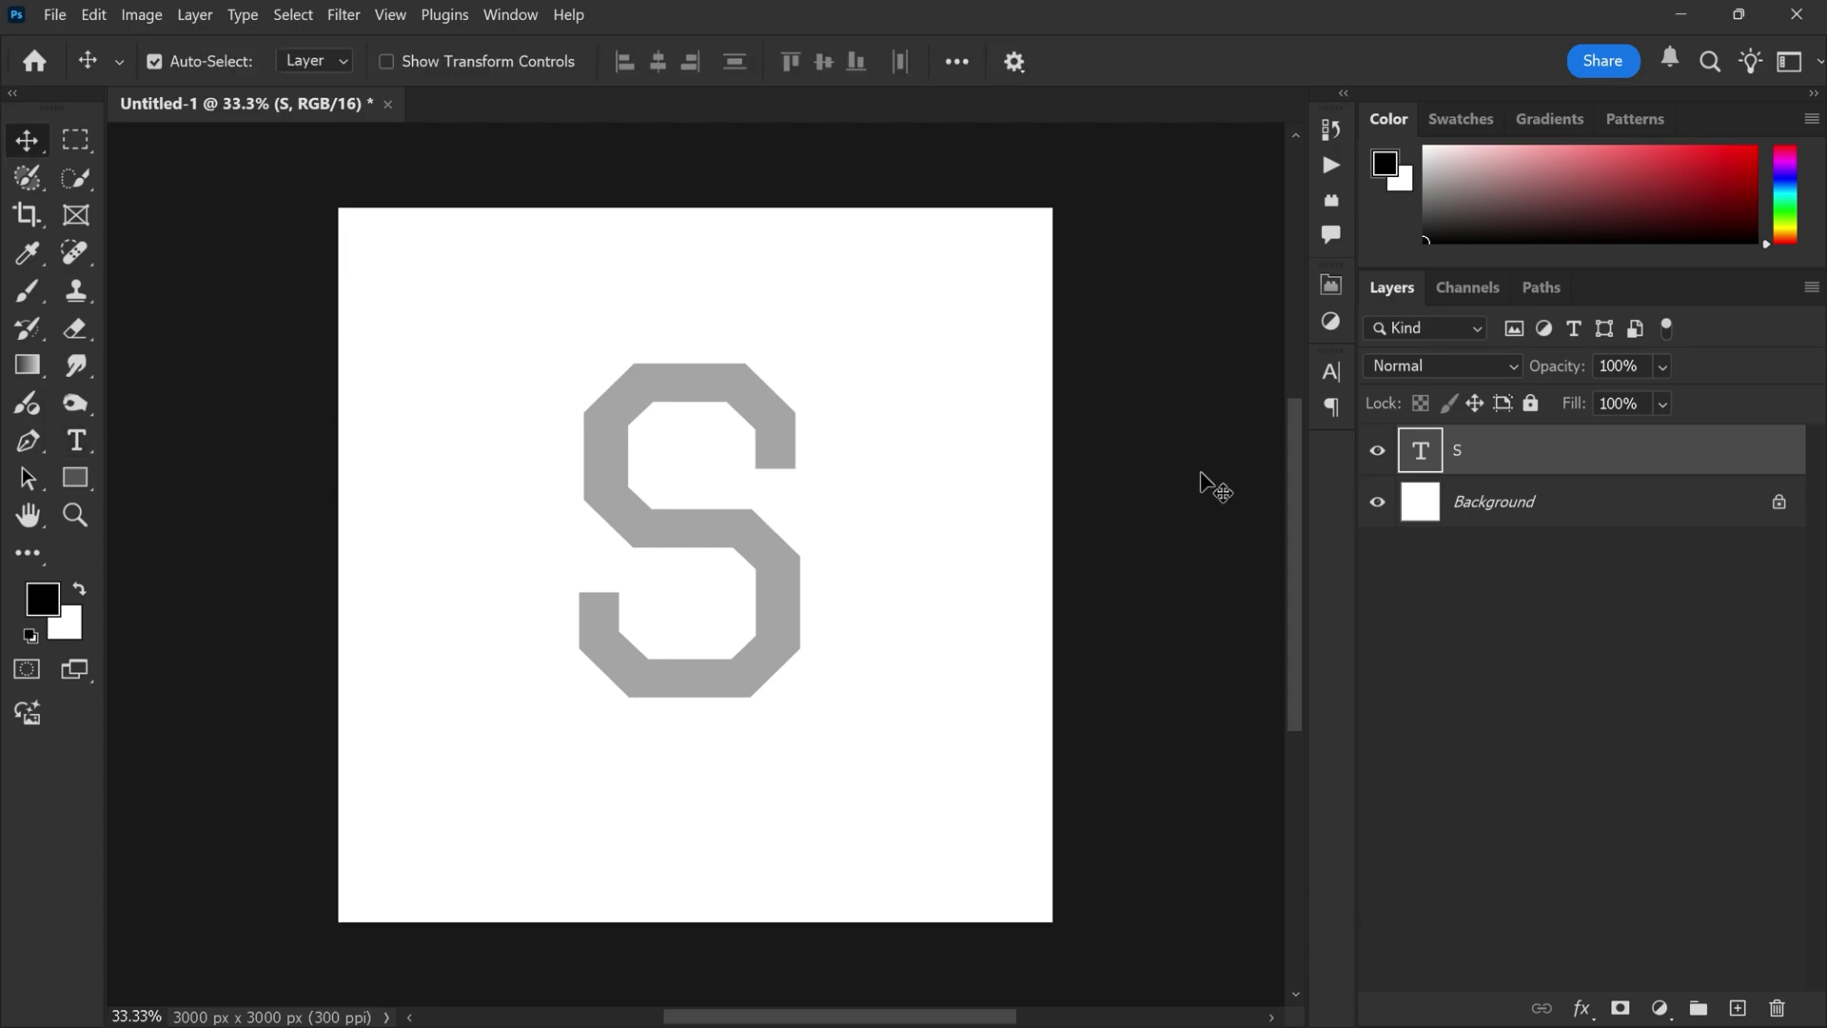
{"action": "key", "text": "ctrl+j"}
{"action": "mouse_move", "coordinate": [1521, 469]}
{"action": "left_mouse_down"}
{"action": "mouse_move", "coordinate": [1717, 901]}
{"action": "mouse_move", "coordinate": [1738, 1008]}
{"action": "left_mouse_up"}
{"action": "left_click", "coordinate": [1476, 504]}
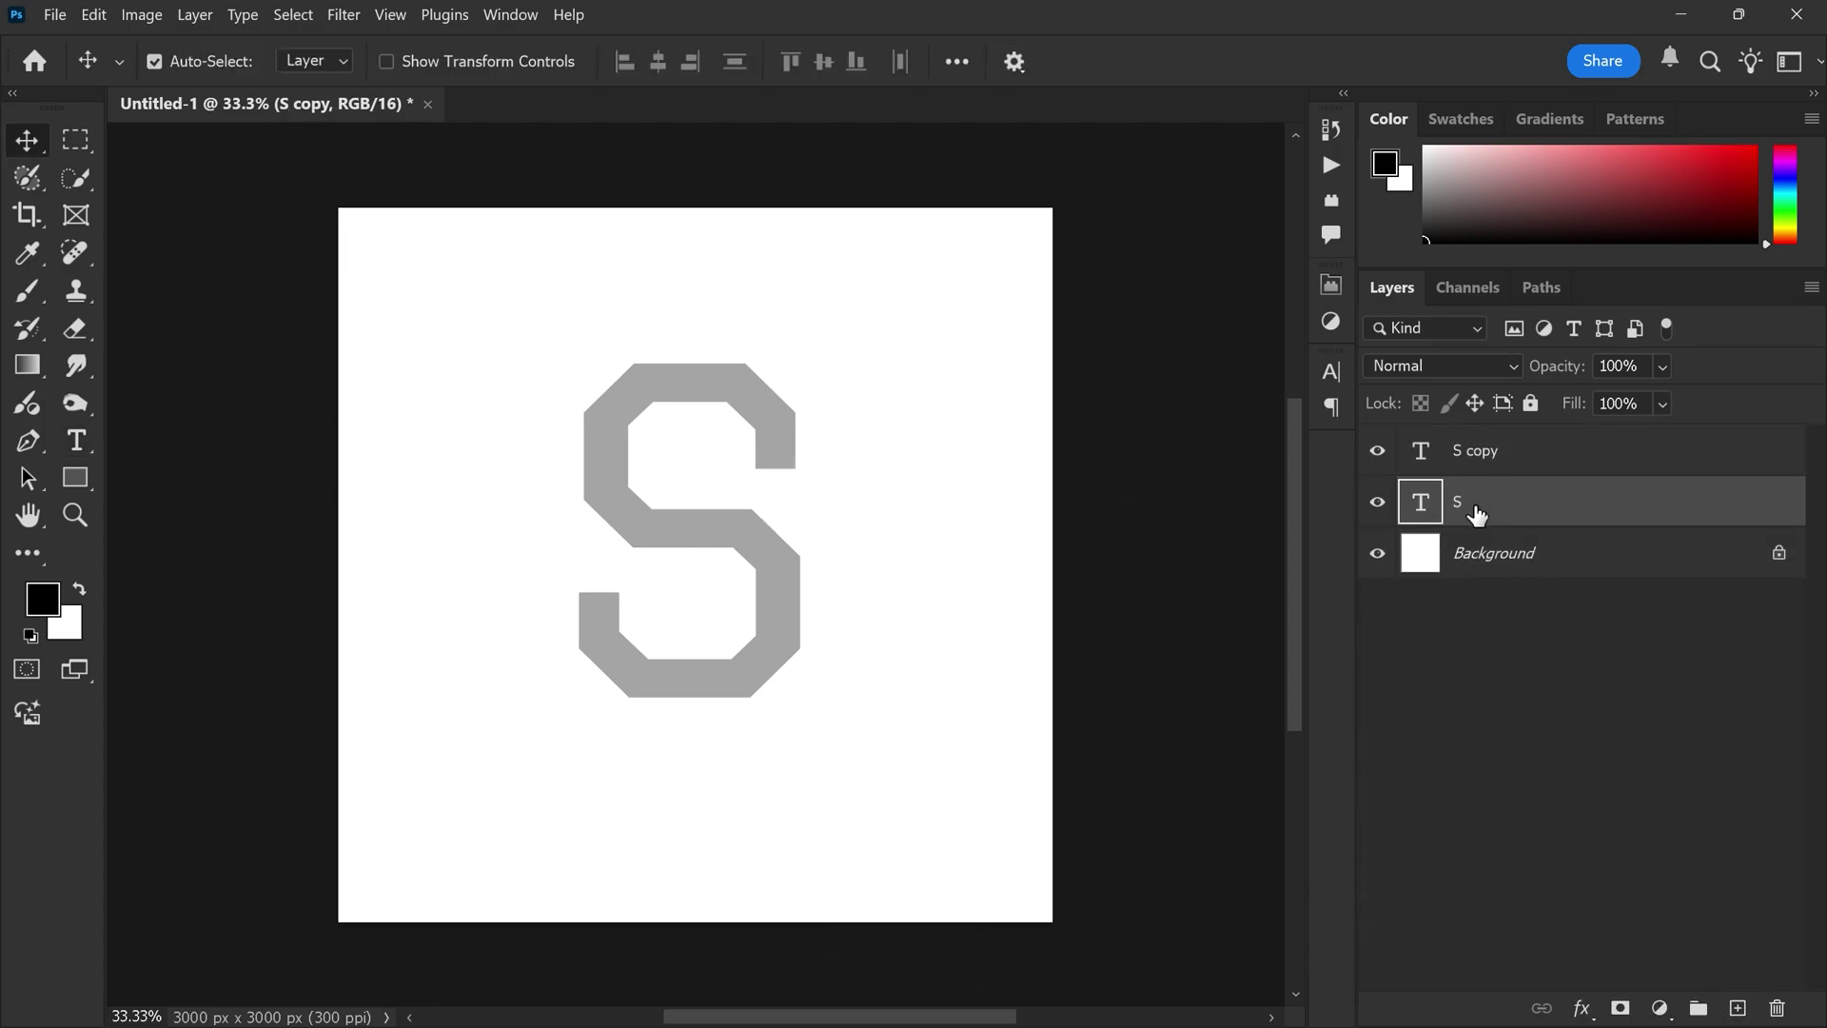
{"action": "key", "text": "ctrl+g"}
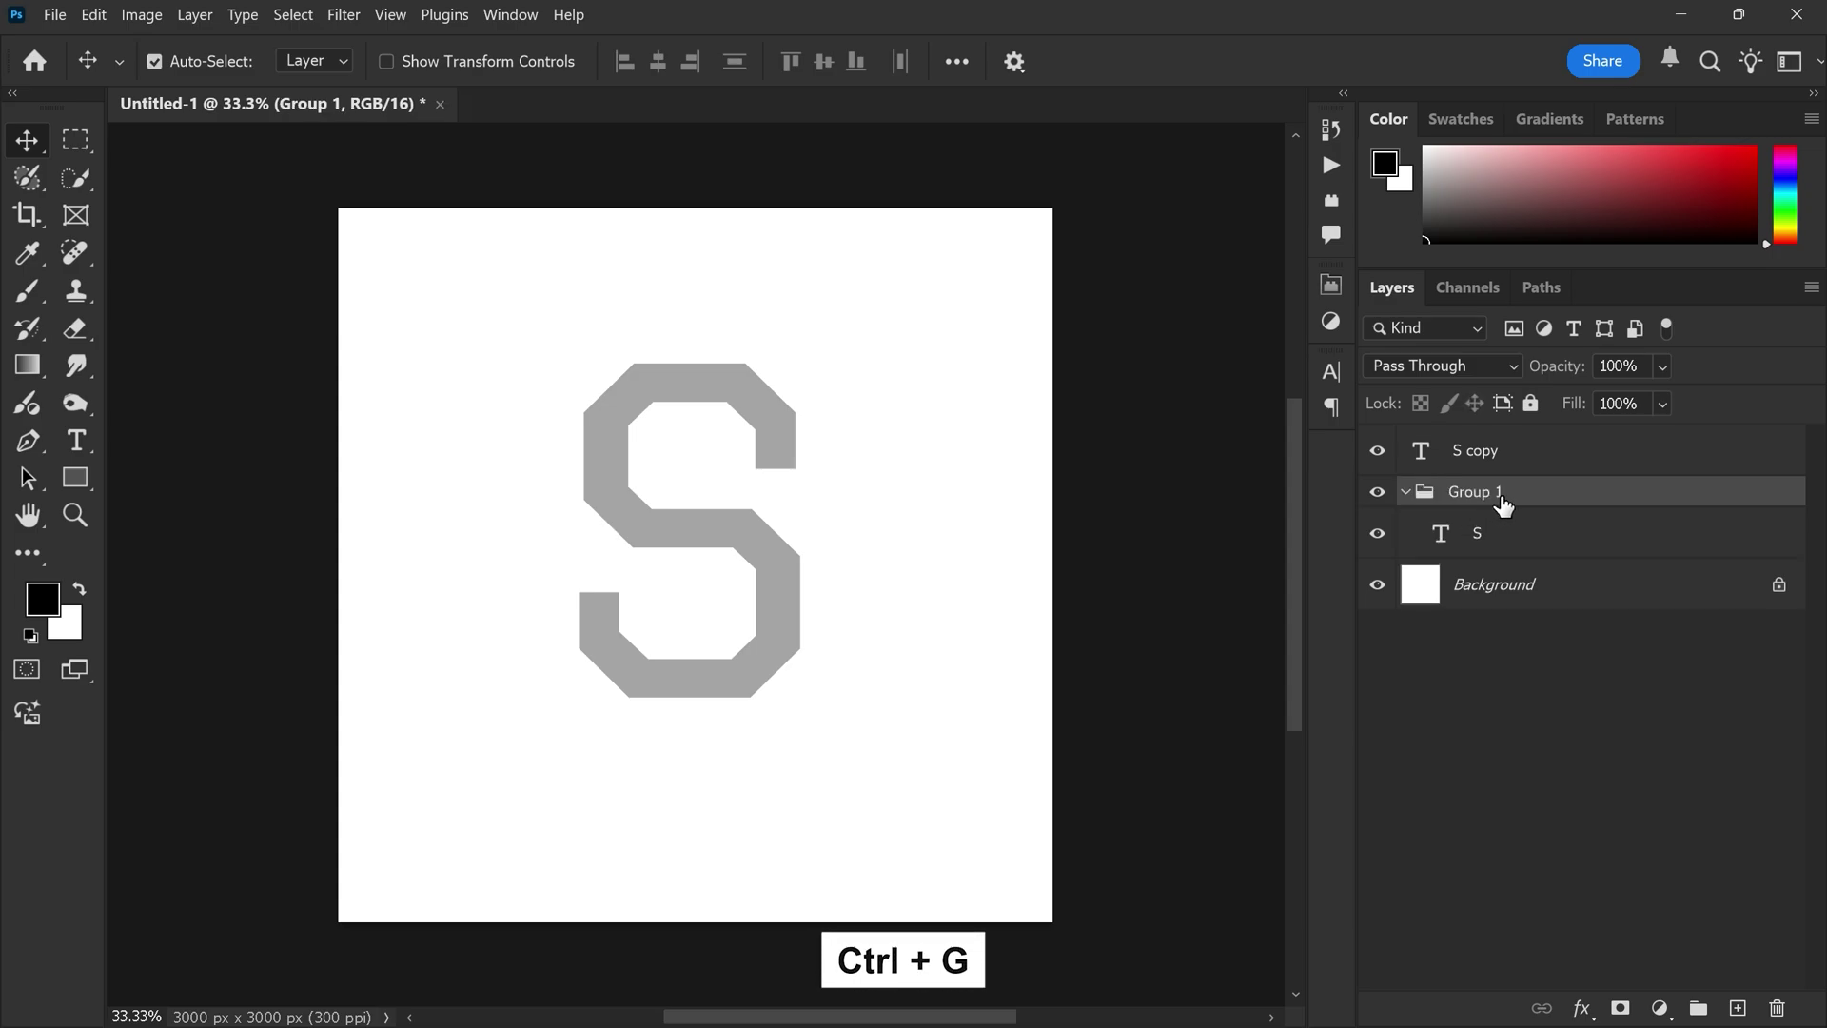
Step: Recolour the S inside Group 1 dark grey
{"action": "left_click", "coordinate": [1486, 536]}
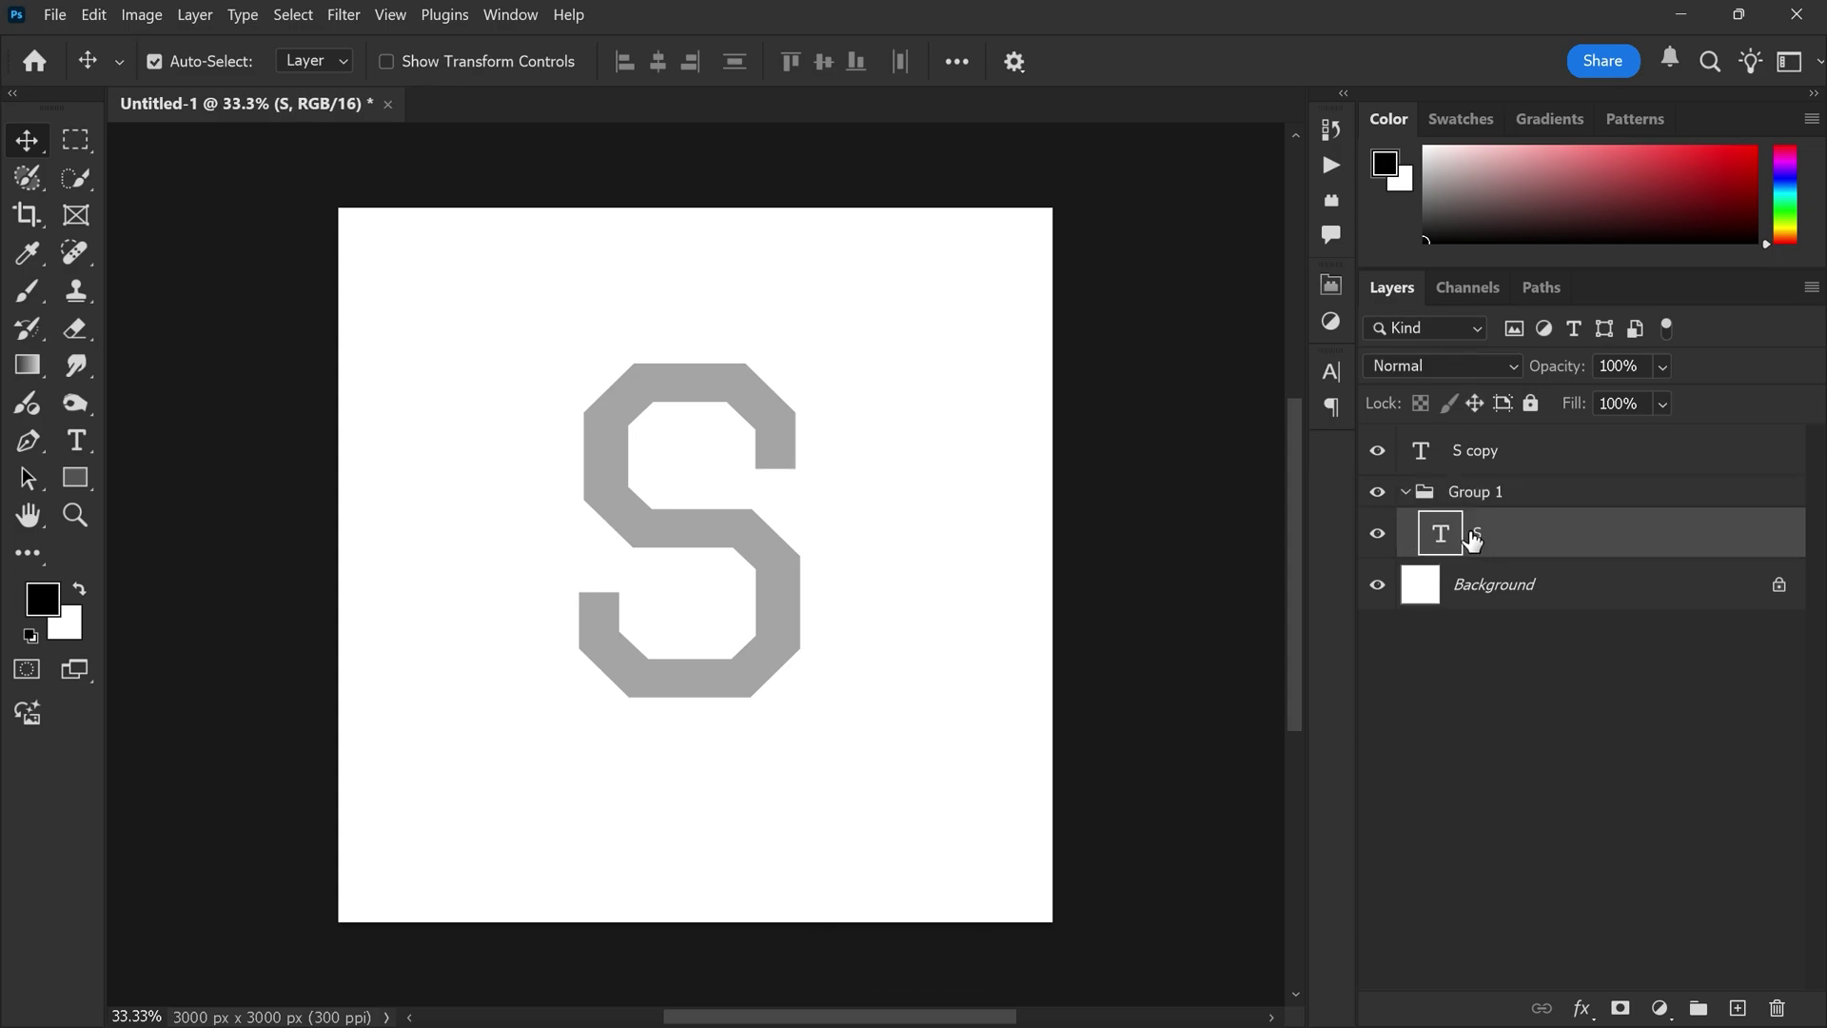
{"action": "double_click", "coordinate": [1441, 536]}
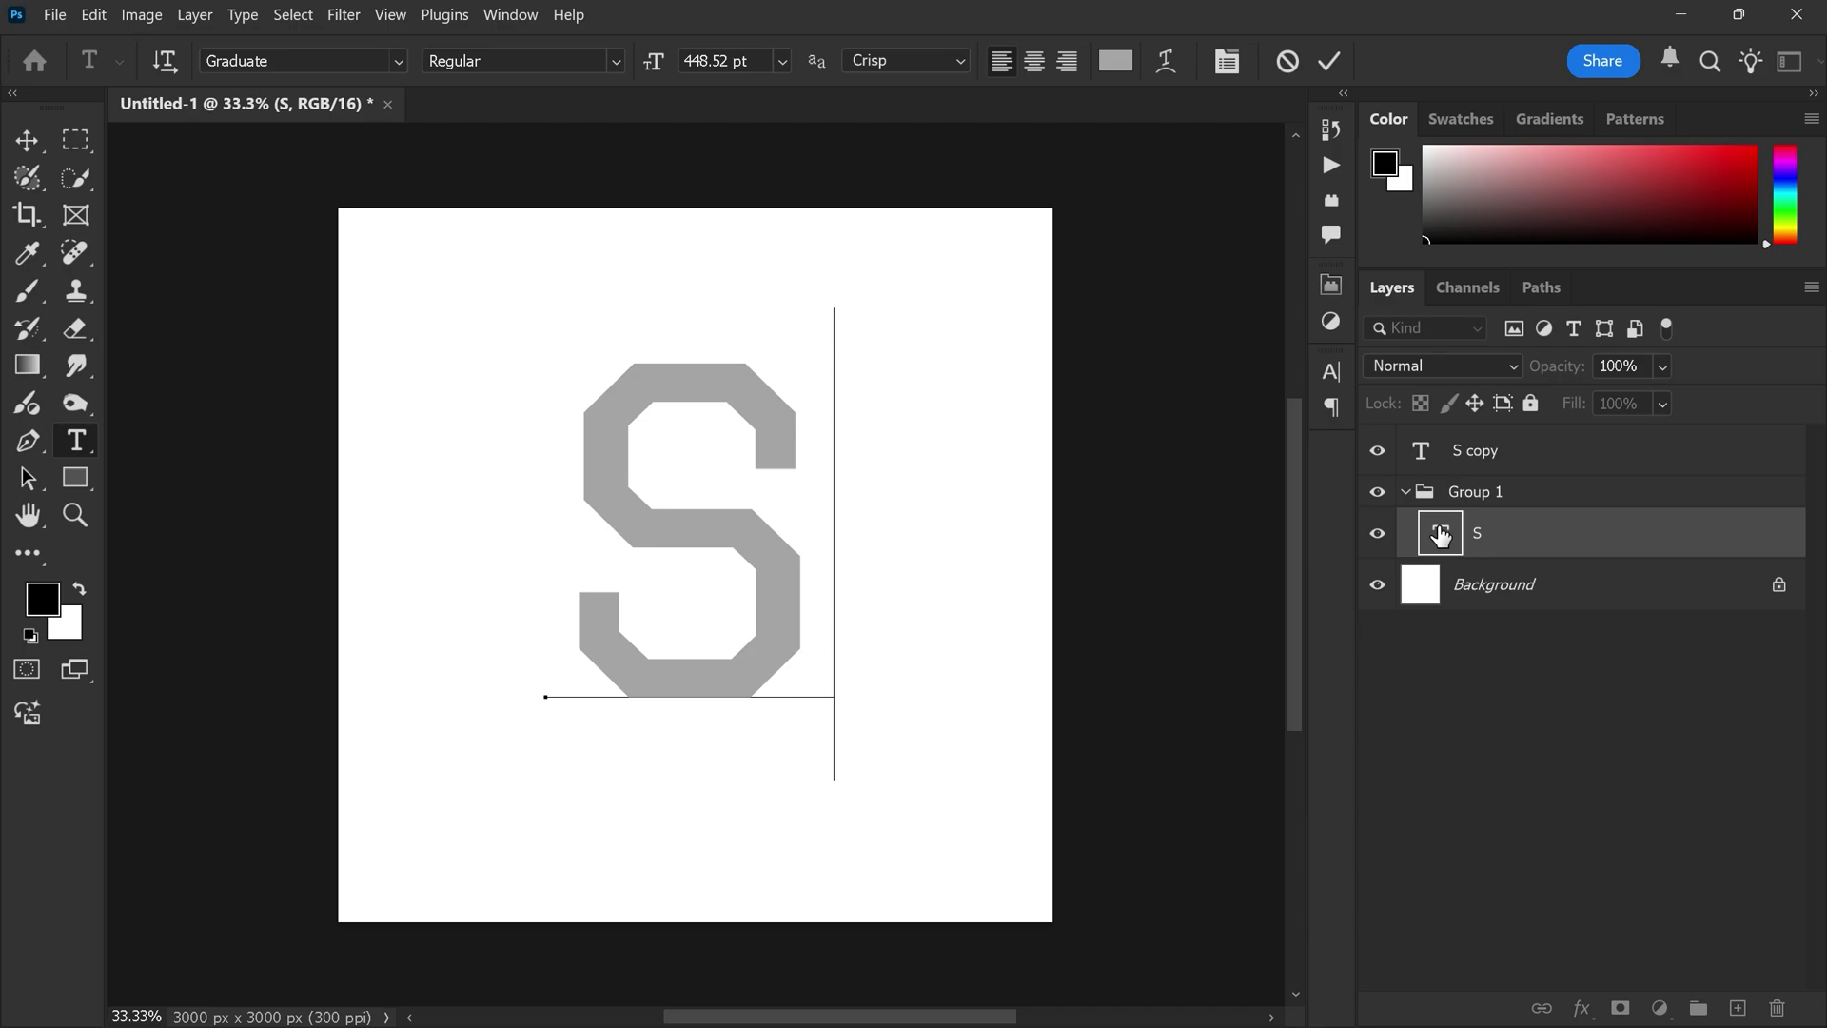
{"action": "left_click", "coordinate": [1115, 61]}
{"action": "left_click_drag", "start_coordinate": [1200, 454], "coordinate": [1088, 583]}
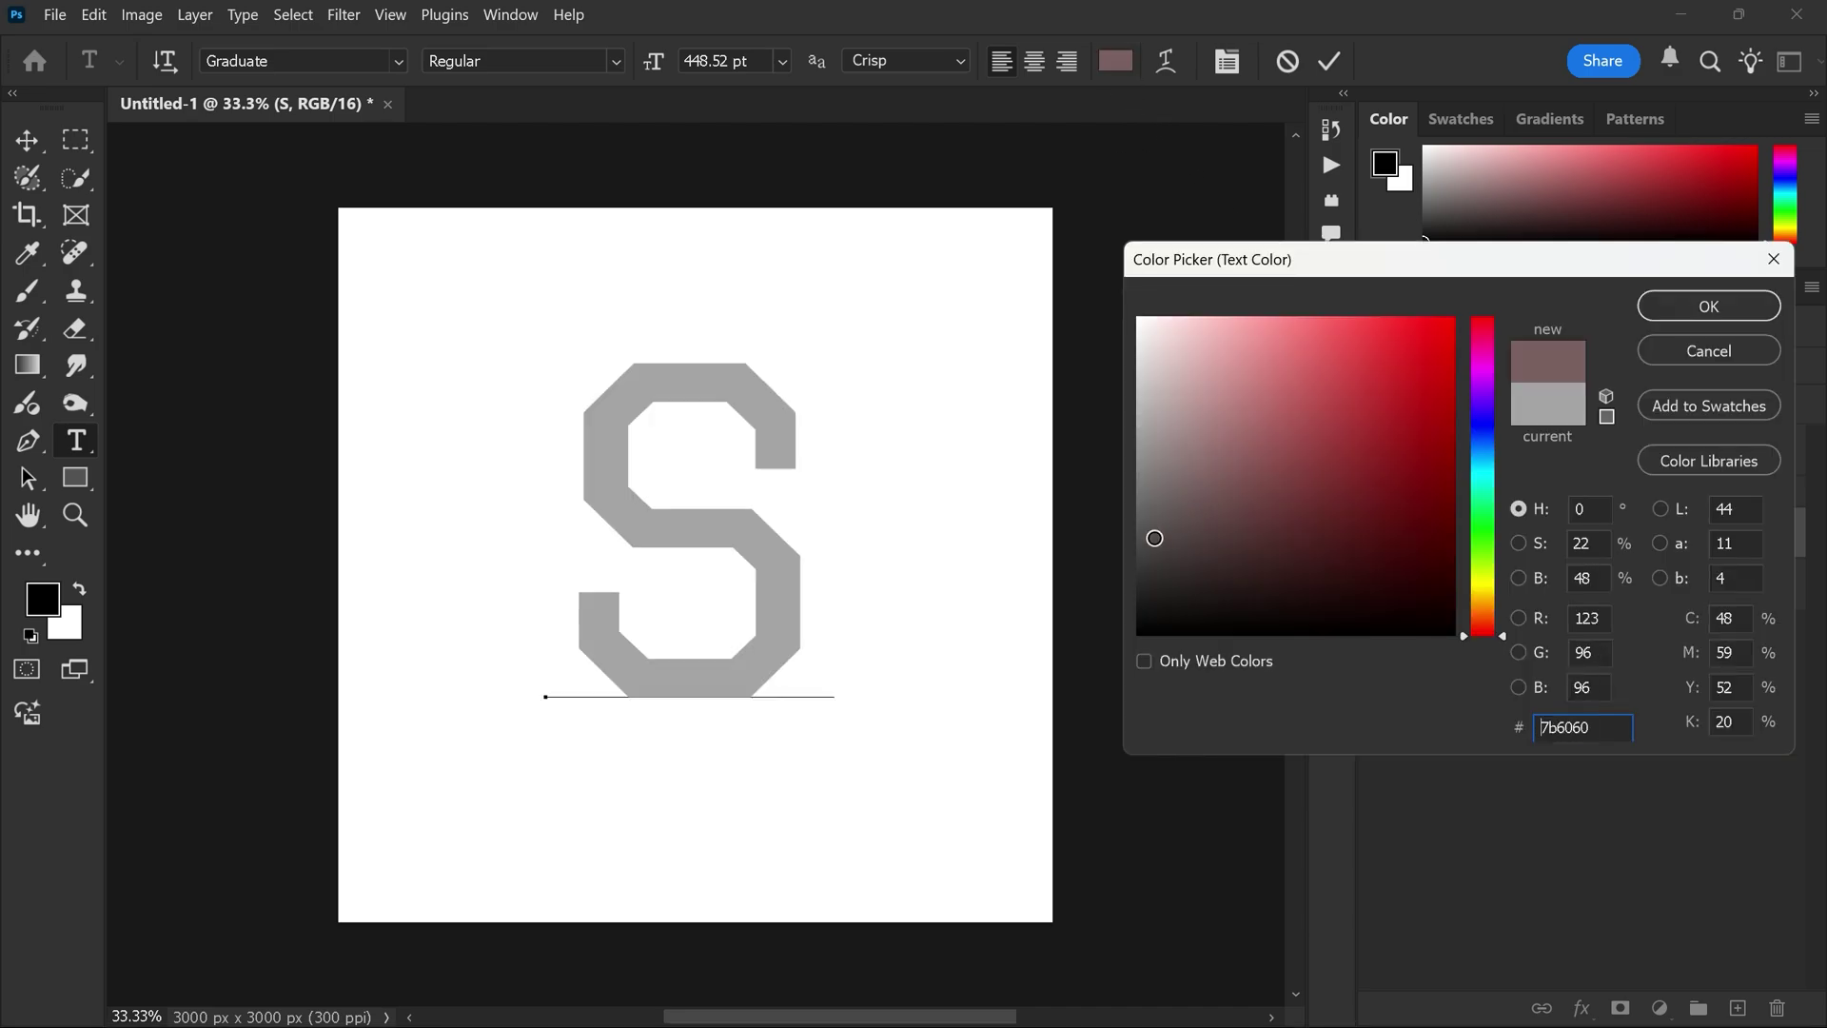
{"action": "left_click", "coordinate": [1688, 319]}
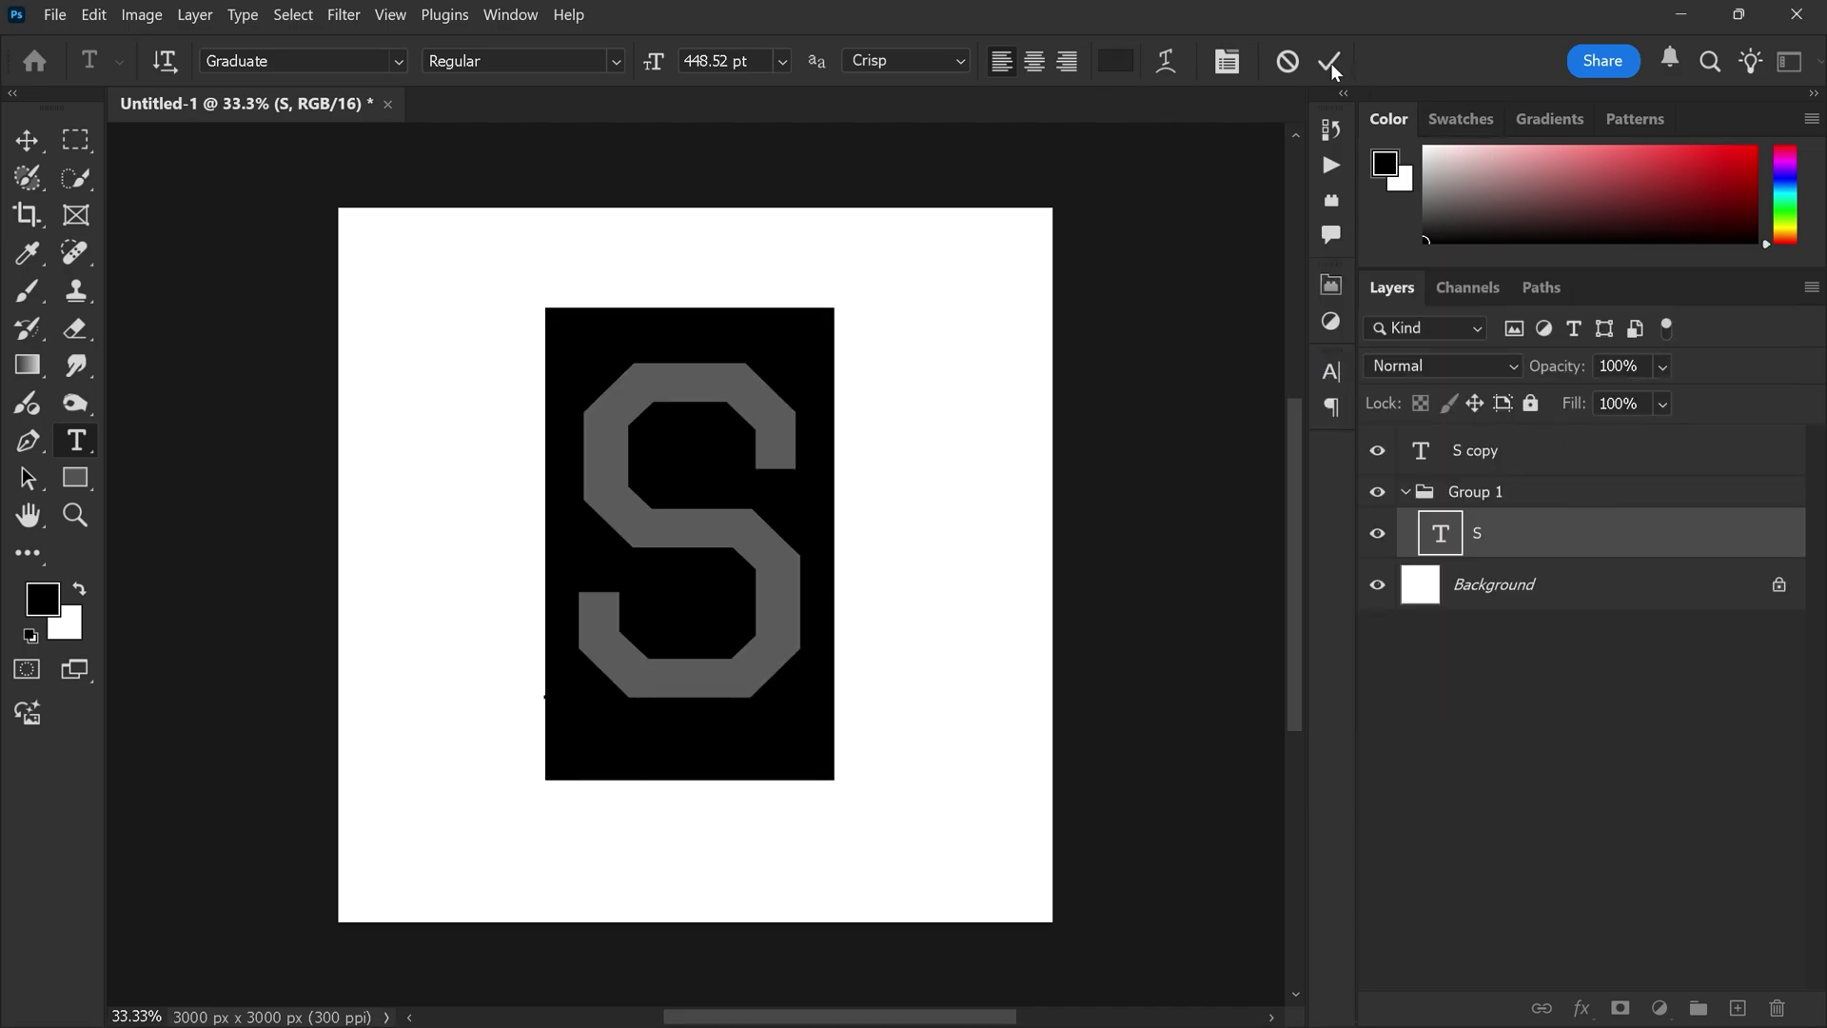
{"action": "key", "text": "Escape"}
{"action": "key", "text": "v"}
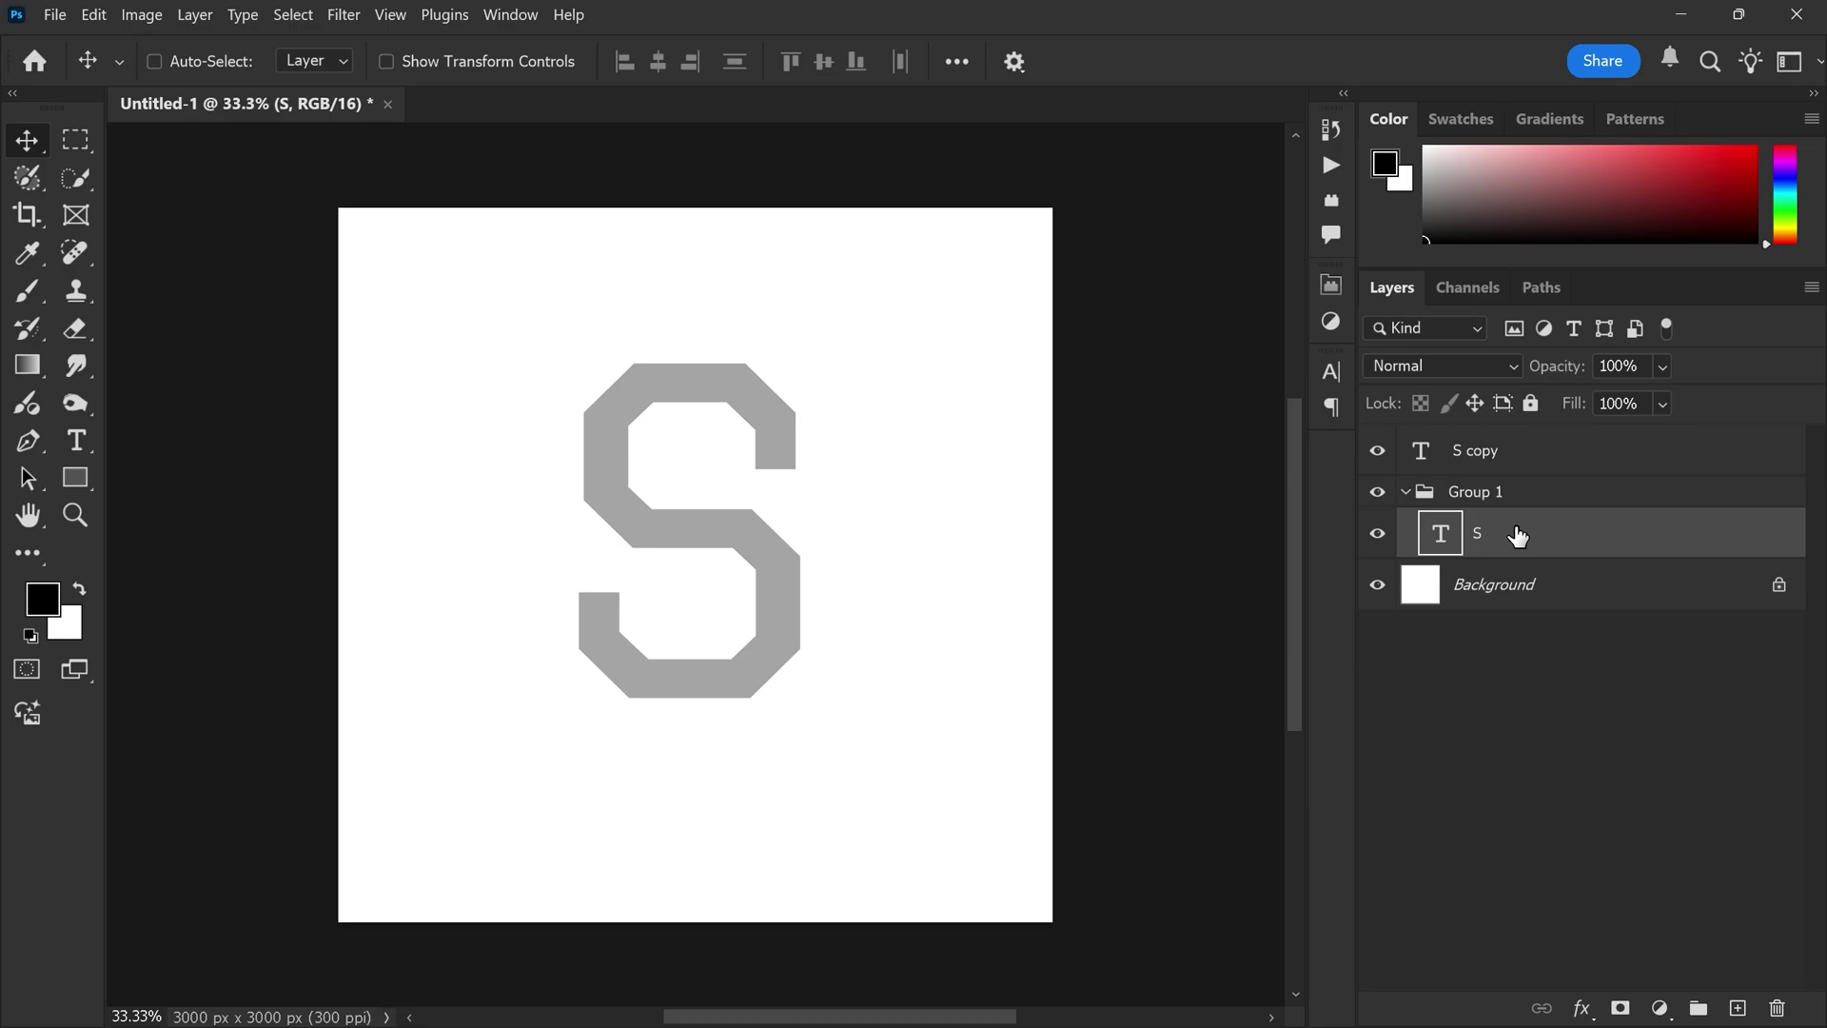
Step: Stack dark S copies nudged down-right with Ctrl+Alt+Shift+Right, then collapse Group 1
{"action": "key", "text": "ctrl+alt+shift+Right"}
{"action": "key", "text": "ctrl+alt+shift+Right"}
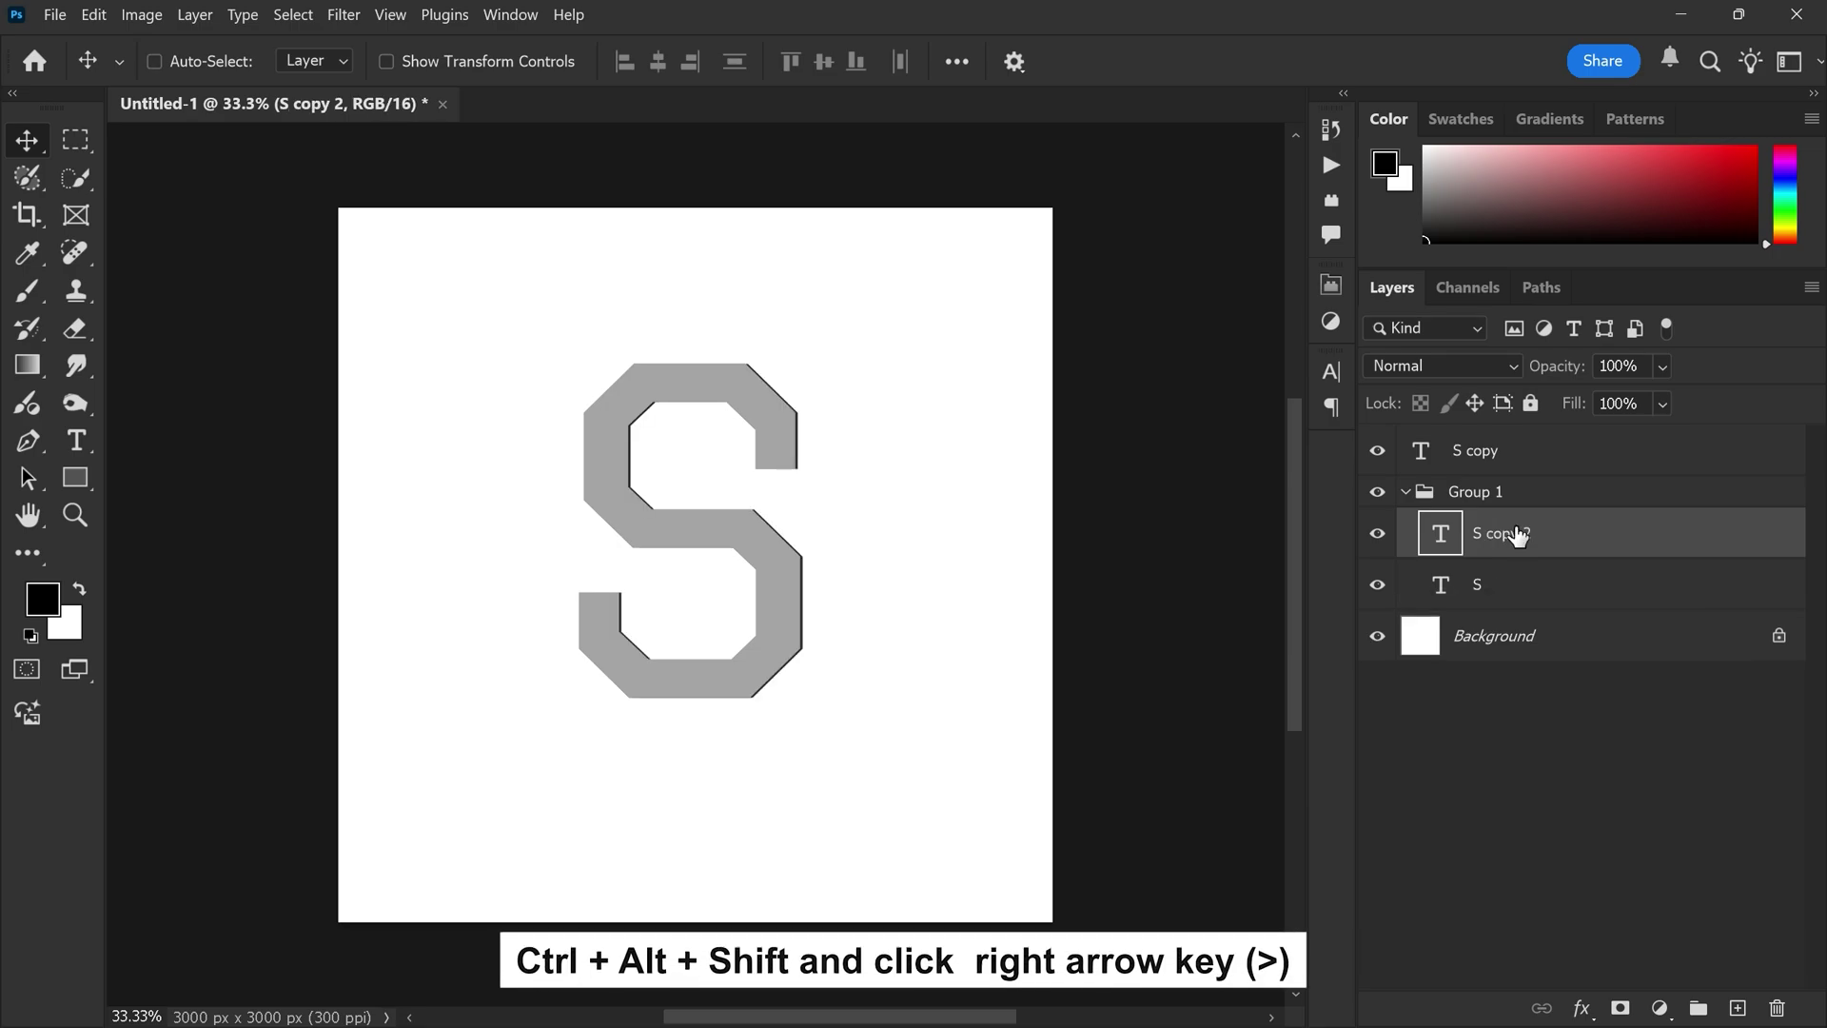
{"action": "key", "text": "ctrl+alt+shift+Right"}
{"action": "key", "text": "ctrl+alt+shift+Right"}
{"action": "key", "text": "ctrl+alt+shift+Right"}
{"action": "key", "text": "ctrl+alt+shift+Right"}
{"action": "key", "text": "ctrl+alt+shift+Right"}
{"action": "key", "text": "ctrl+alt+shift+Right"}
{"action": "key", "text": "ctrl+alt+shift+Right"}
{"action": "key", "text": "ctrl+alt+shift+Right"}
{"action": "key", "text": "ctrl+alt+shift+Right"}
{"action": "key", "text": "ctrl+alt+shift+Right"}
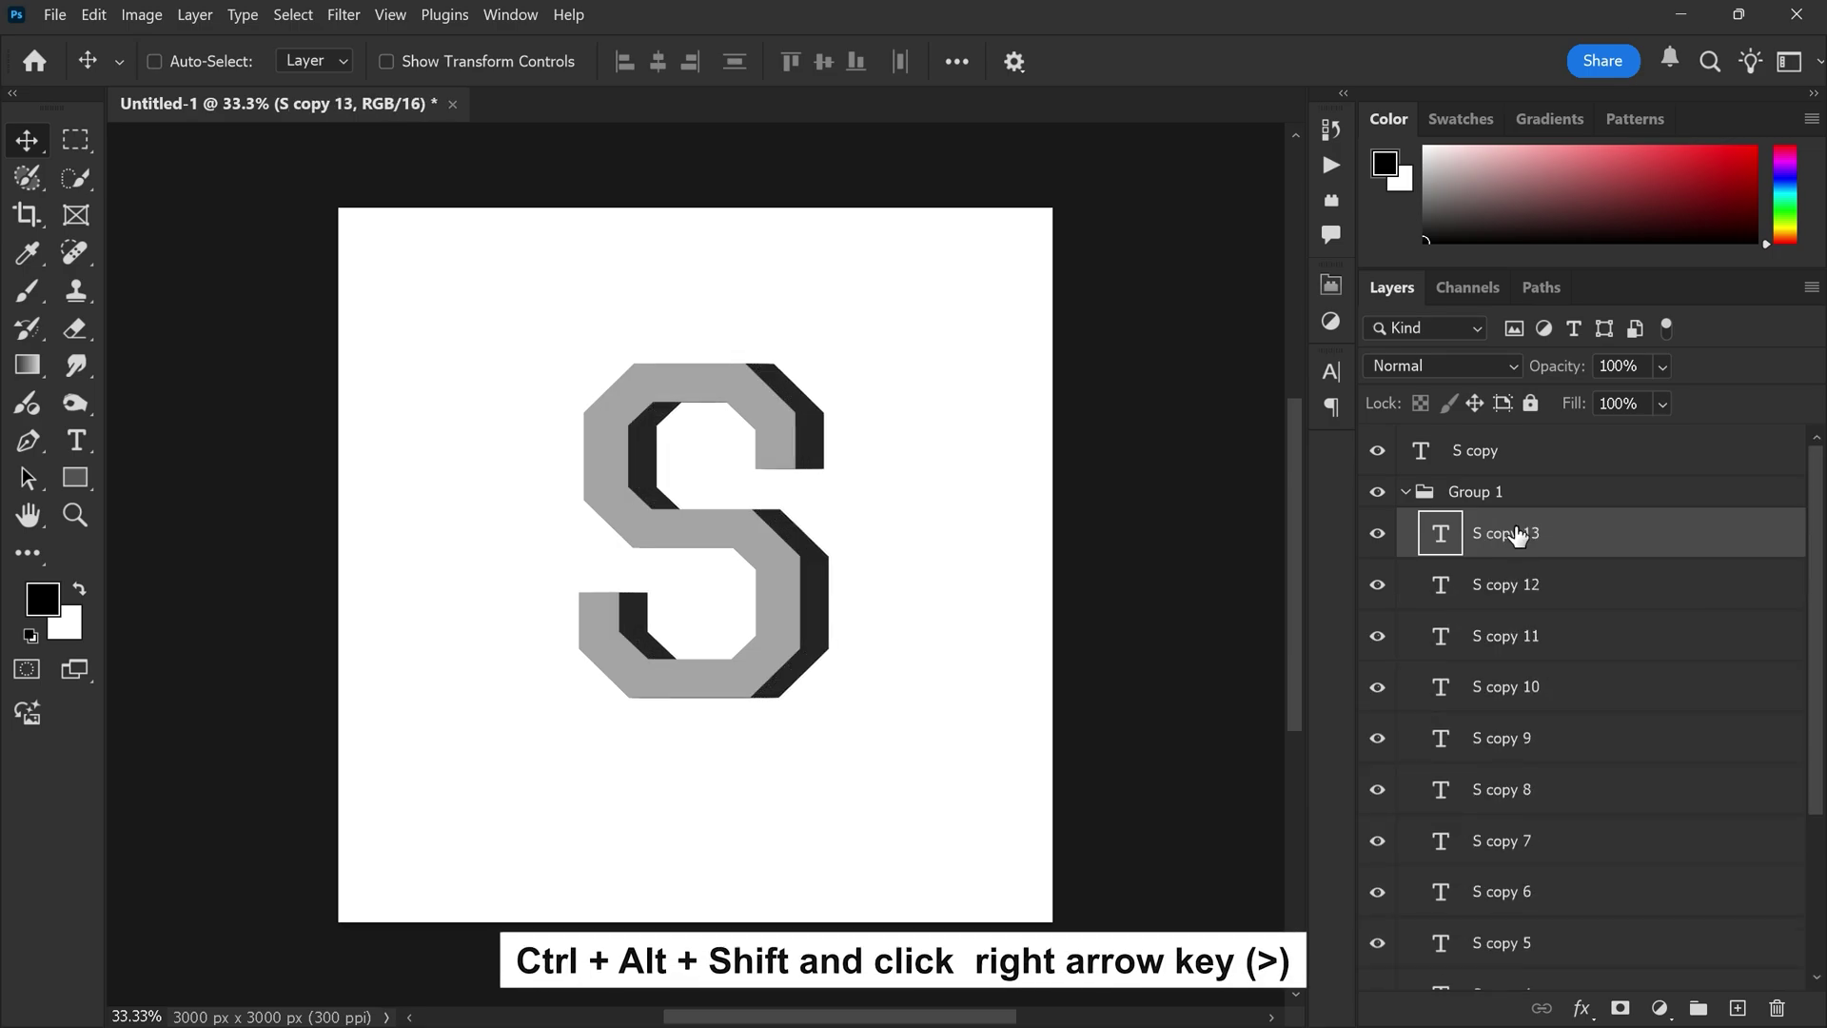
{"action": "key", "text": "ctrl+alt+shift+Right"}
{"action": "key", "text": "ctrl+alt+shift+Right"}
{"action": "key", "text": "ctrl+alt+shift+Right"}
{"action": "key", "text": "ctrl+alt+shift+Right"}
{"action": "key", "text": "ctrl+alt+shift+Right"}
{"action": "key", "text": "ctrl+alt+shift+Right"}
{"action": "key", "text": "ctrl+alt+shift+Right"}
{"action": "key", "text": "ctrl+alt+shift+Right"}
{"action": "key", "text": "ctrl+alt+shift+Right"}
{"action": "key", "text": "ctrl+alt+shift+Right"}
{"action": "key", "text": "ctrl+alt+shift+Right"}
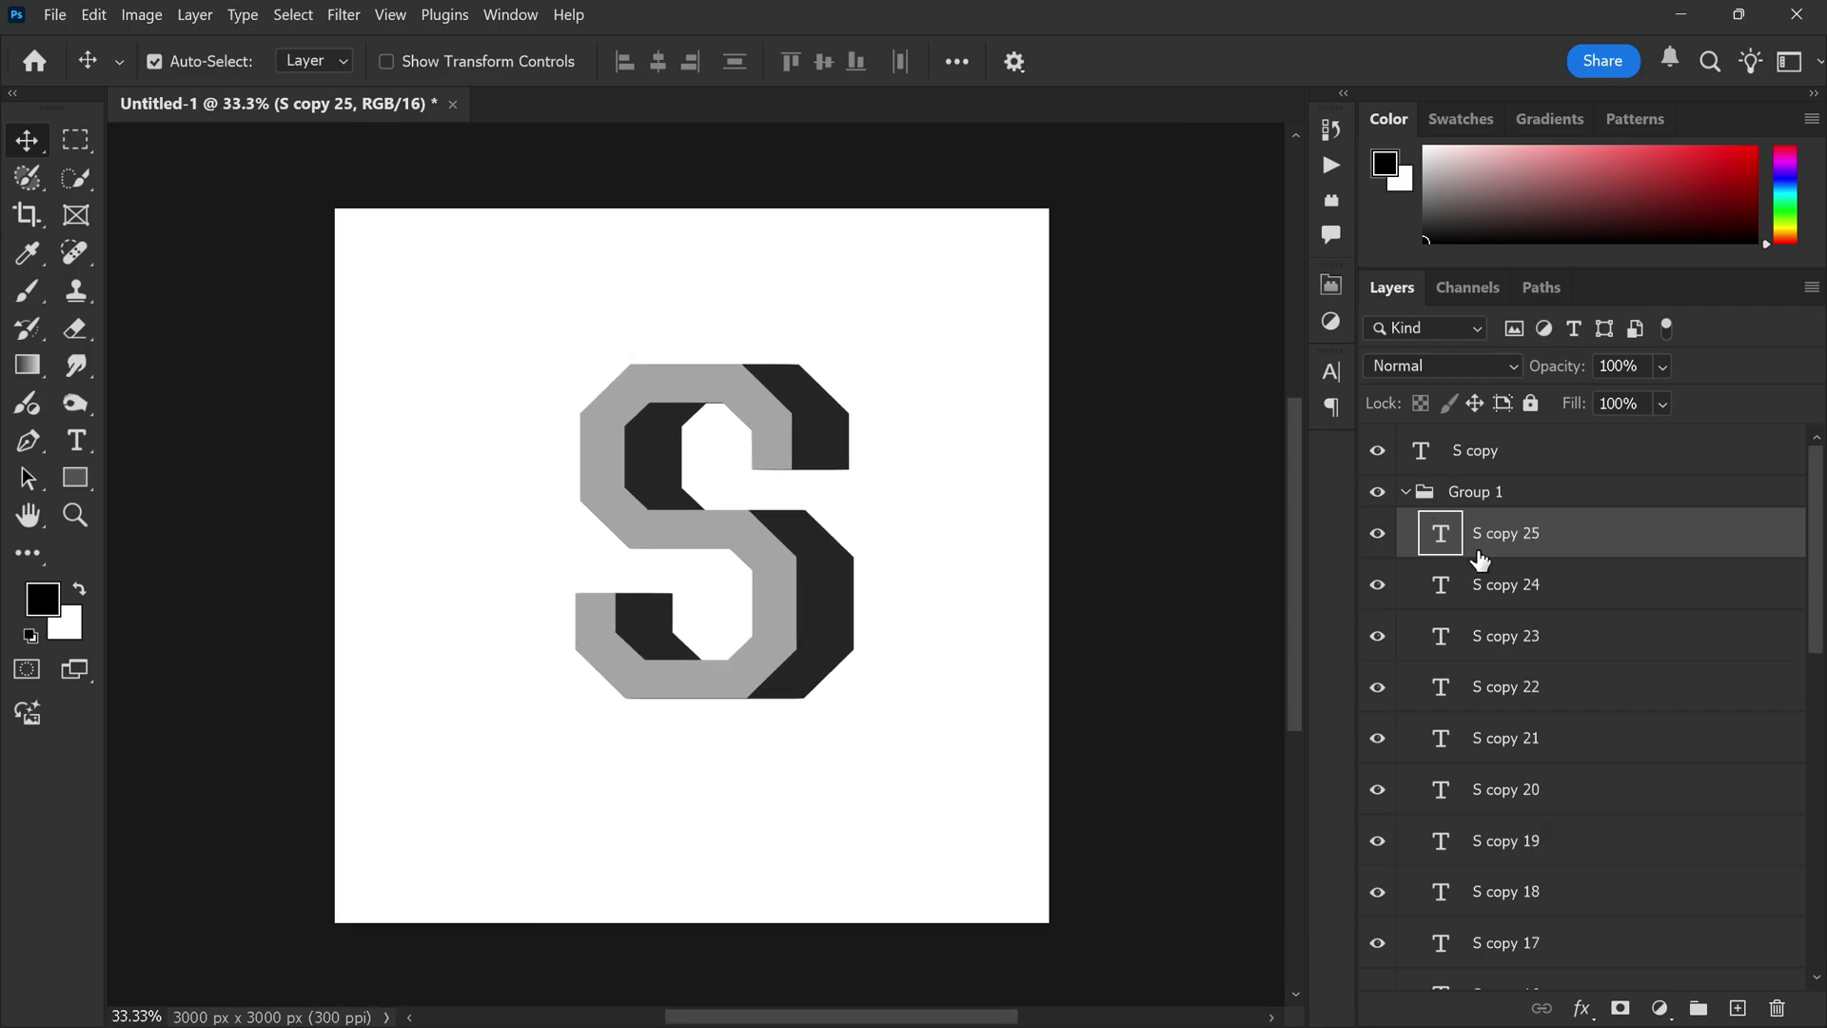
{"action": "left_click", "coordinate": [1407, 491]}
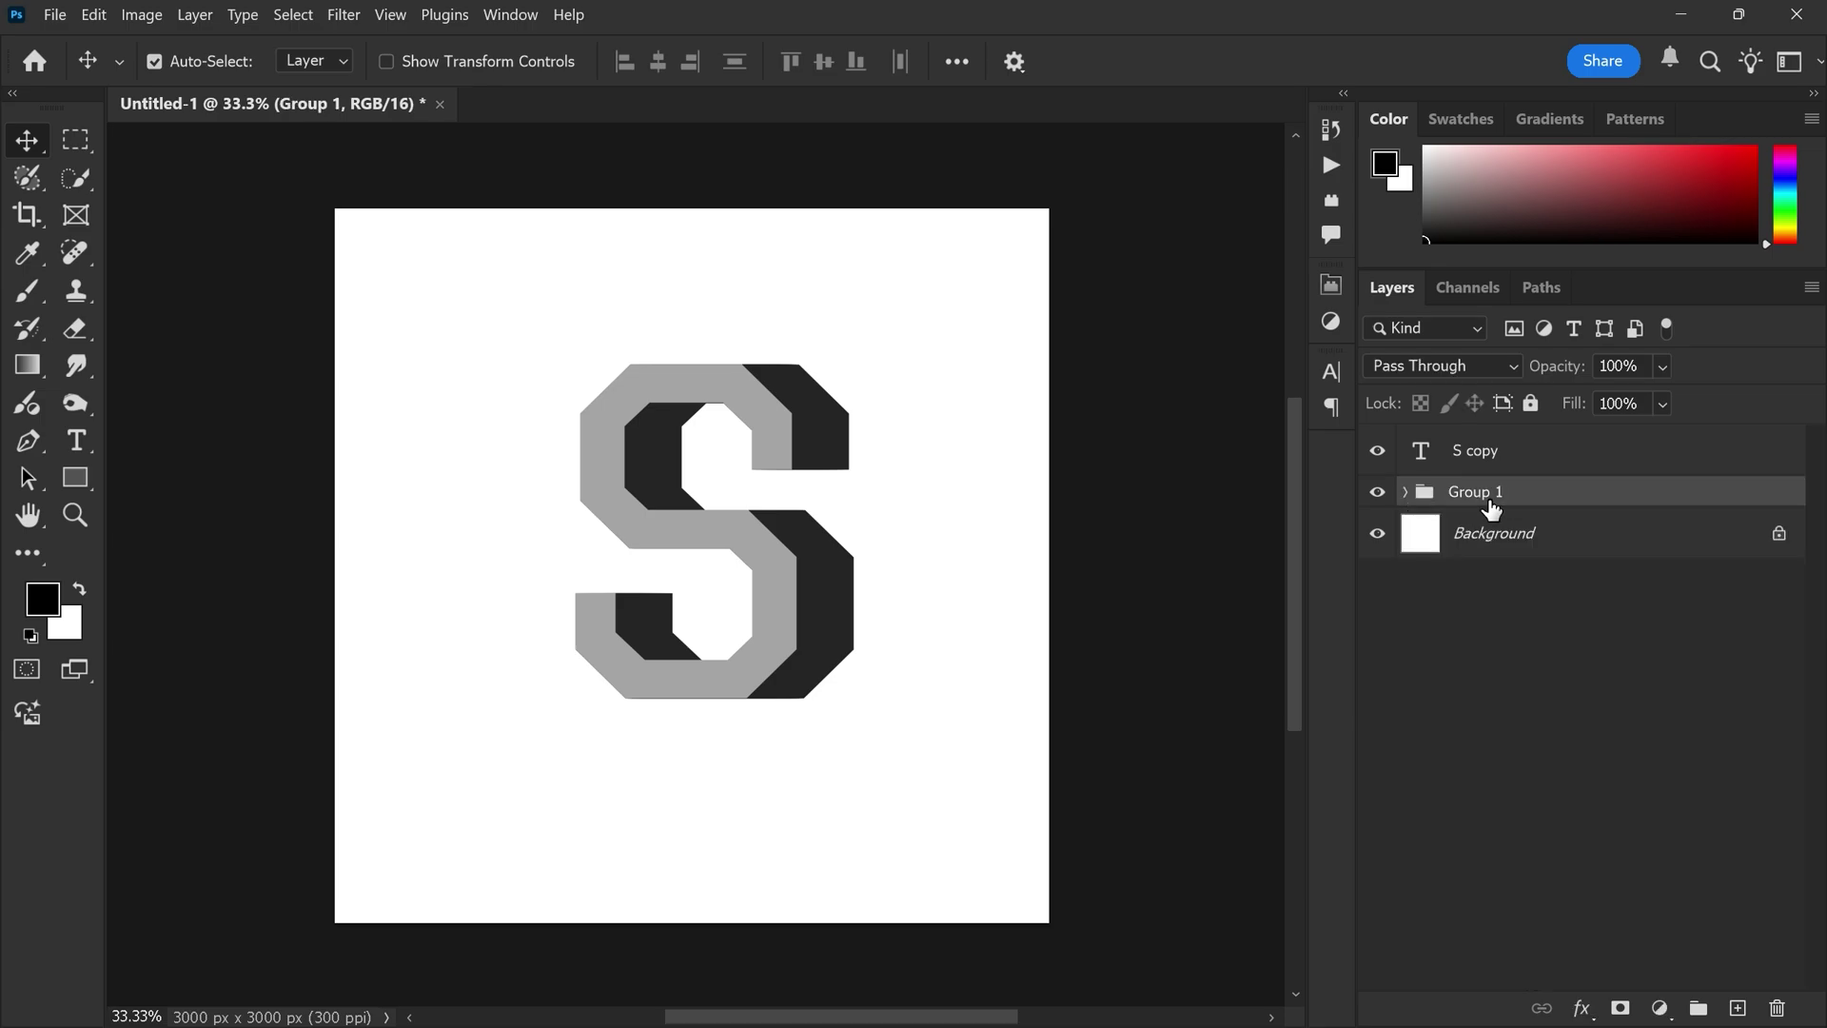
Step: Place the snake photo as an embedded layer above the S copy
{"action": "left_click", "coordinate": [1471, 454]}
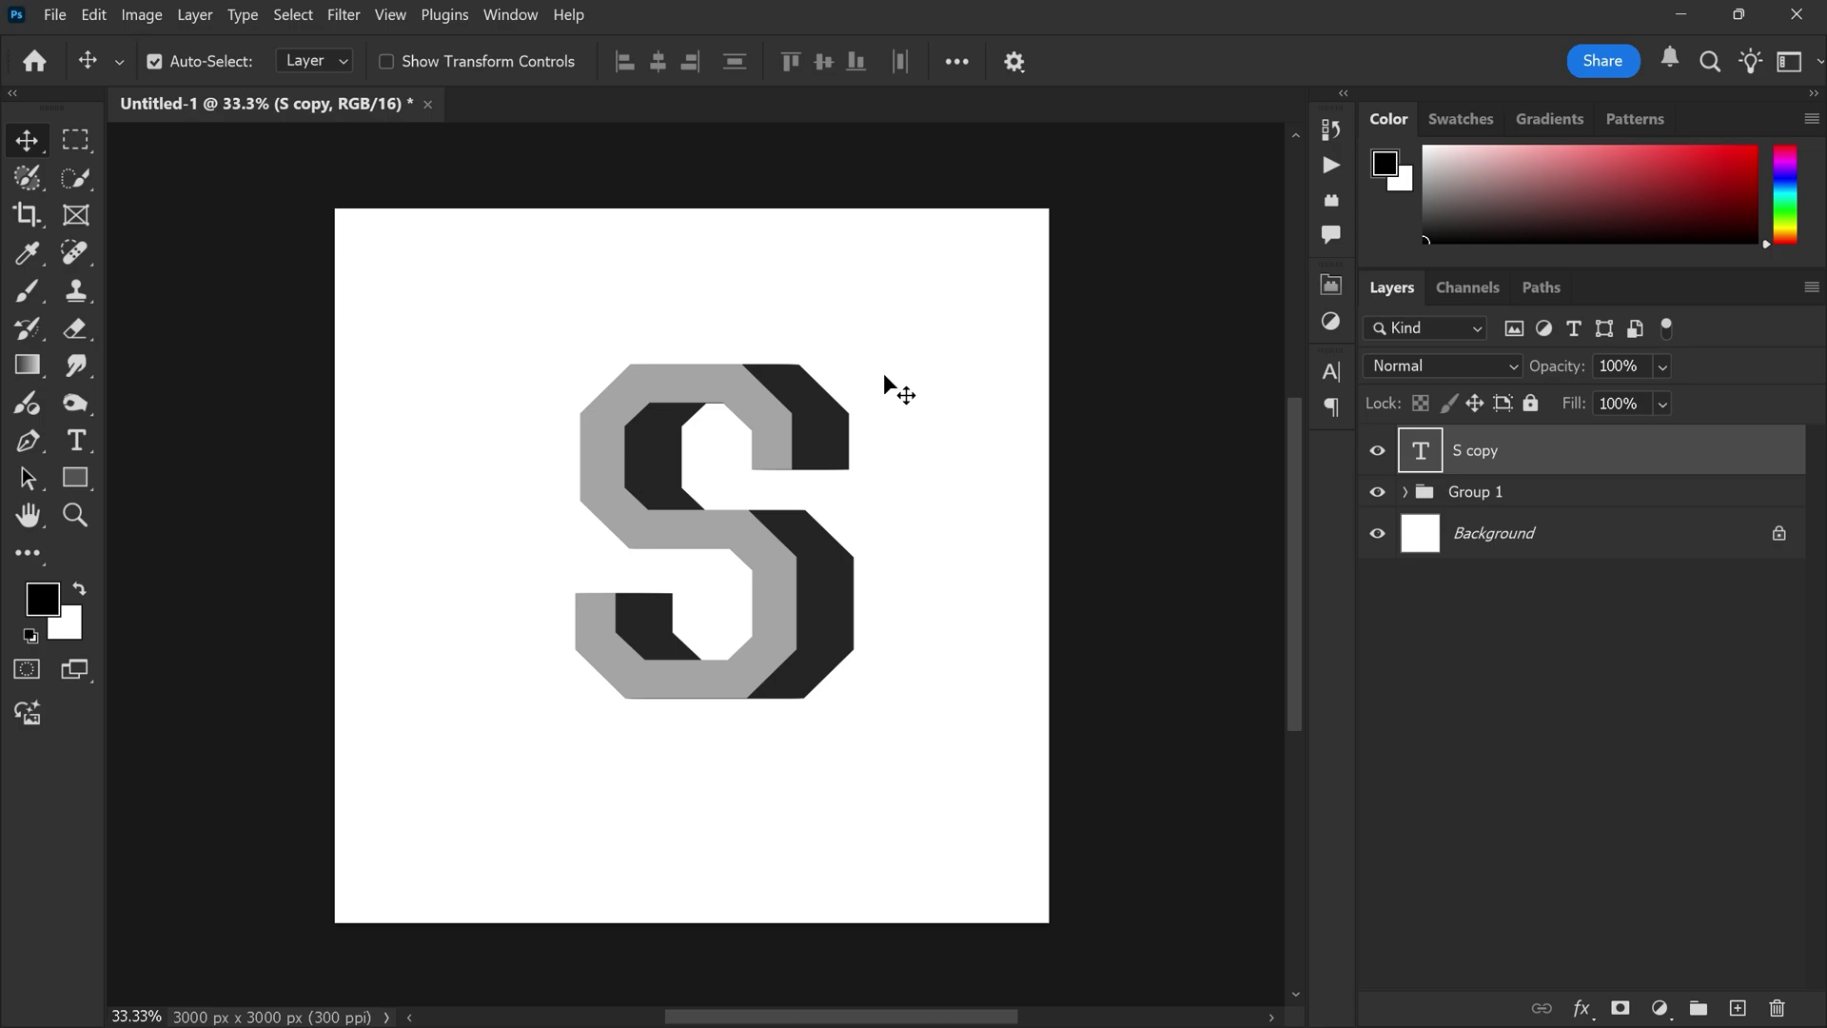
{"action": "left_click", "coordinate": [57, 19]}
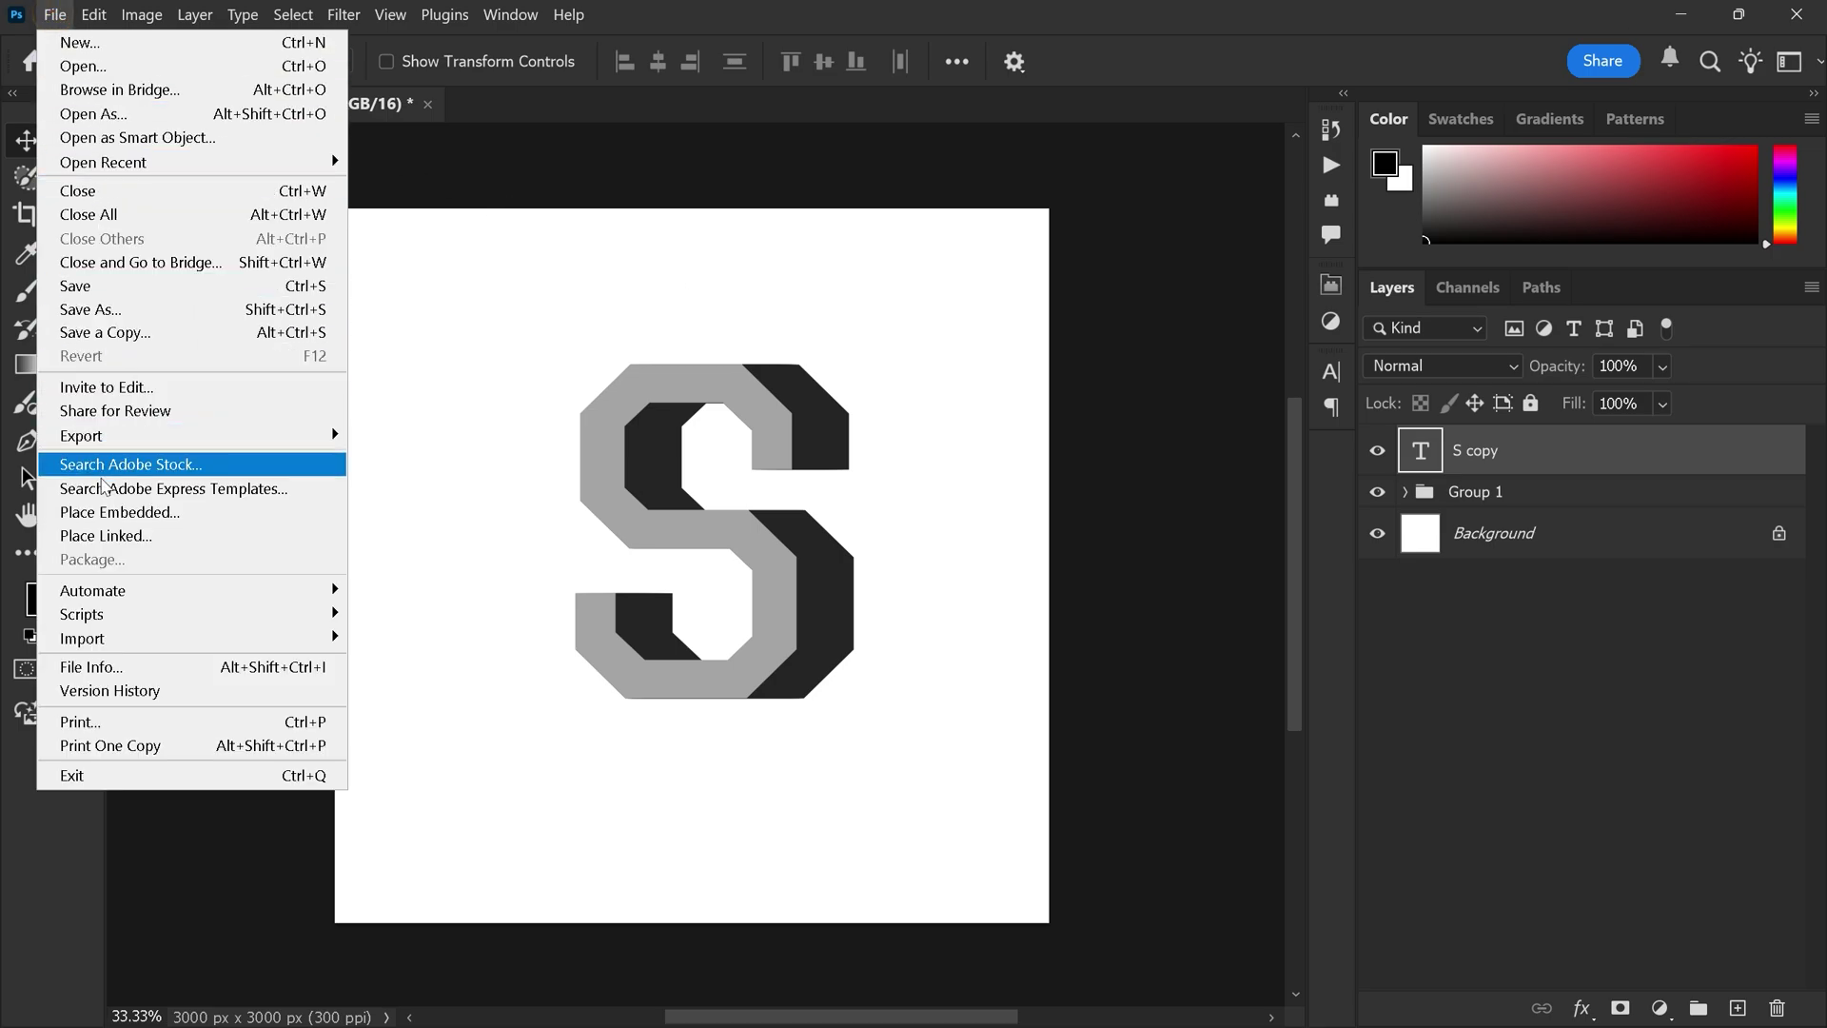
{"action": "left_click", "coordinate": [103, 506]}
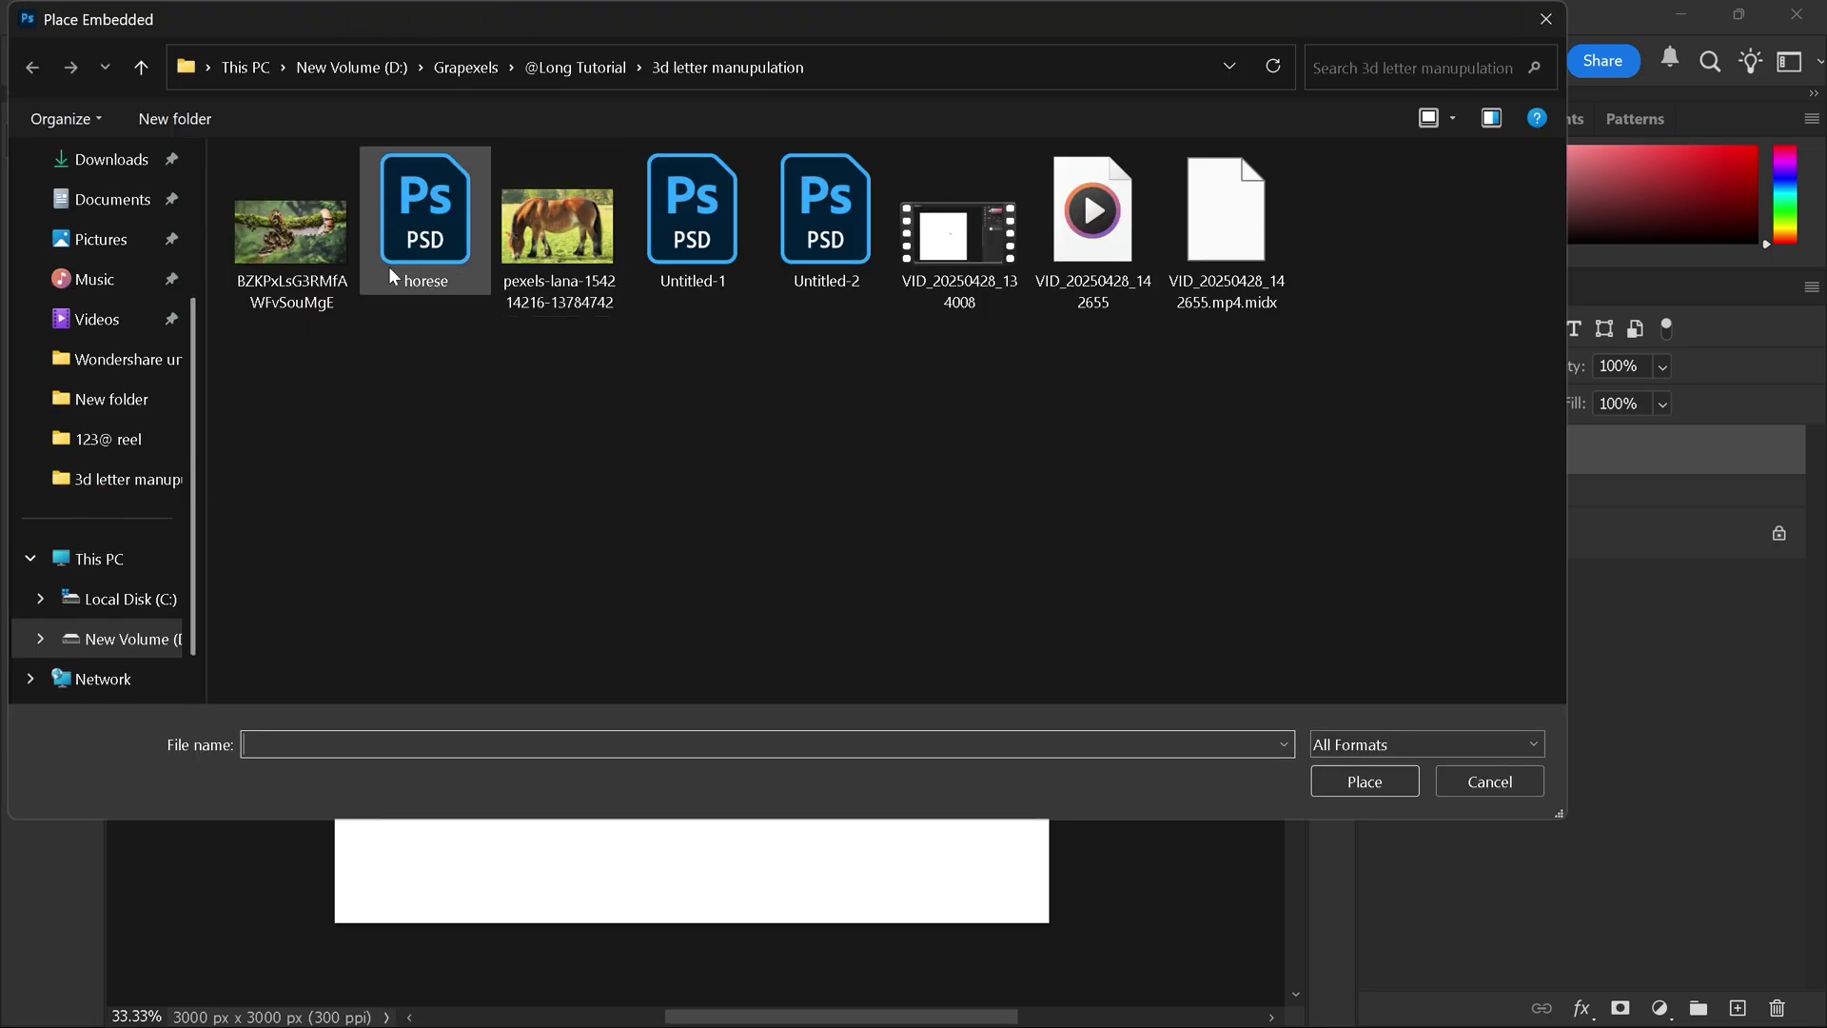
{"action": "left_click", "coordinate": [317, 243]}
{"action": "left_click", "coordinate": [1356, 778]}
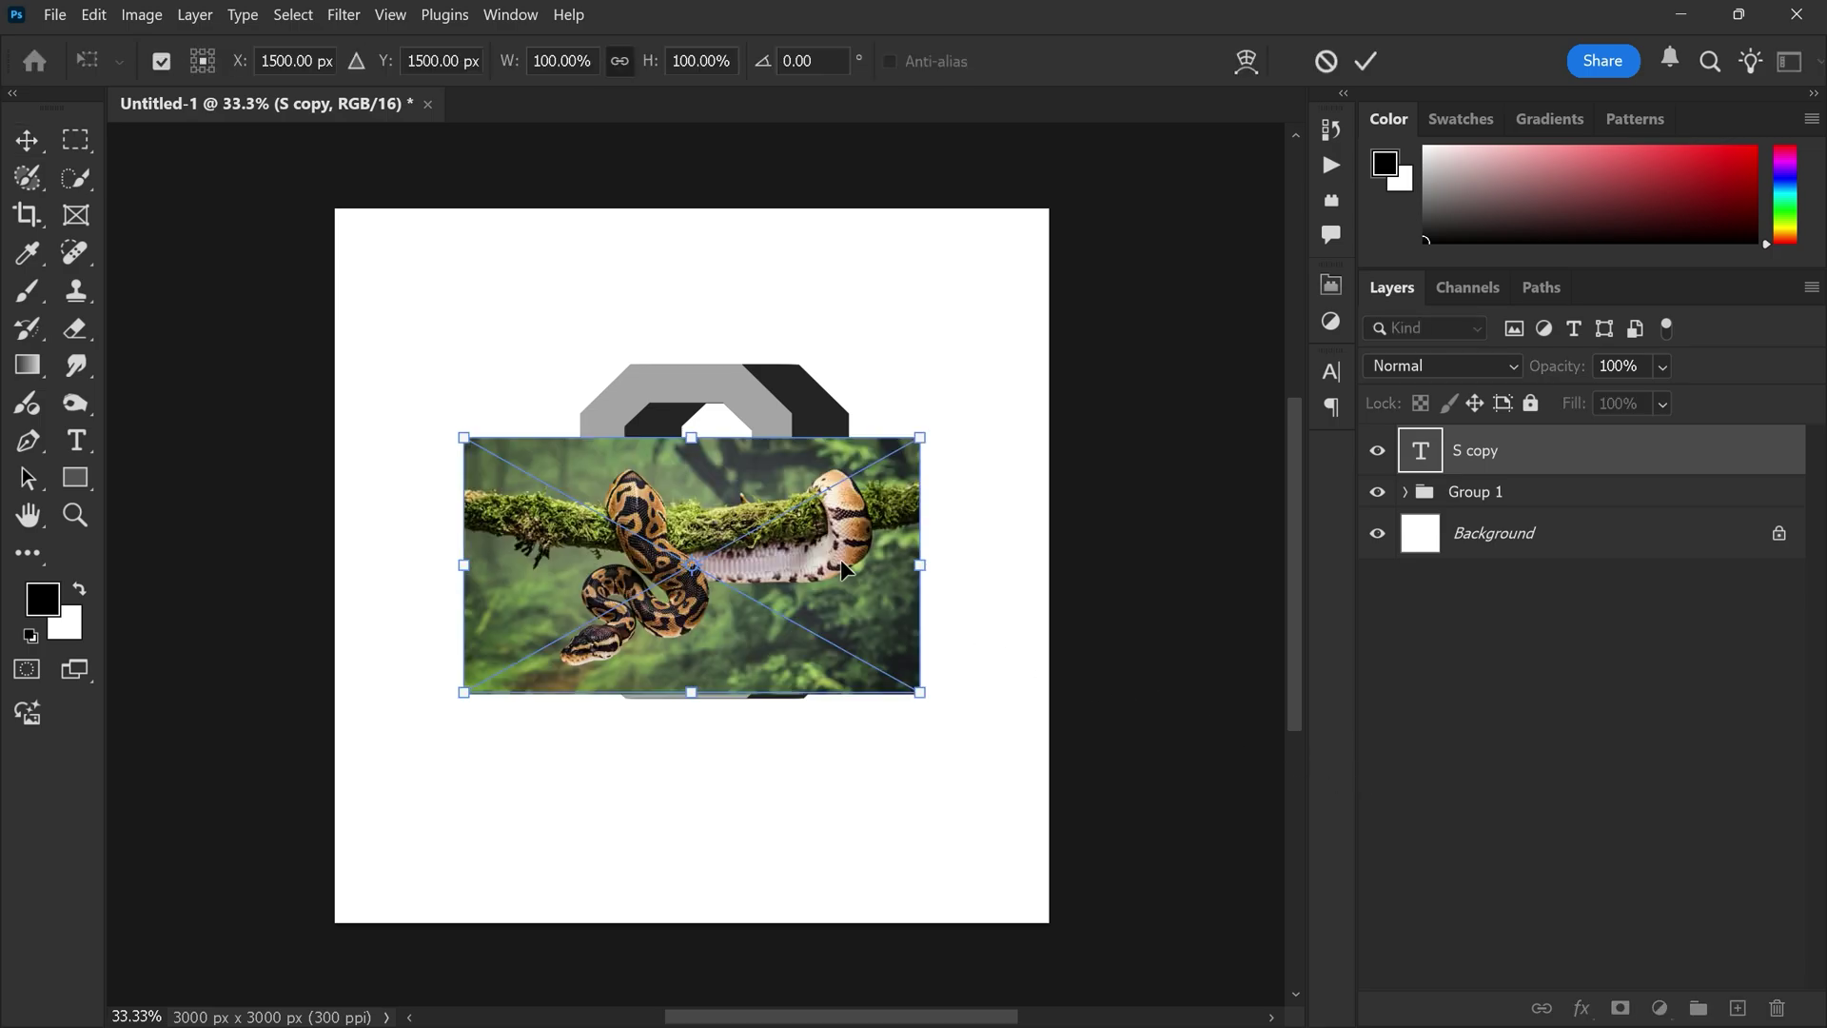
Step: At 57% opacity, rotate the snake photo ~13.6°, enlarge to ~200%, and warp it along the S
{"action": "left_click_drag", "start_coordinate": [689, 508], "coordinate": [729, 424]}
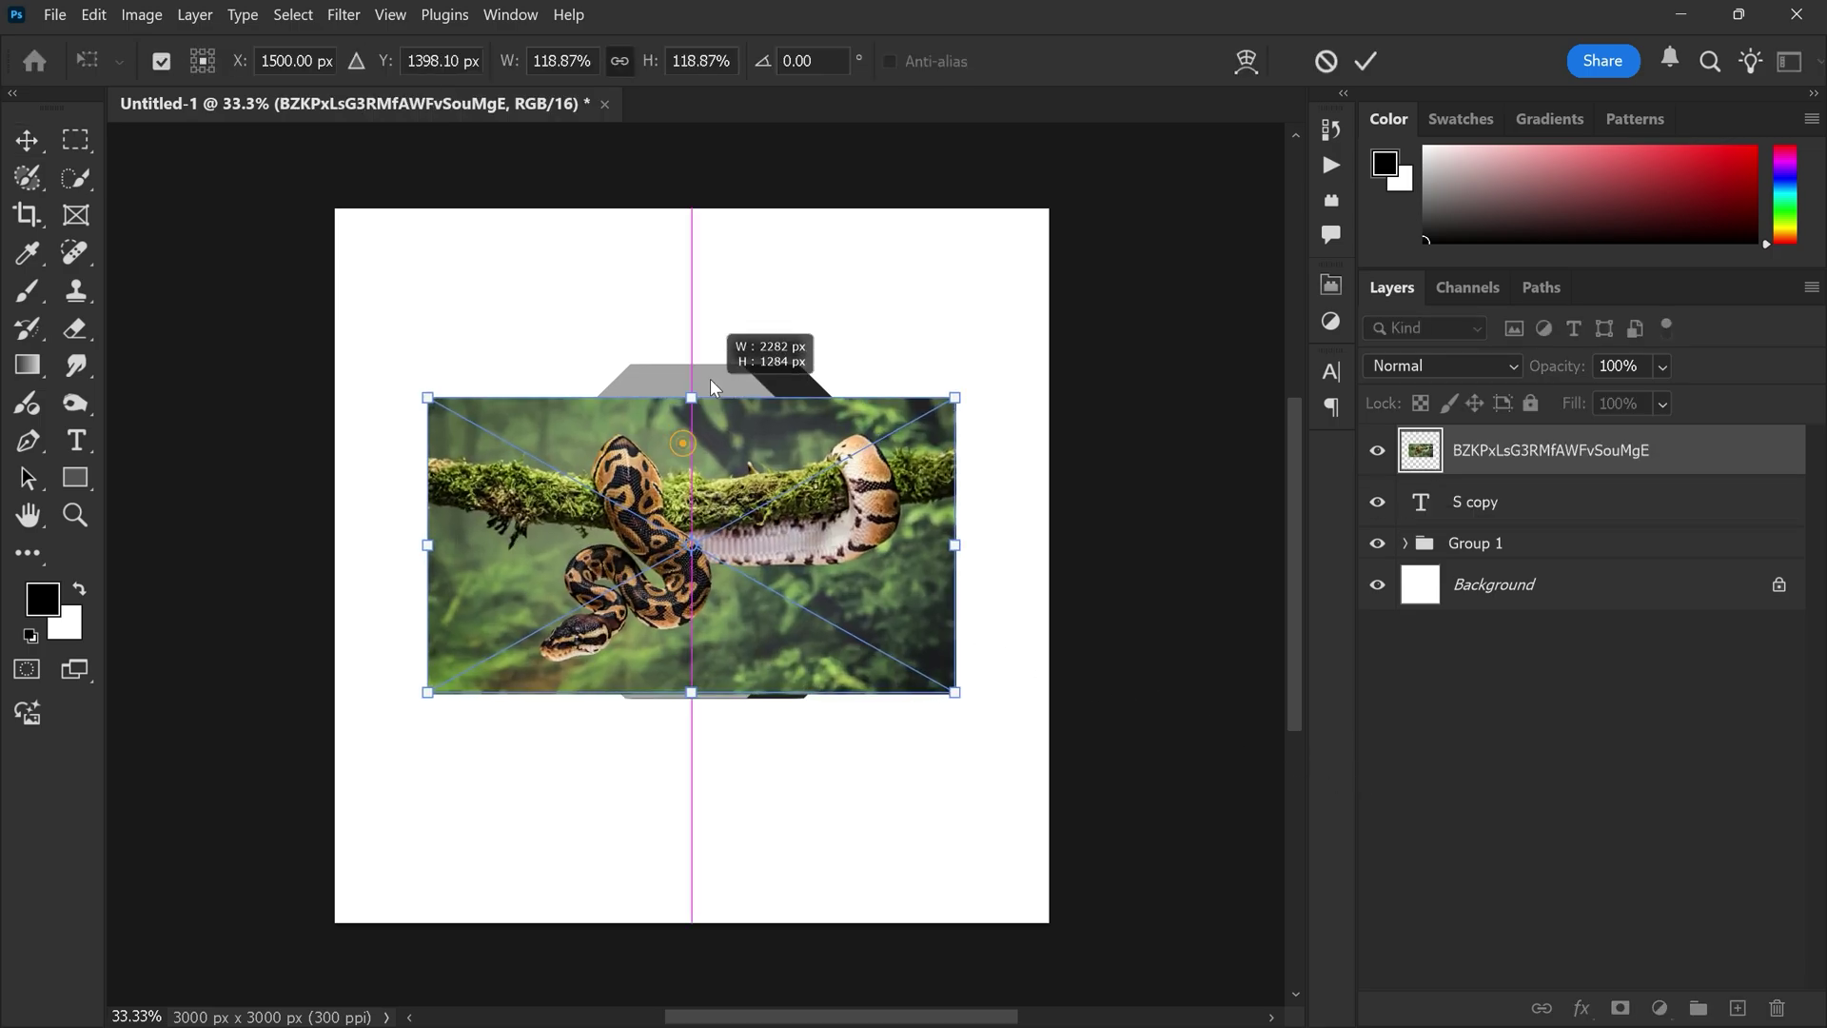
{"action": "left_click", "coordinate": [1663, 368]}
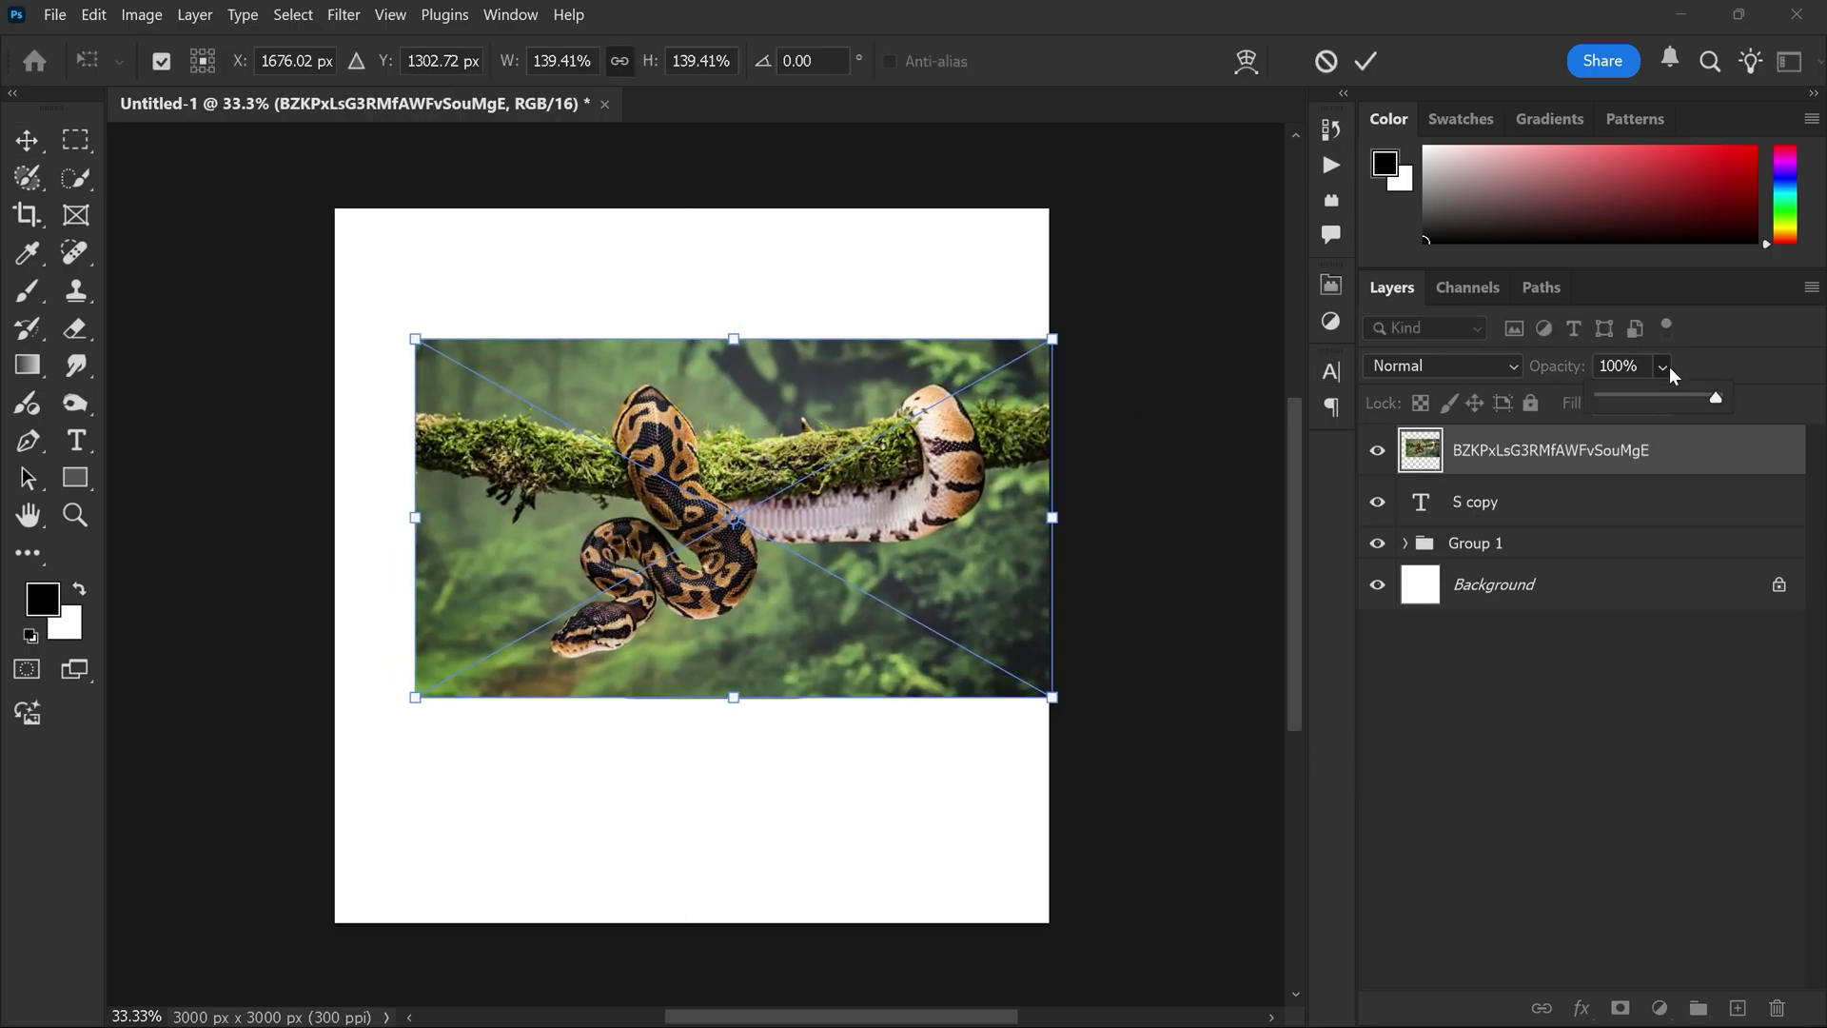
{"action": "mouse_move", "coordinate": [726, 294]}
{"action": "left_mouse_down"}
{"action": "mouse_move", "coordinate": [834, 364]}
{"action": "mouse_move", "coordinate": [782, 288]}
{"action": "left_mouse_up"}
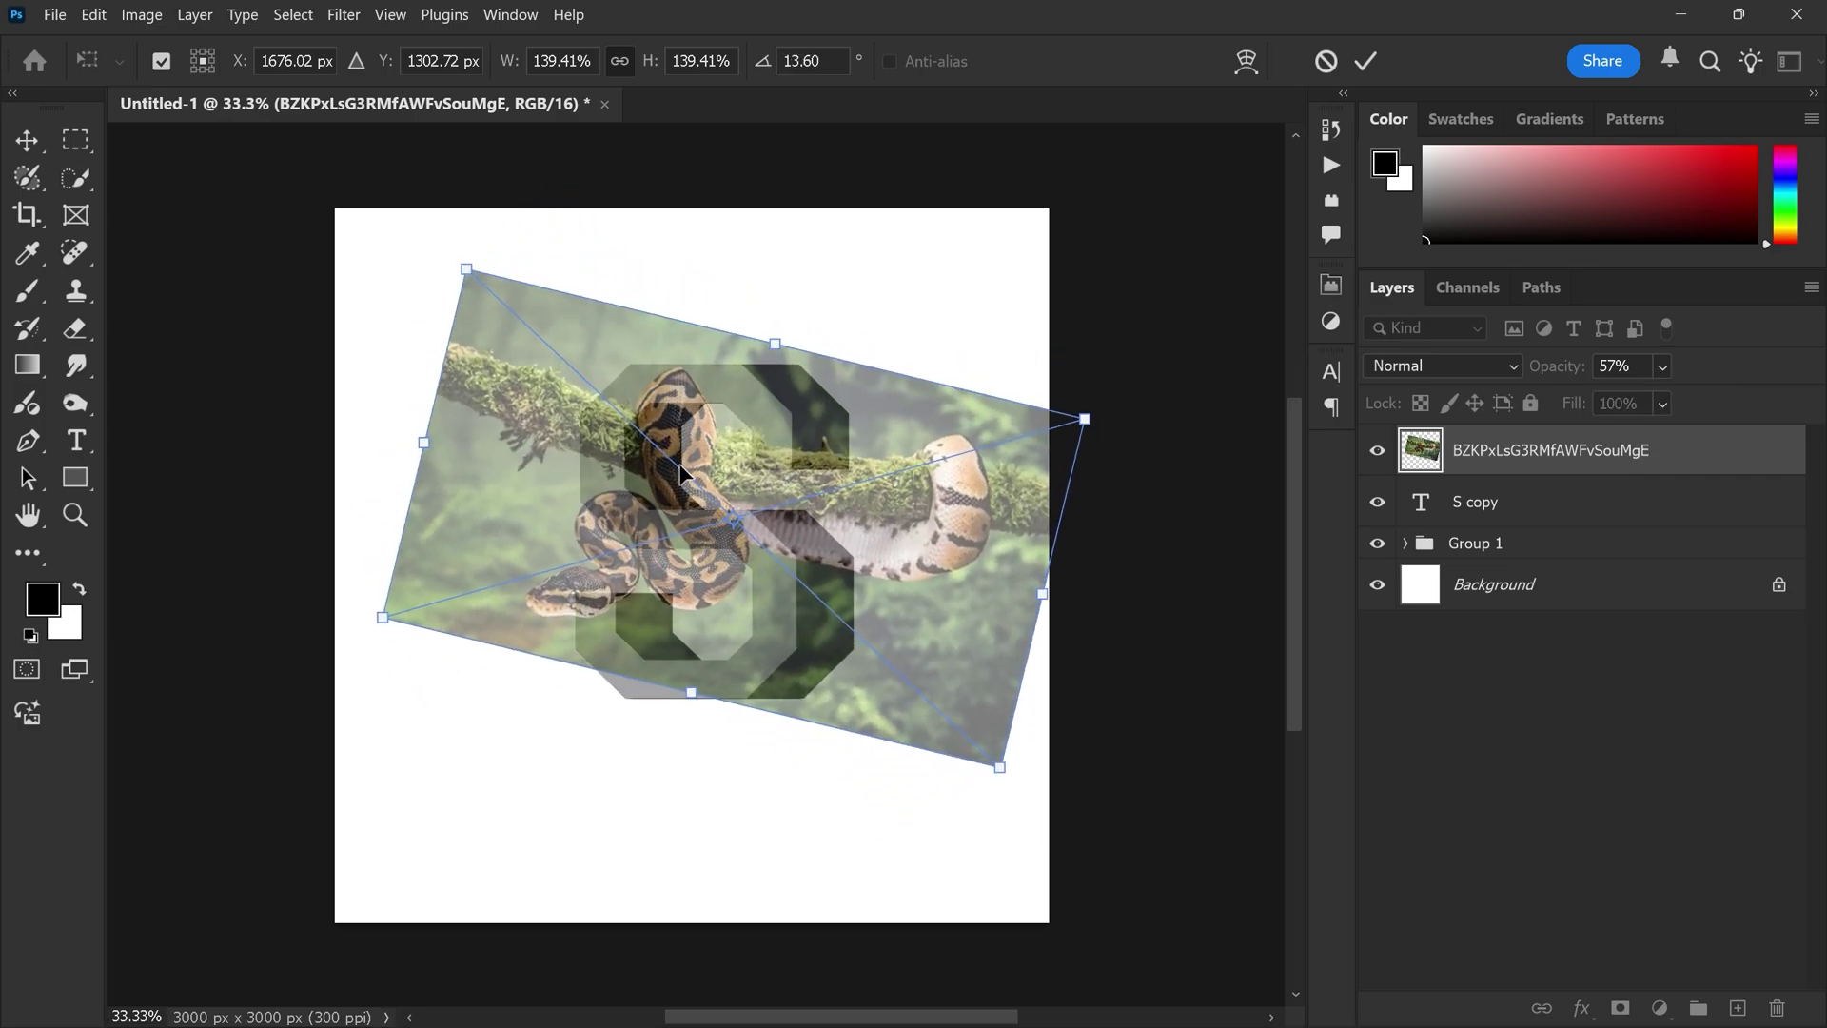
{"action": "left_click_drag", "start_coordinate": [681, 453], "coordinate": [693, 542]}
{"action": "left_click_drag", "start_coordinate": [782, 410], "coordinate": [813, 347]}
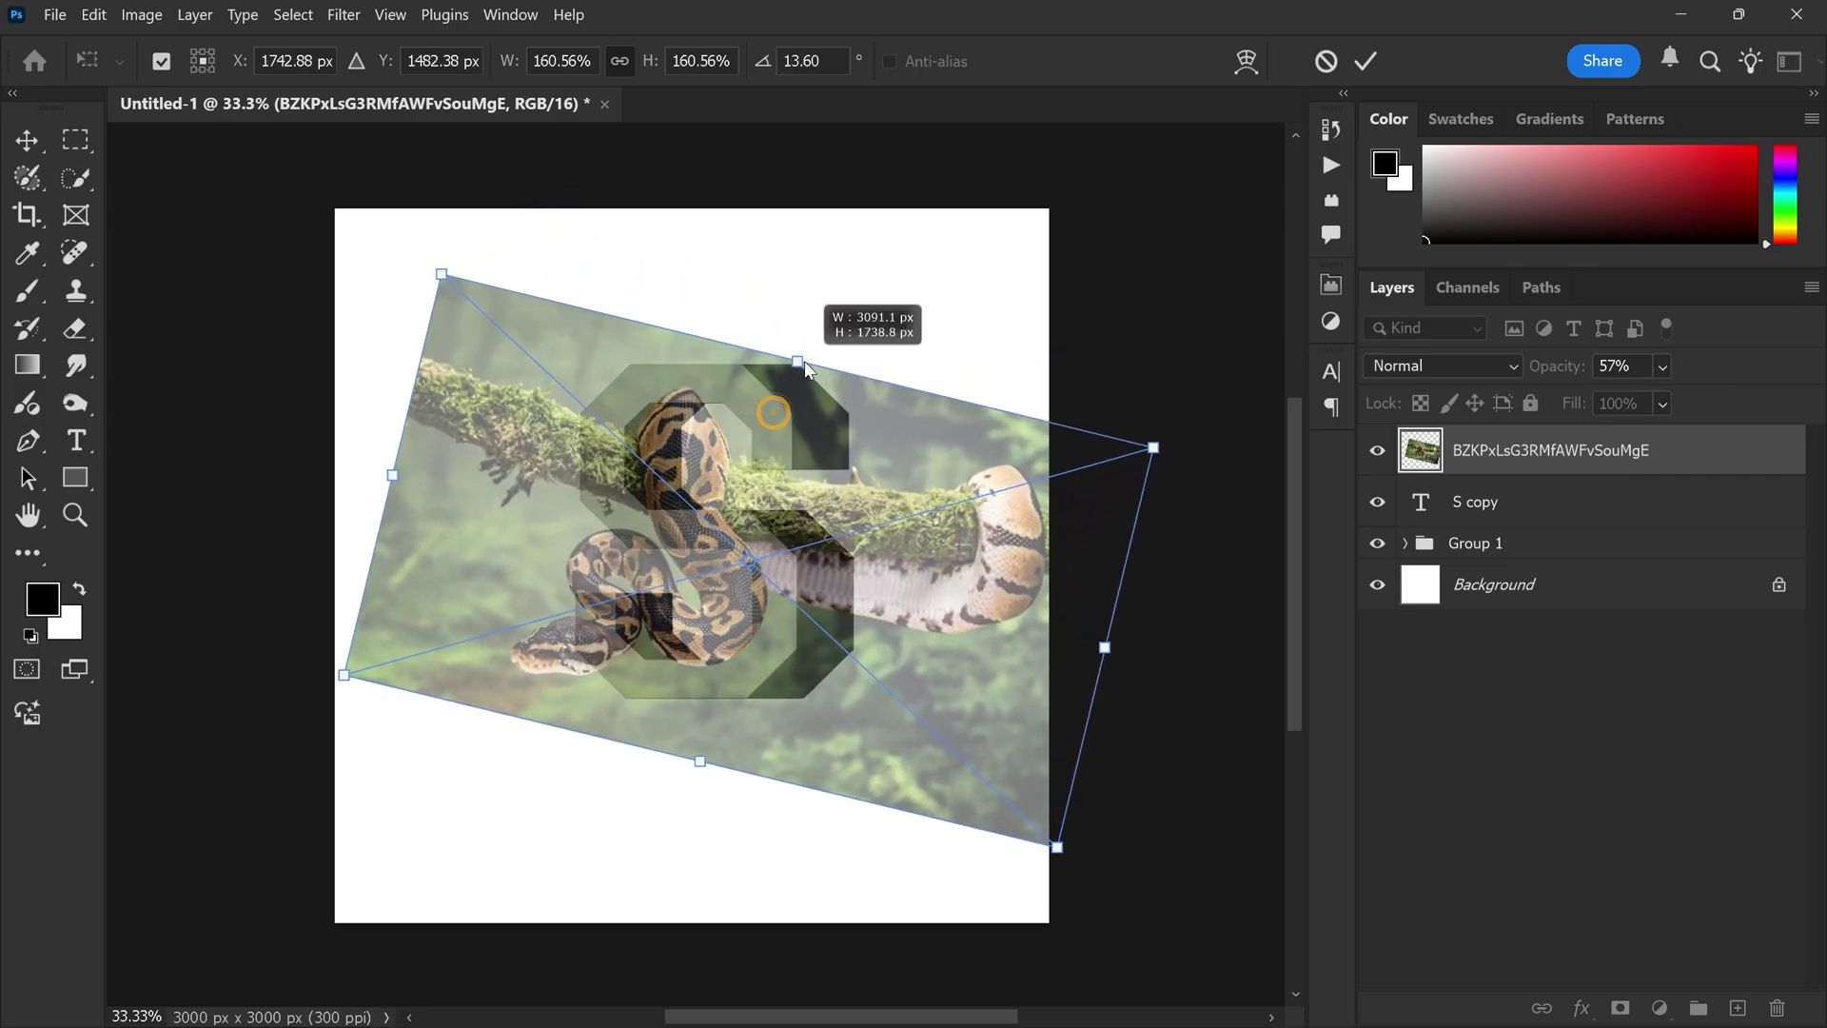
{"action": "left_click_drag", "start_coordinate": [758, 414], "coordinate": [816, 441]}
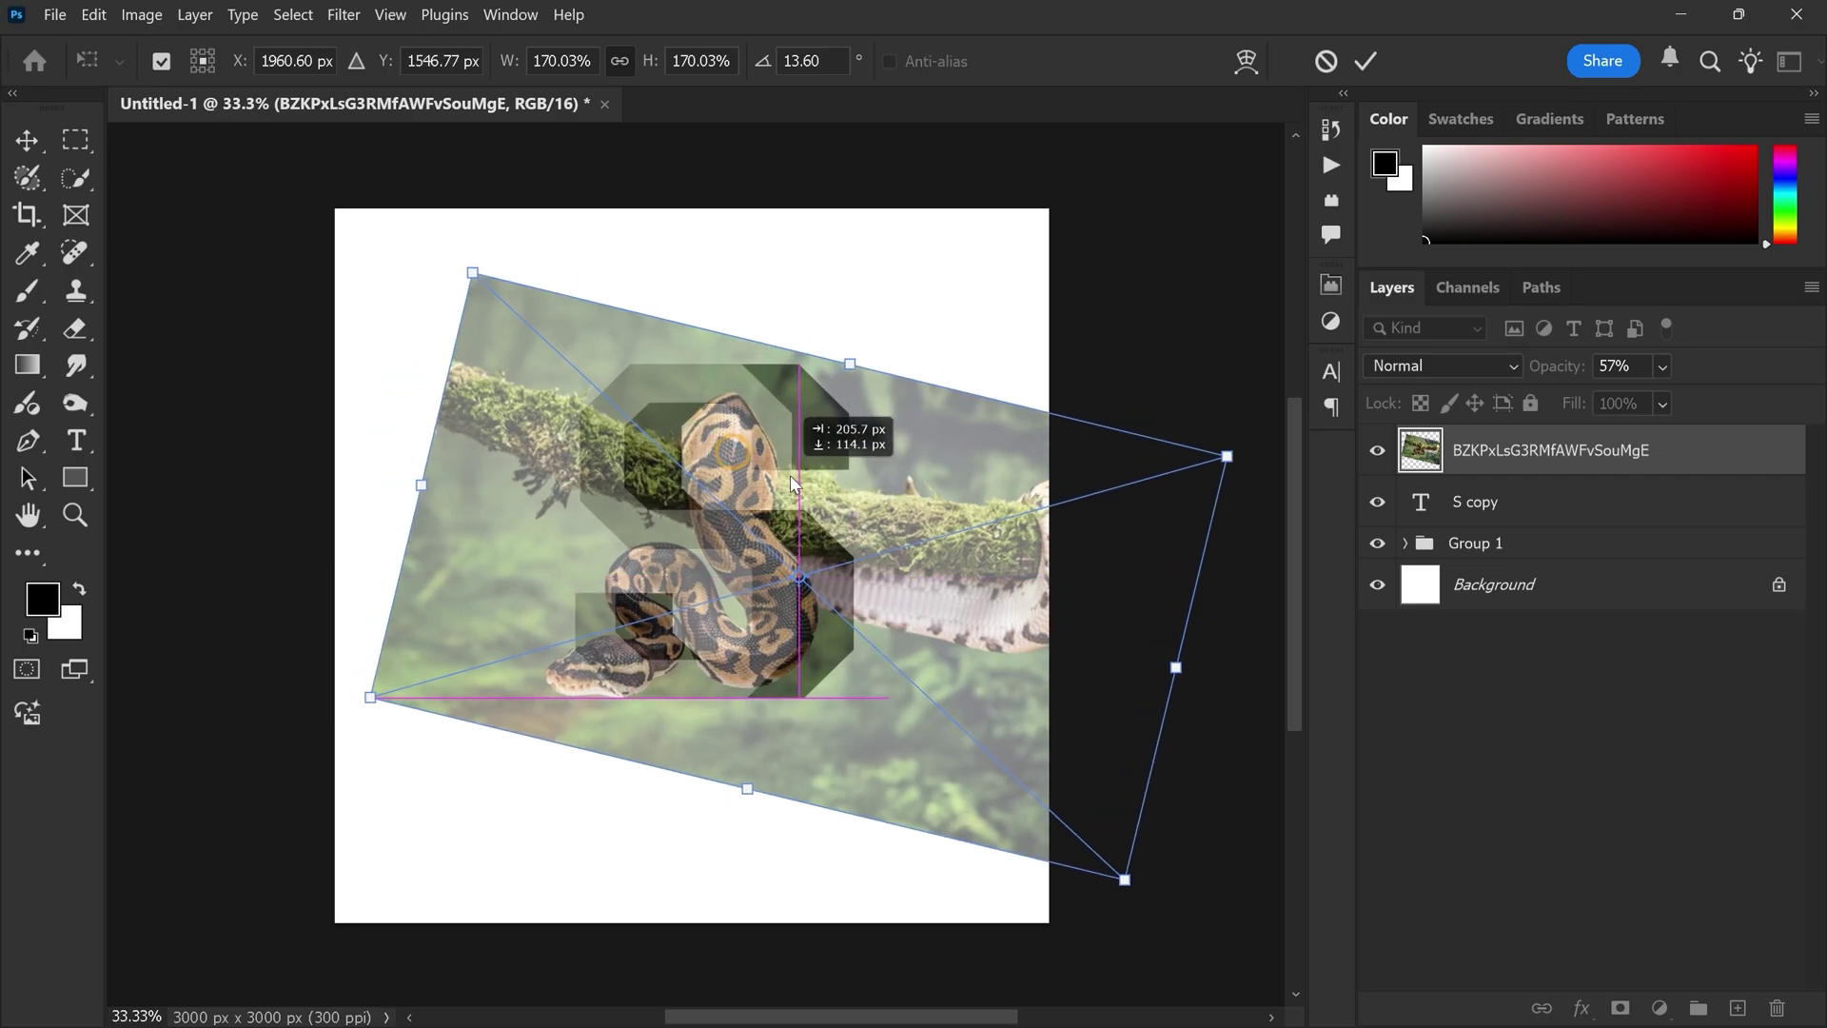
{"action": "left_click_drag", "start_coordinate": [485, 272], "coordinate": [465, 183]}
{"action": "left_click_drag", "start_coordinate": [801, 403], "coordinate": [837, 439]}
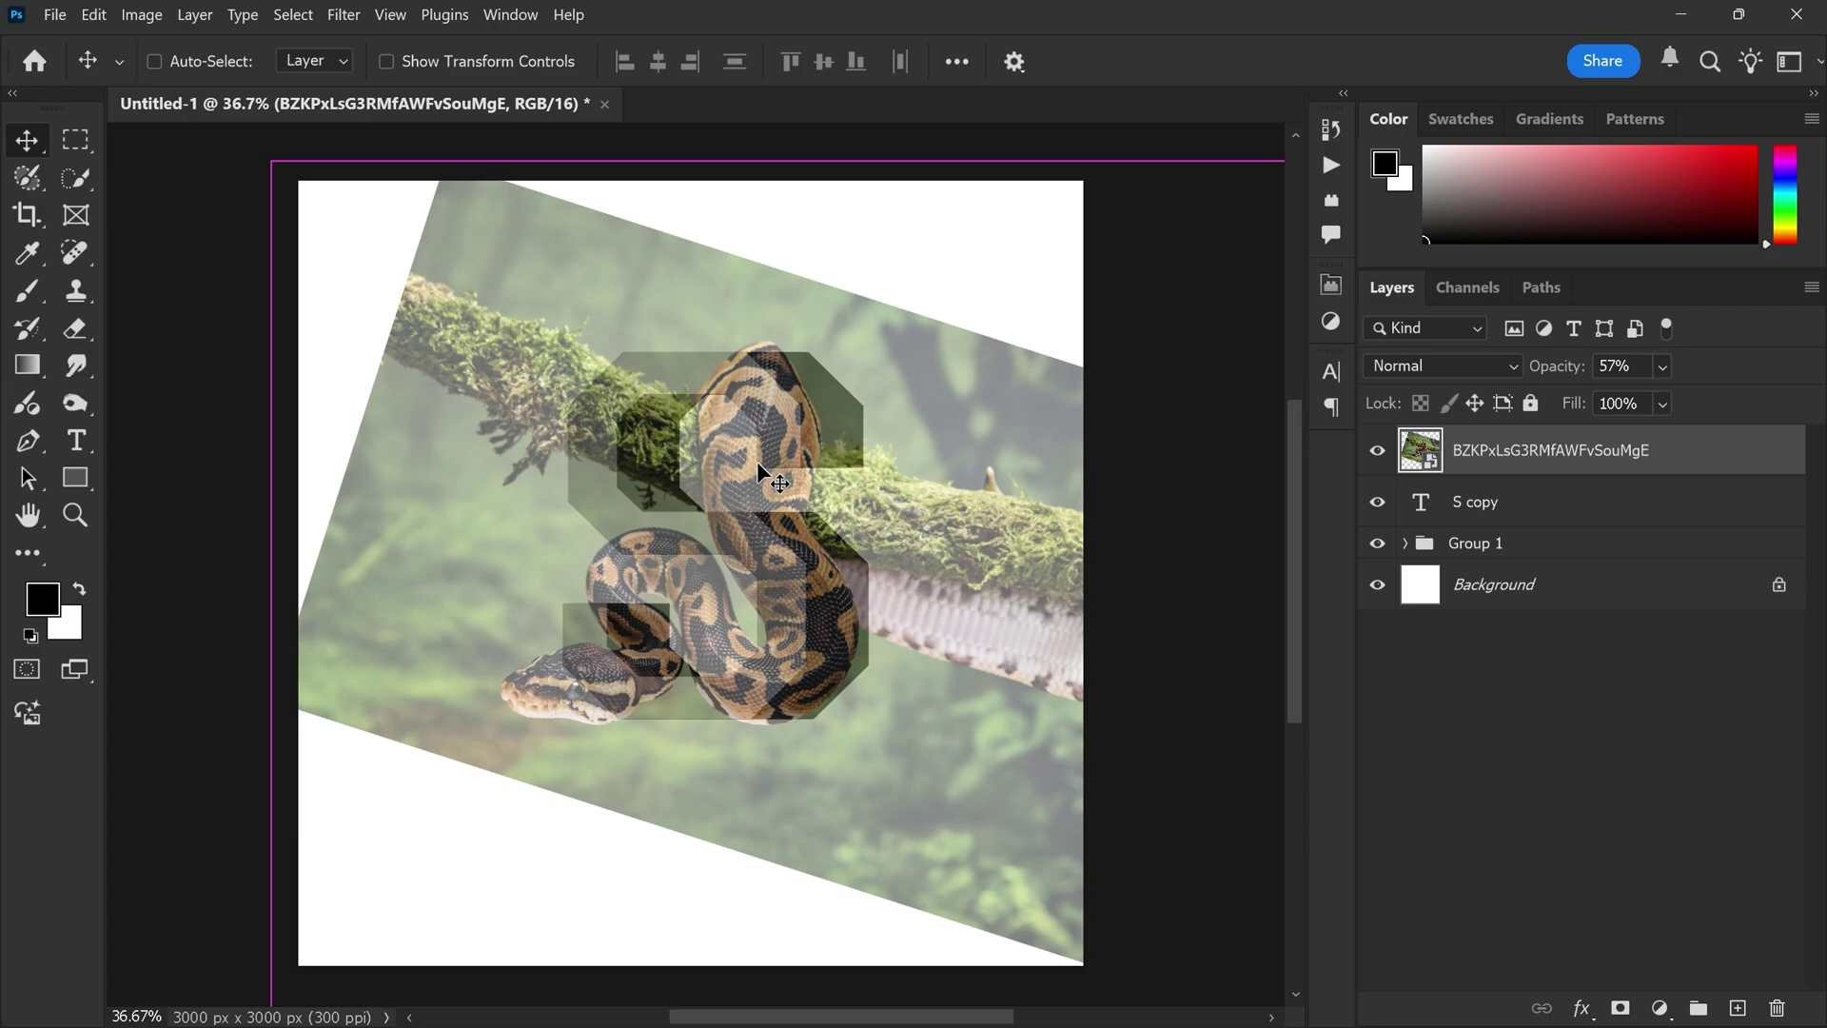
{"action": "mouse_move", "coordinate": [784, 305]}
{"action": "left_mouse_down"}
{"action": "mouse_move", "coordinate": [624, 517]}
{"action": "mouse_move", "coordinate": [525, 693]}
{"action": "mouse_move", "coordinate": [839, 530]}
{"action": "mouse_move", "coordinate": [727, 421]}
{"action": "mouse_move", "coordinate": [785, 397]}
{"action": "mouse_move", "coordinate": [670, 608]}
{"action": "left_mouse_up"}
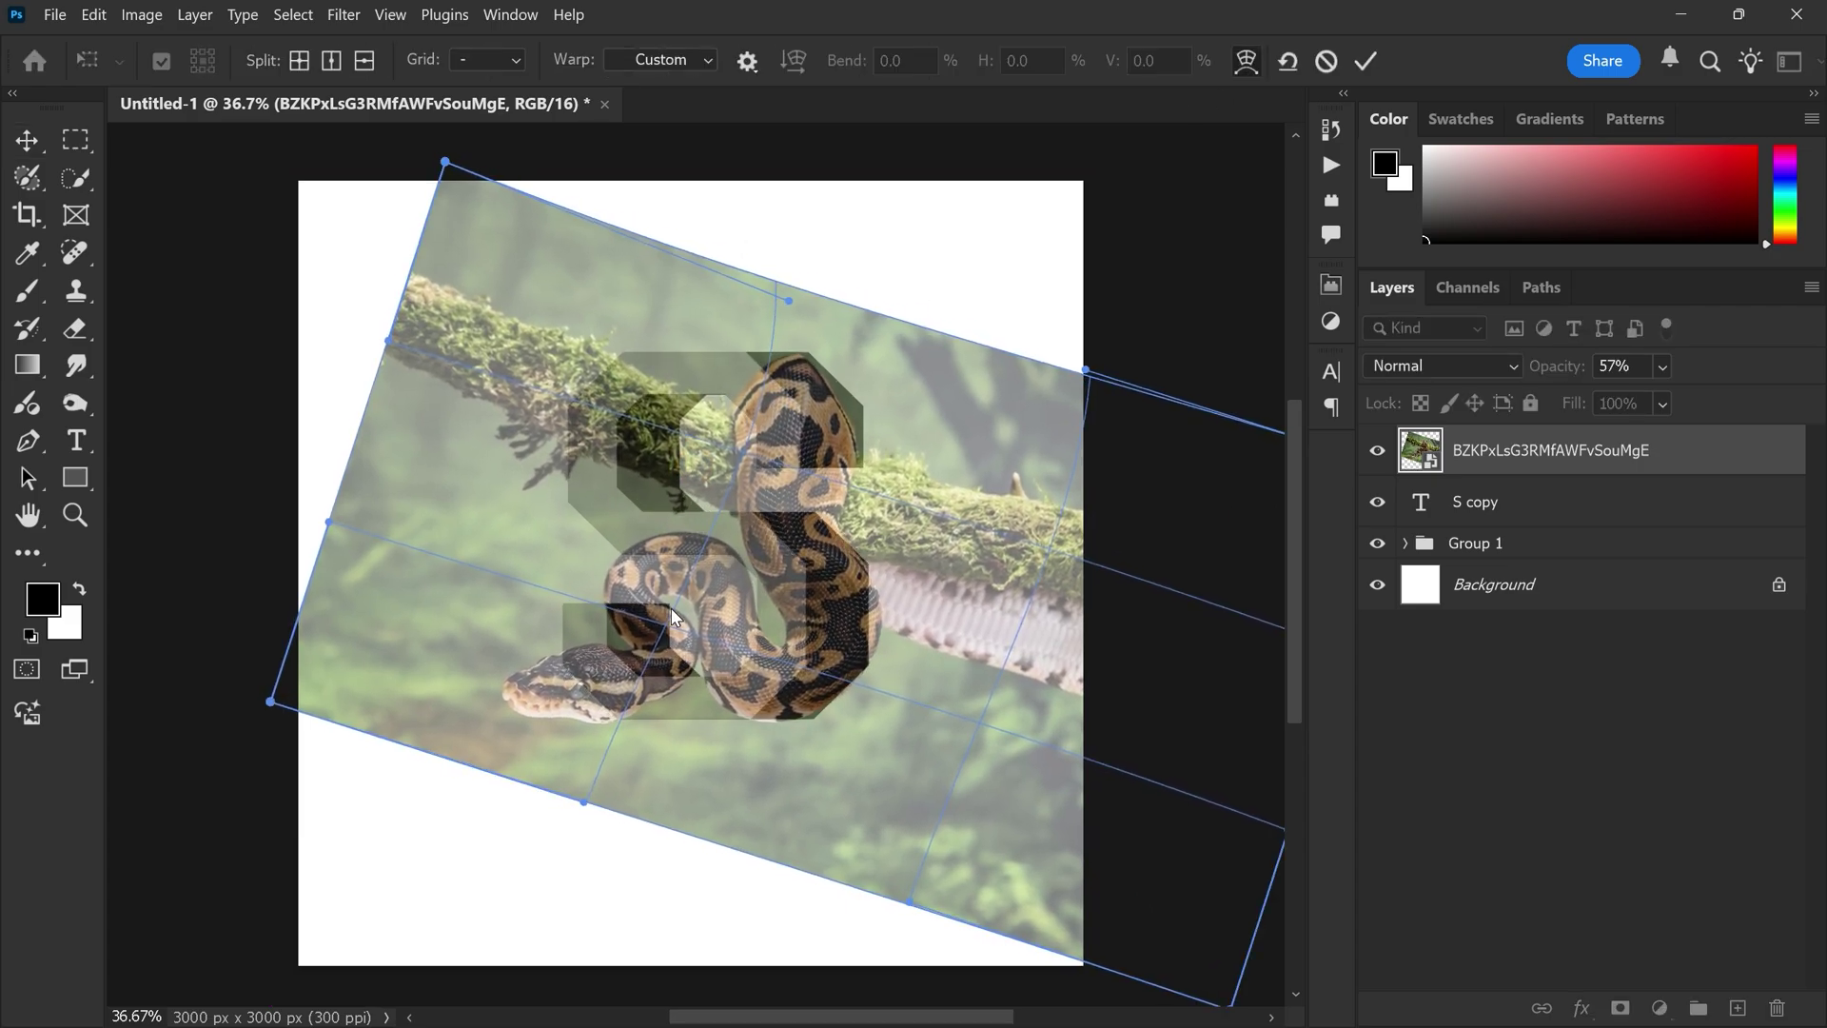
Step: Commit the warped snake photo and return its opacity to 100%
{"action": "left_click", "coordinate": [1366, 63]}
{"action": "left_click", "coordinate": [1661, 366]}
{"action": "left_click_drag", "start_coordinate": [1691, 399], "coordinate": [1784, 402]}
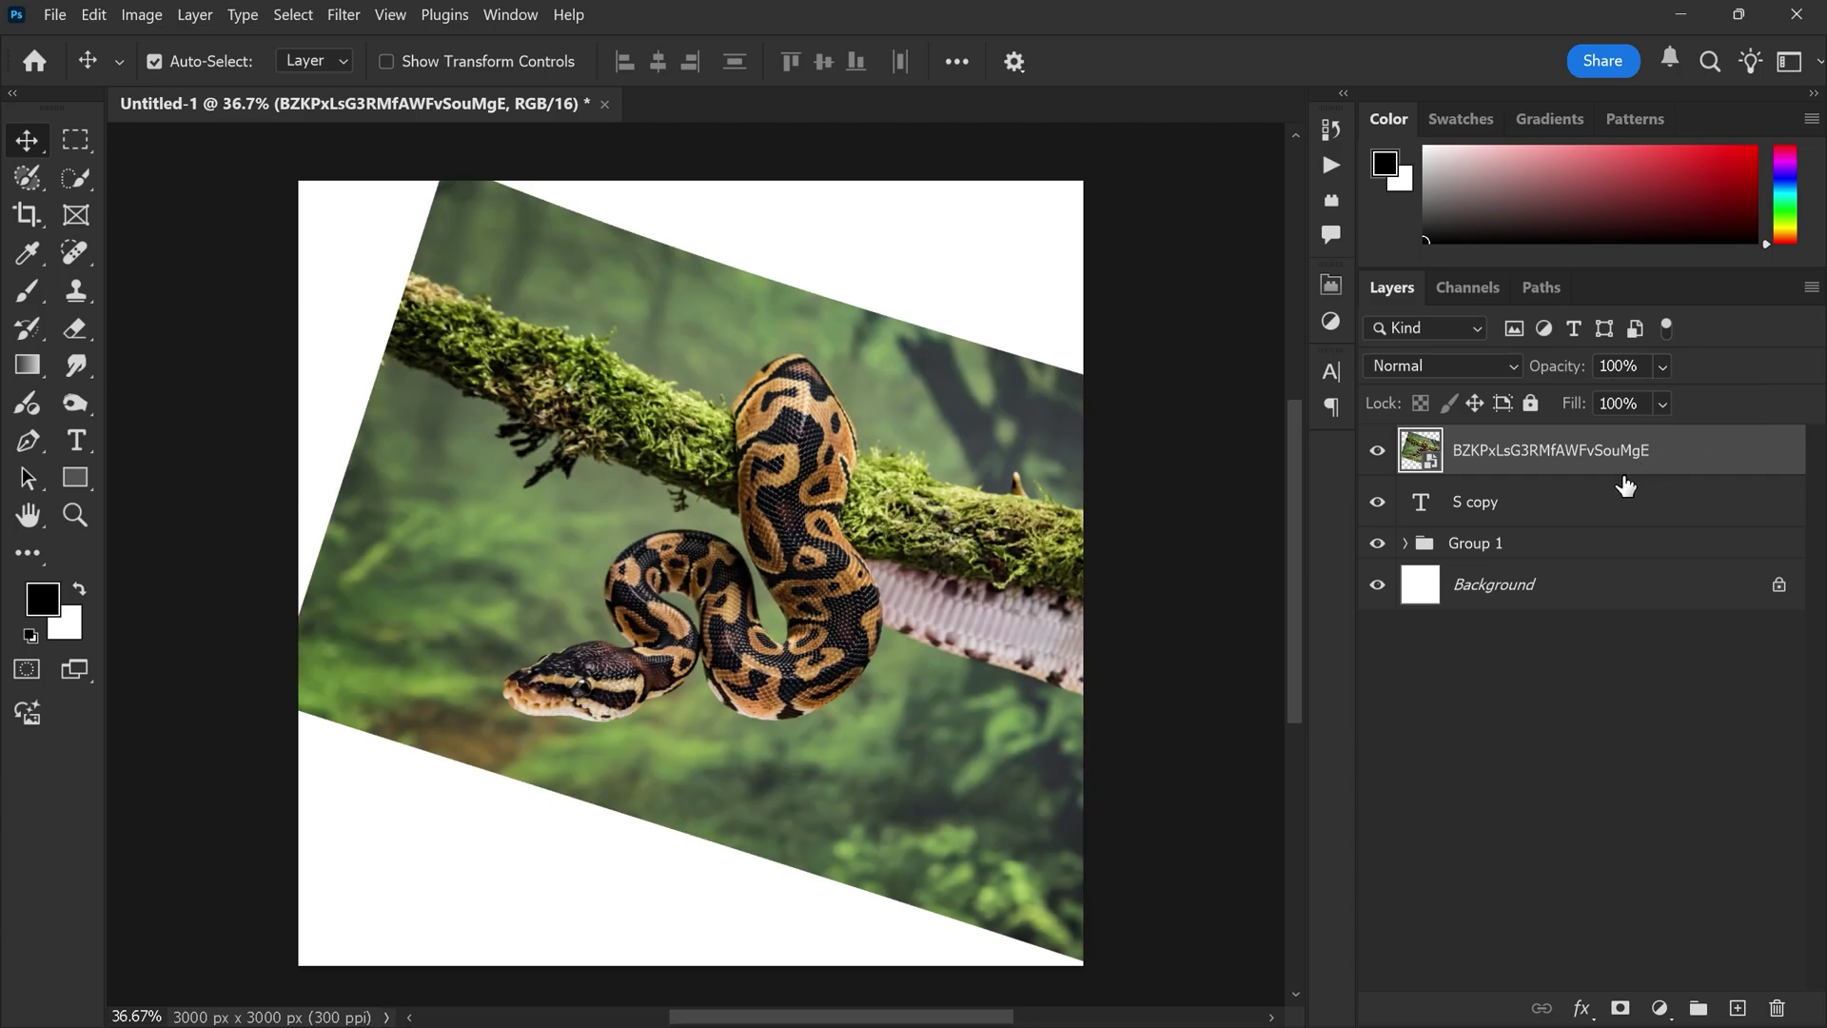
Step: Clip the snake photo to S copy, and clip a duplicate of it to Group 1
{"action": "right_click", "coordinate": [1496, 456]}
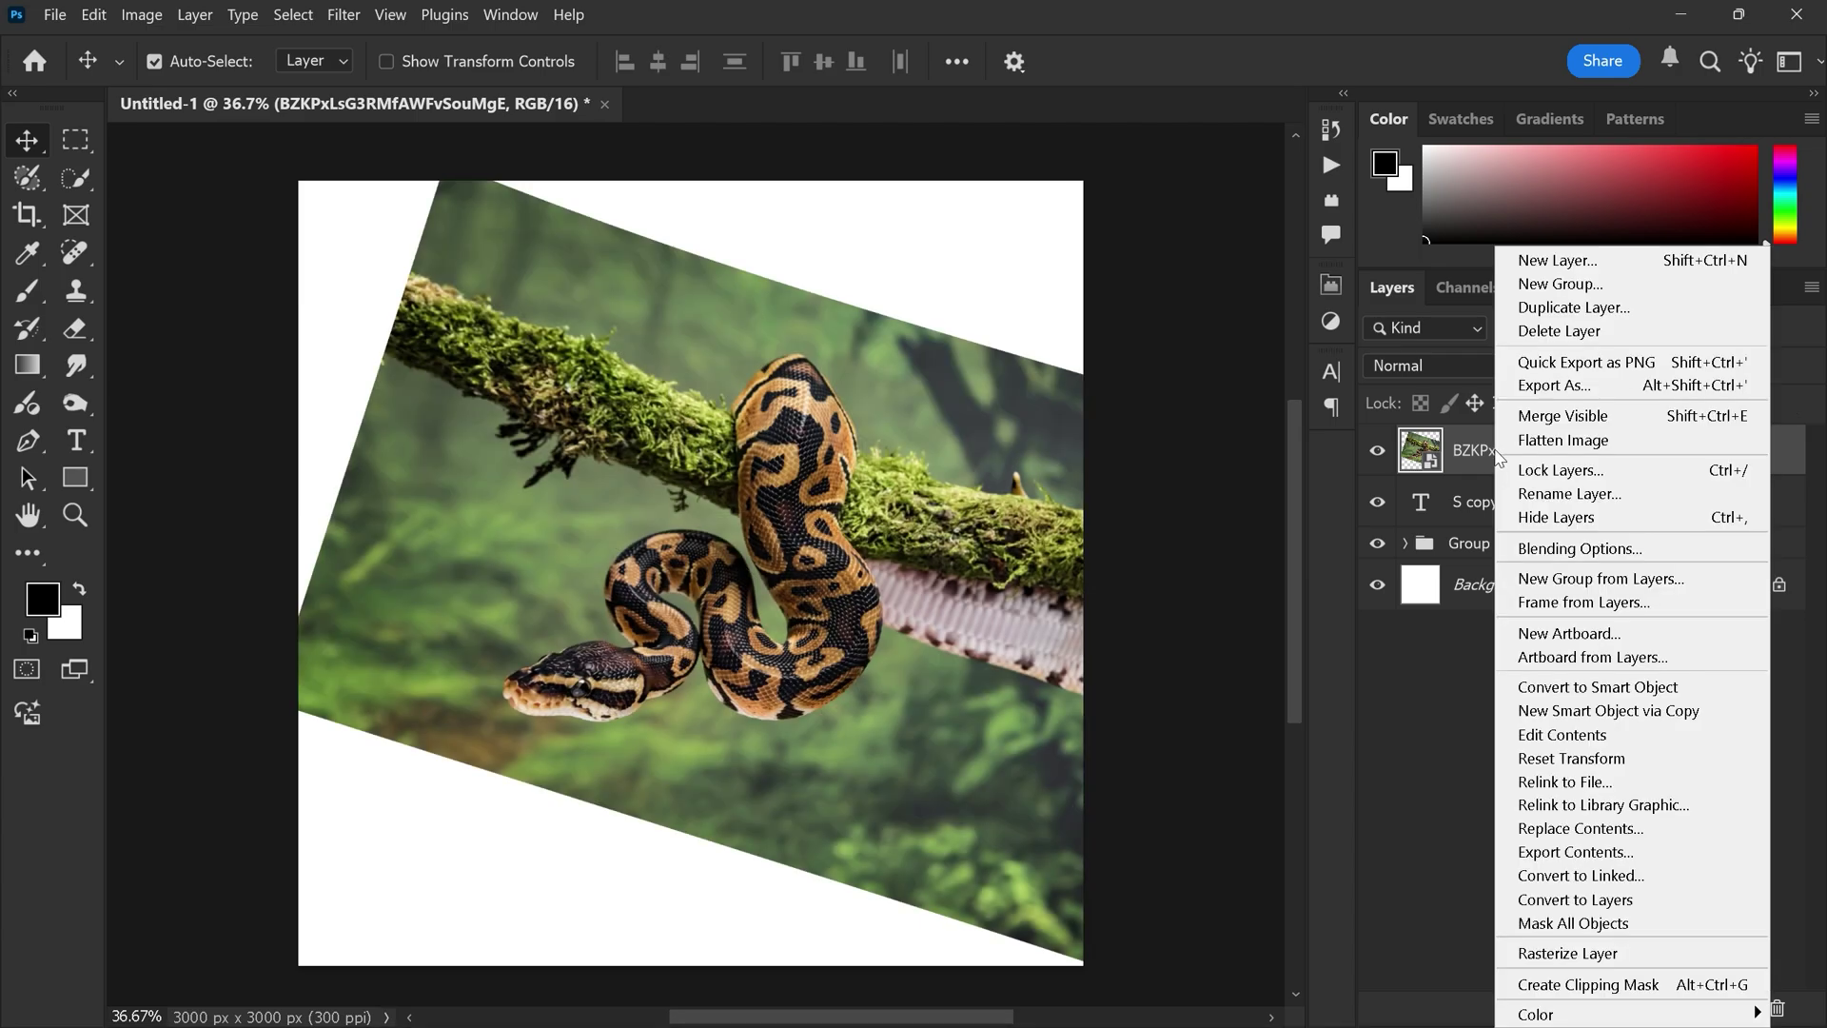
{"action": "left_click", "coordinate": [1555, 980]}
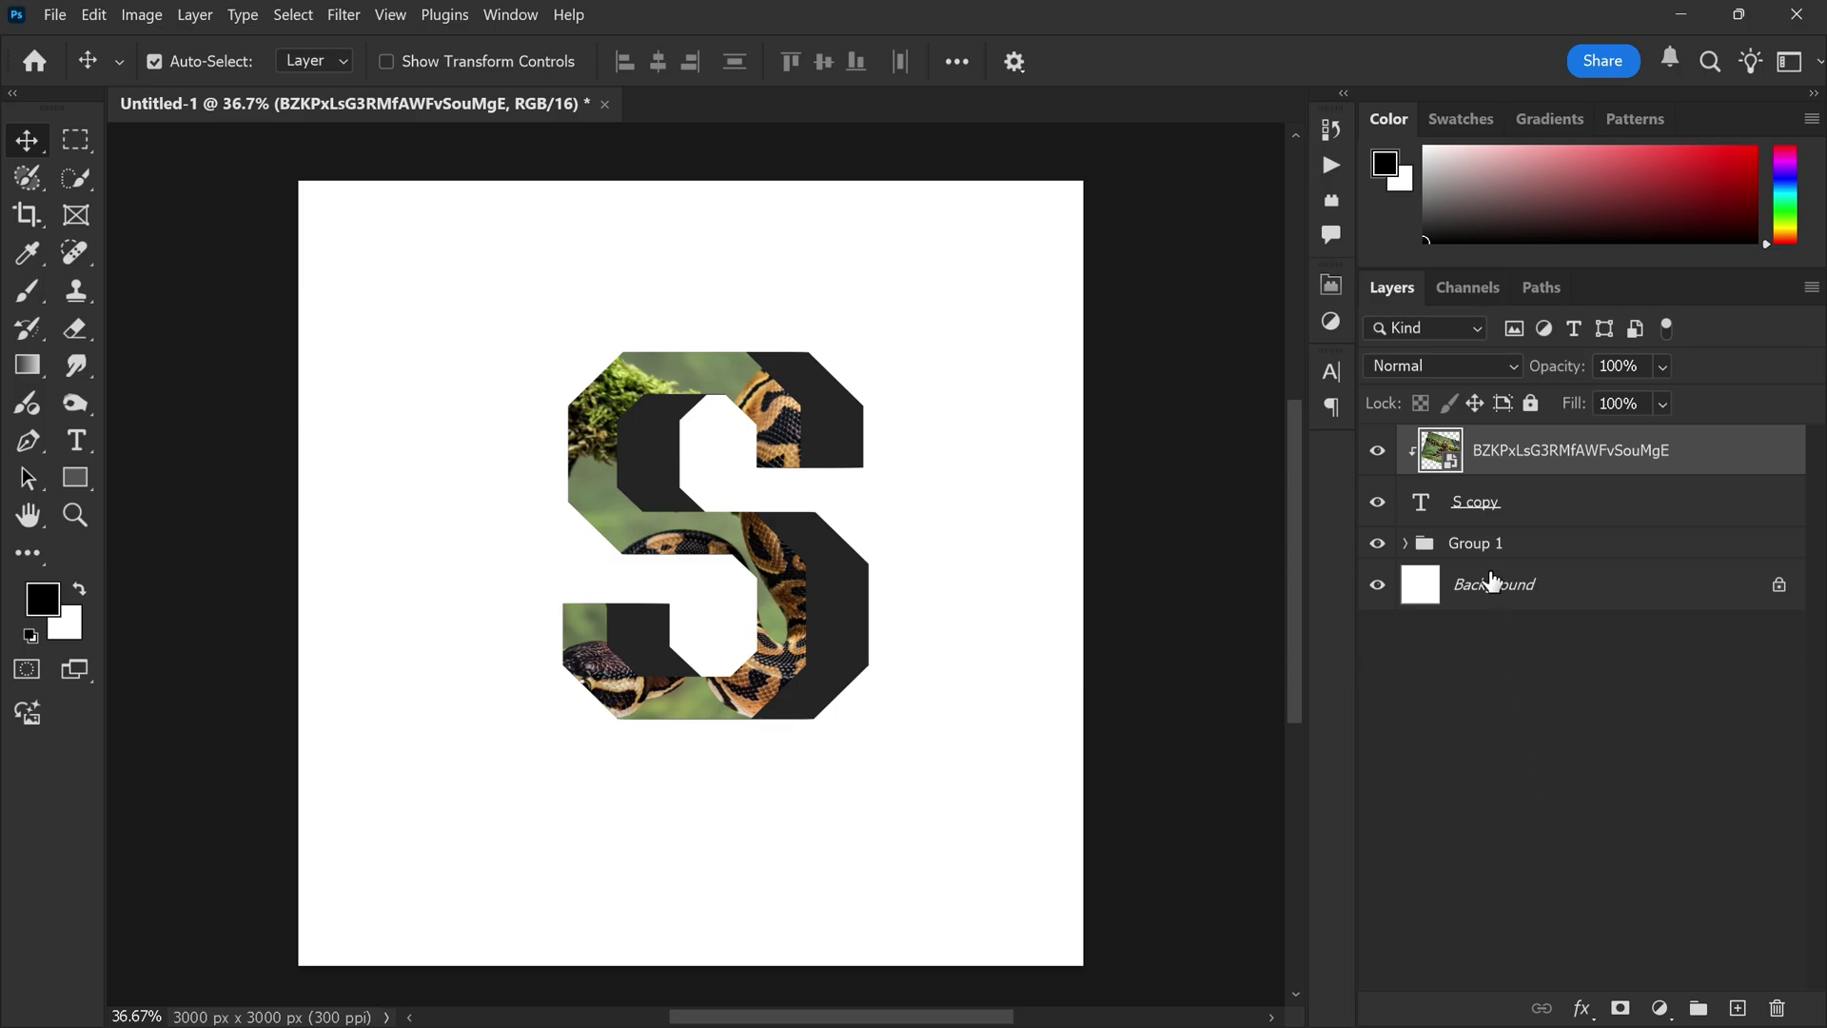
{"action": "key", "text": "ctrl+j"}
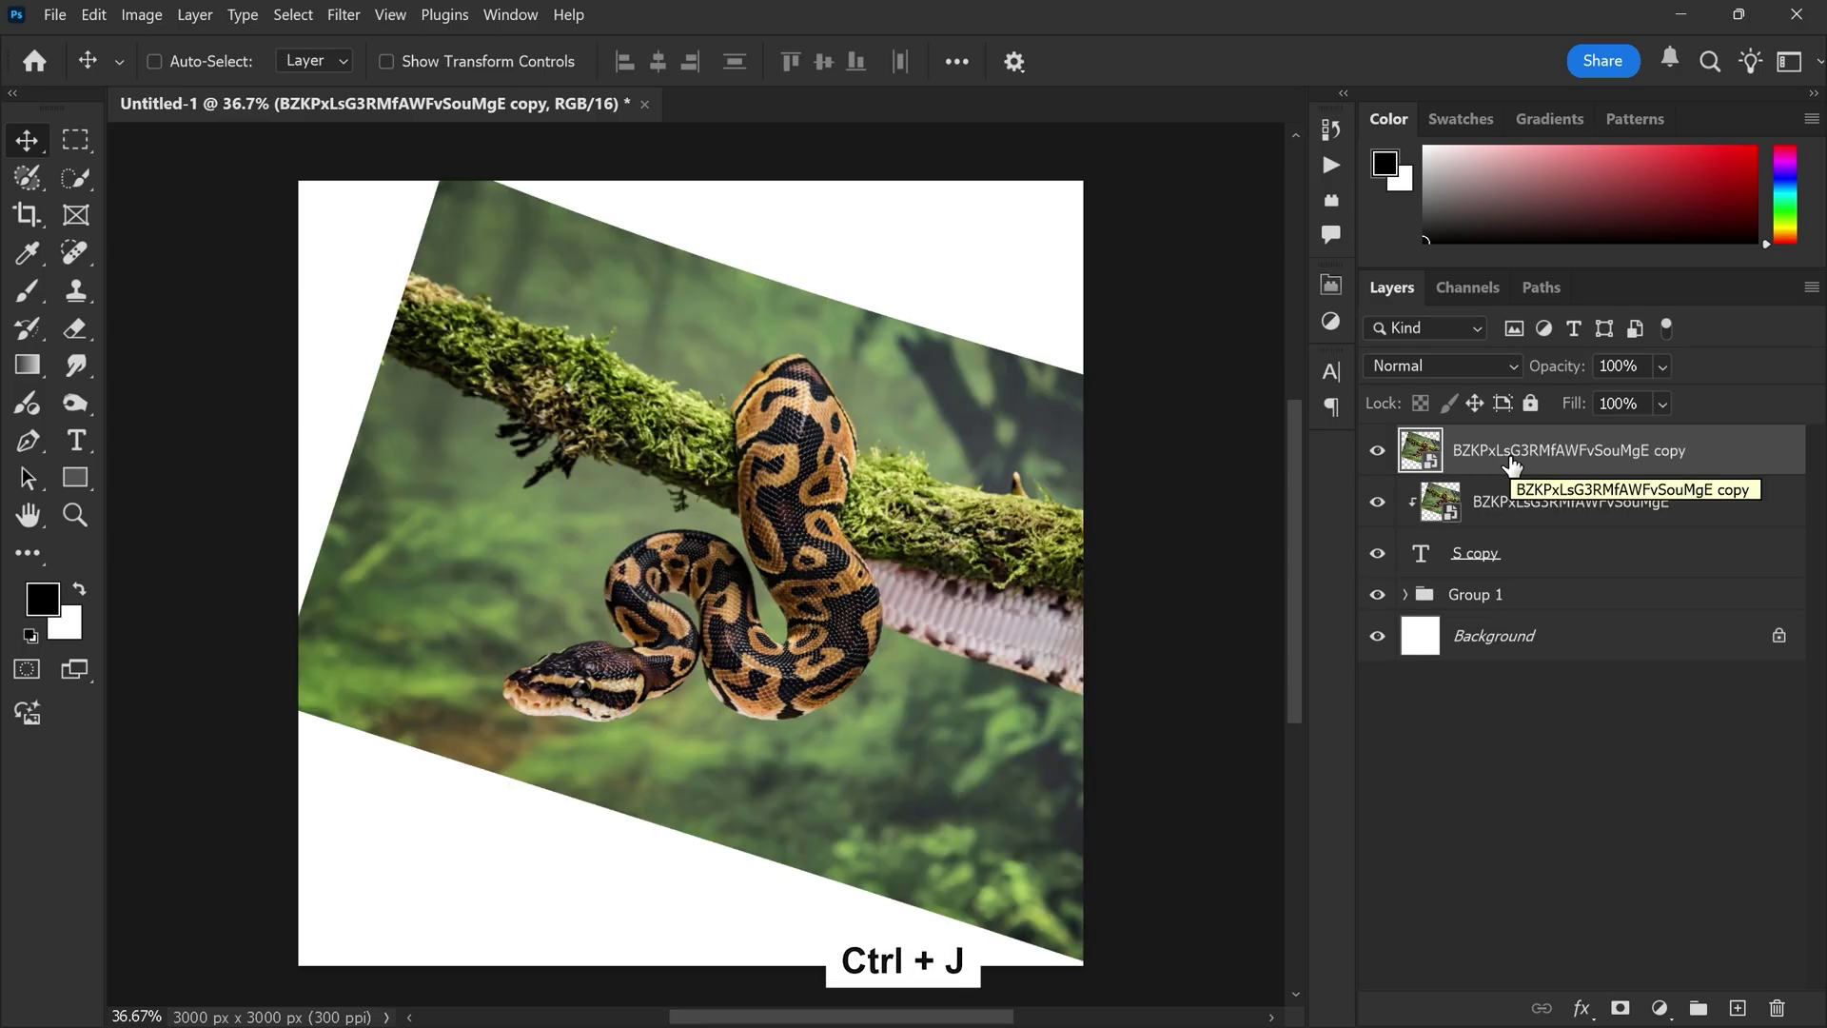
{"action": "left_click_drag", "start_coordinate": [1510, 466], "coordinate": [1497, 592]}
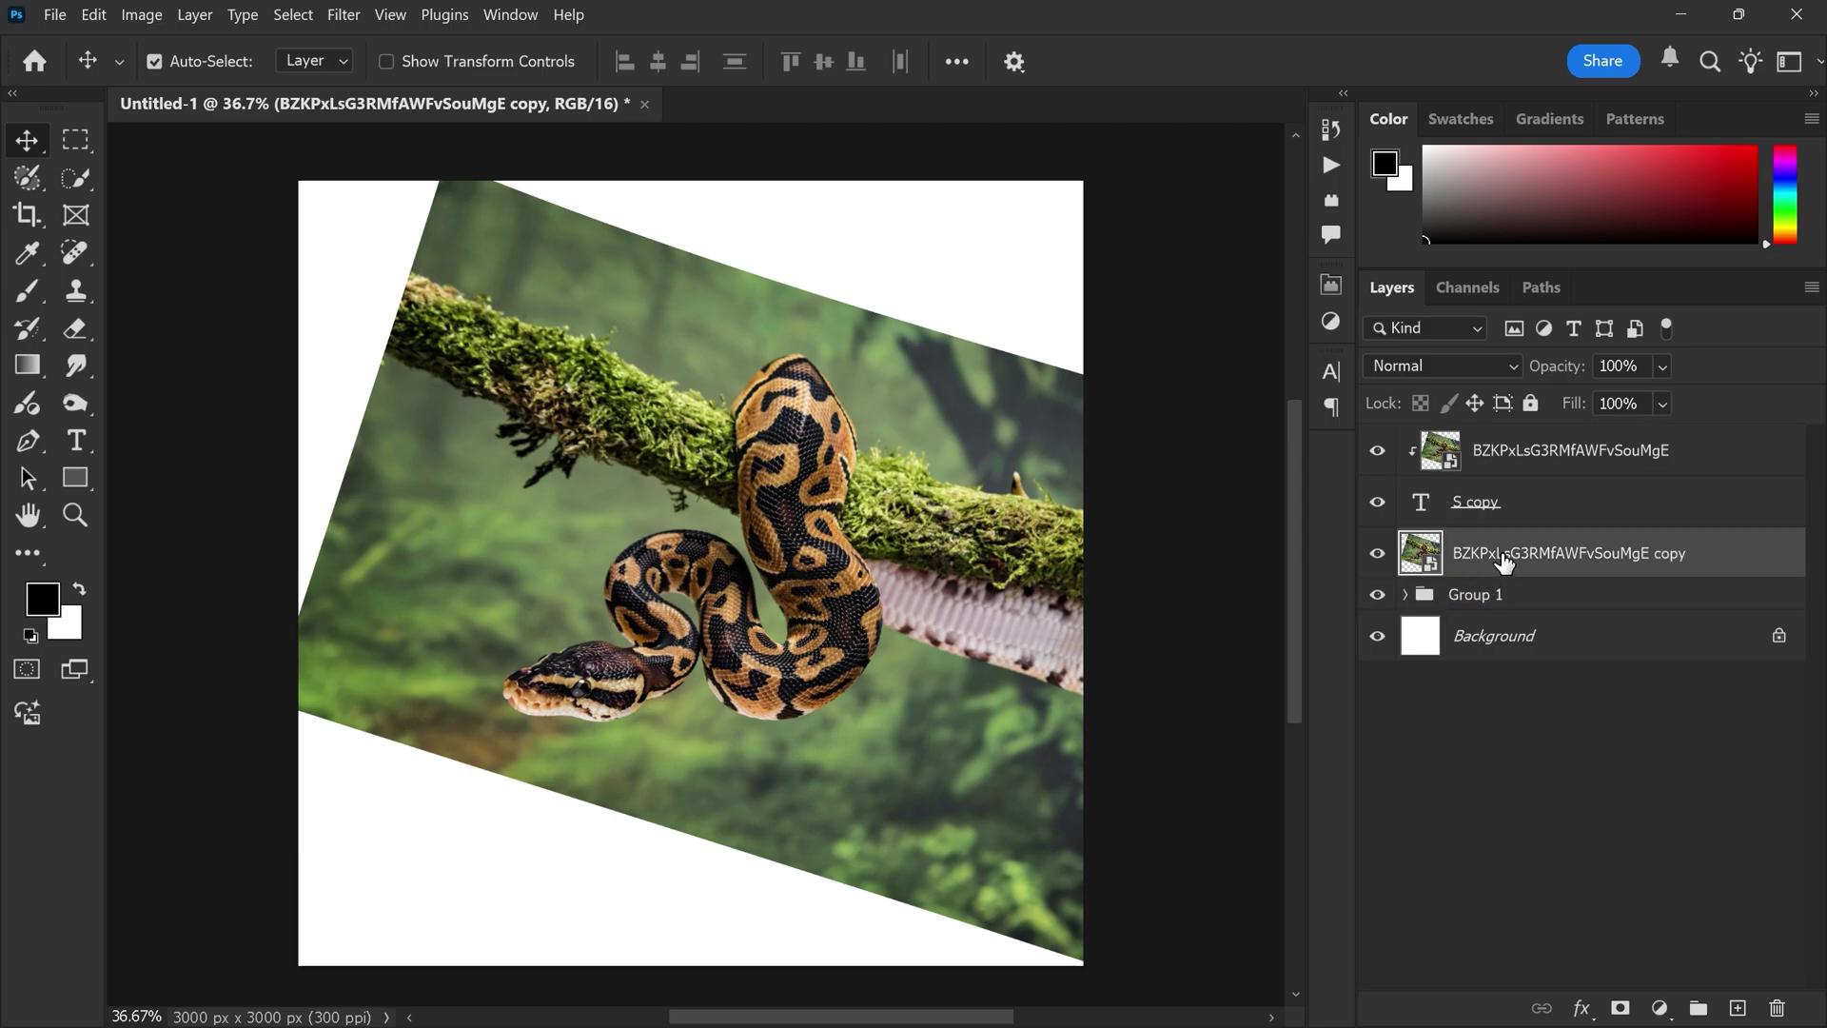
{"action": "right_click", "coordinate": [1503, 562]}
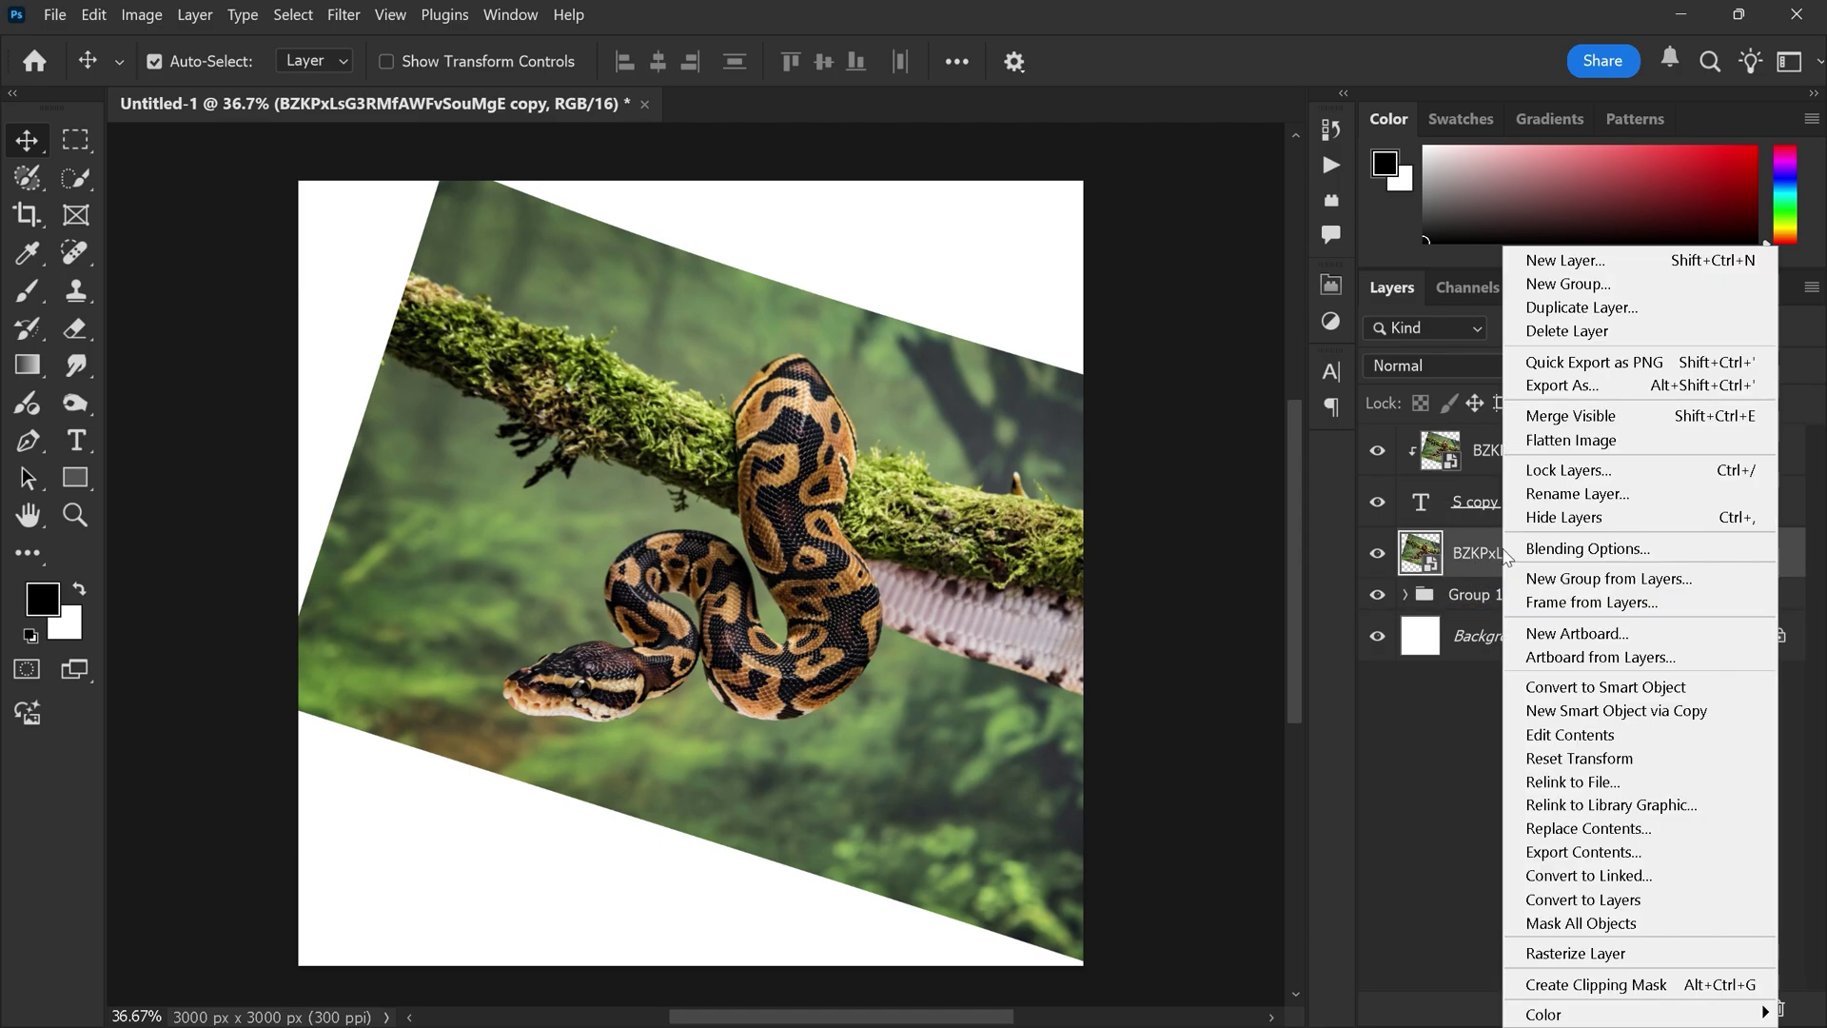
{"action": "left_click", "coordinate": [1564, 982]}
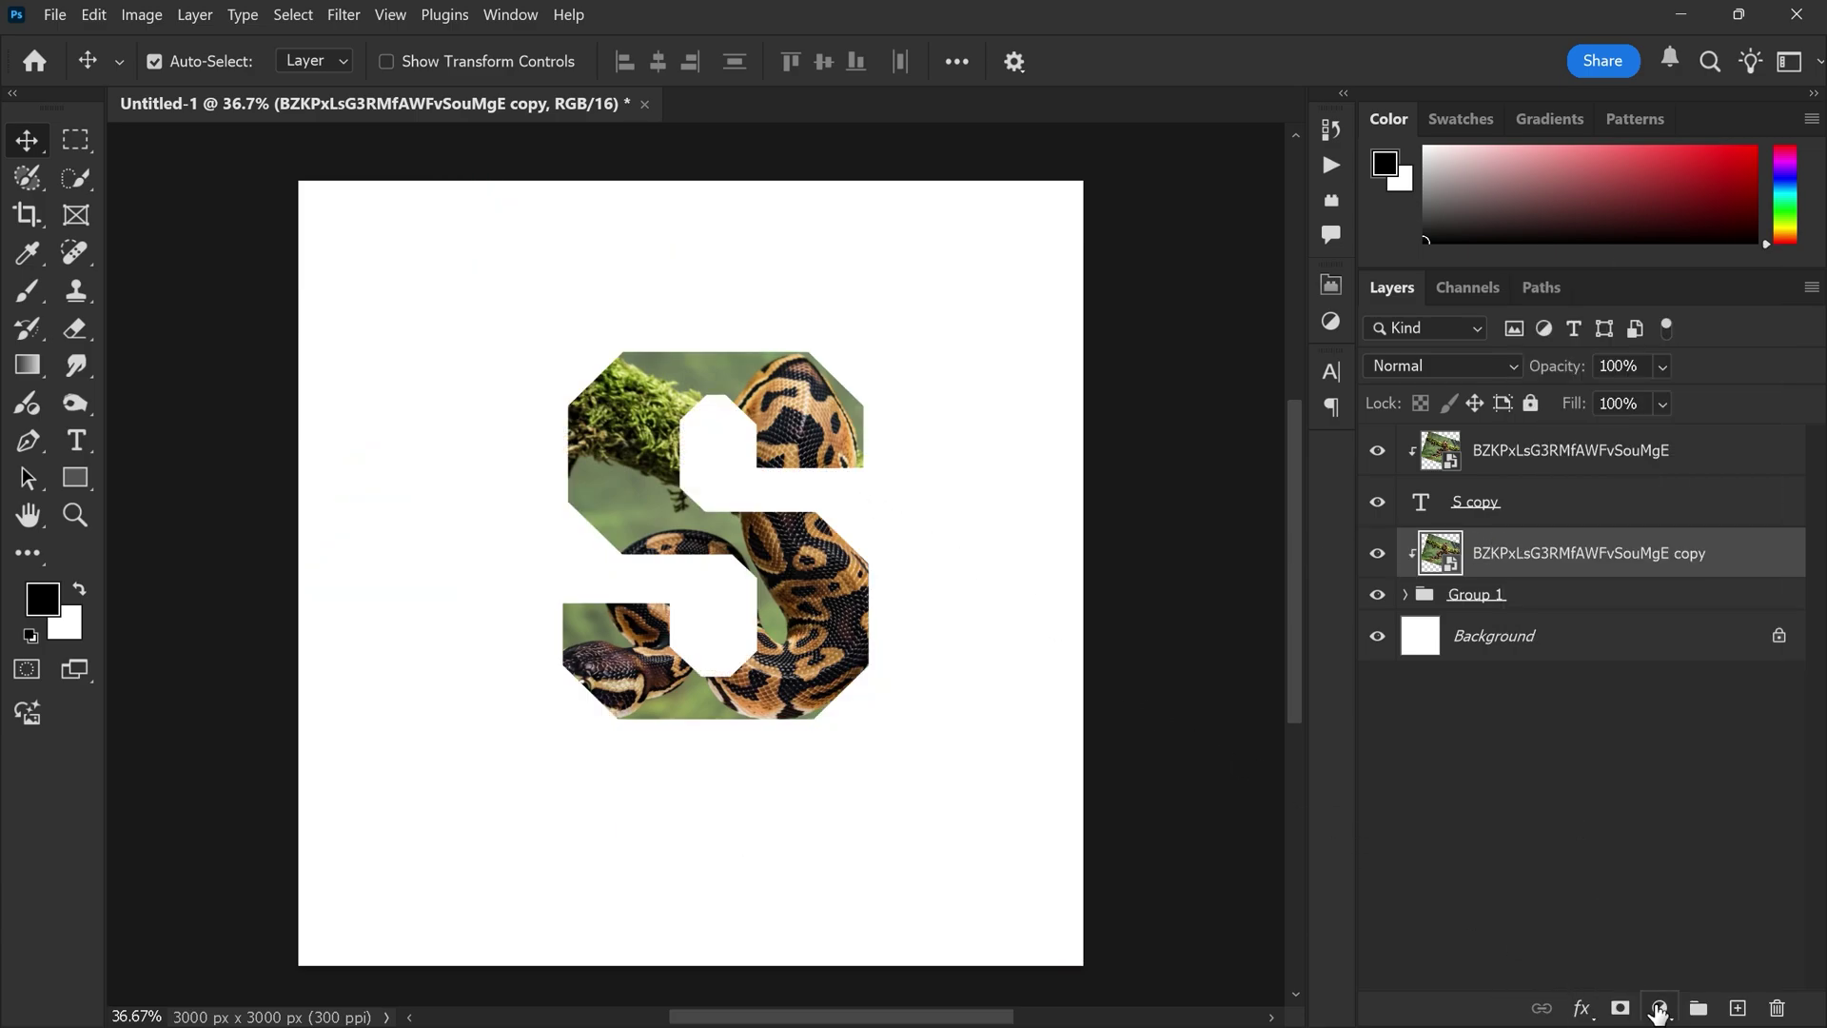
Step: Add an Exposure adjustment of about -3.28 clipped to the lower snake photo copy
{"action": "left_click", "coordinate": [1658, 1008]}
{"action": "left_click", "coordinate": [1653, 710]}
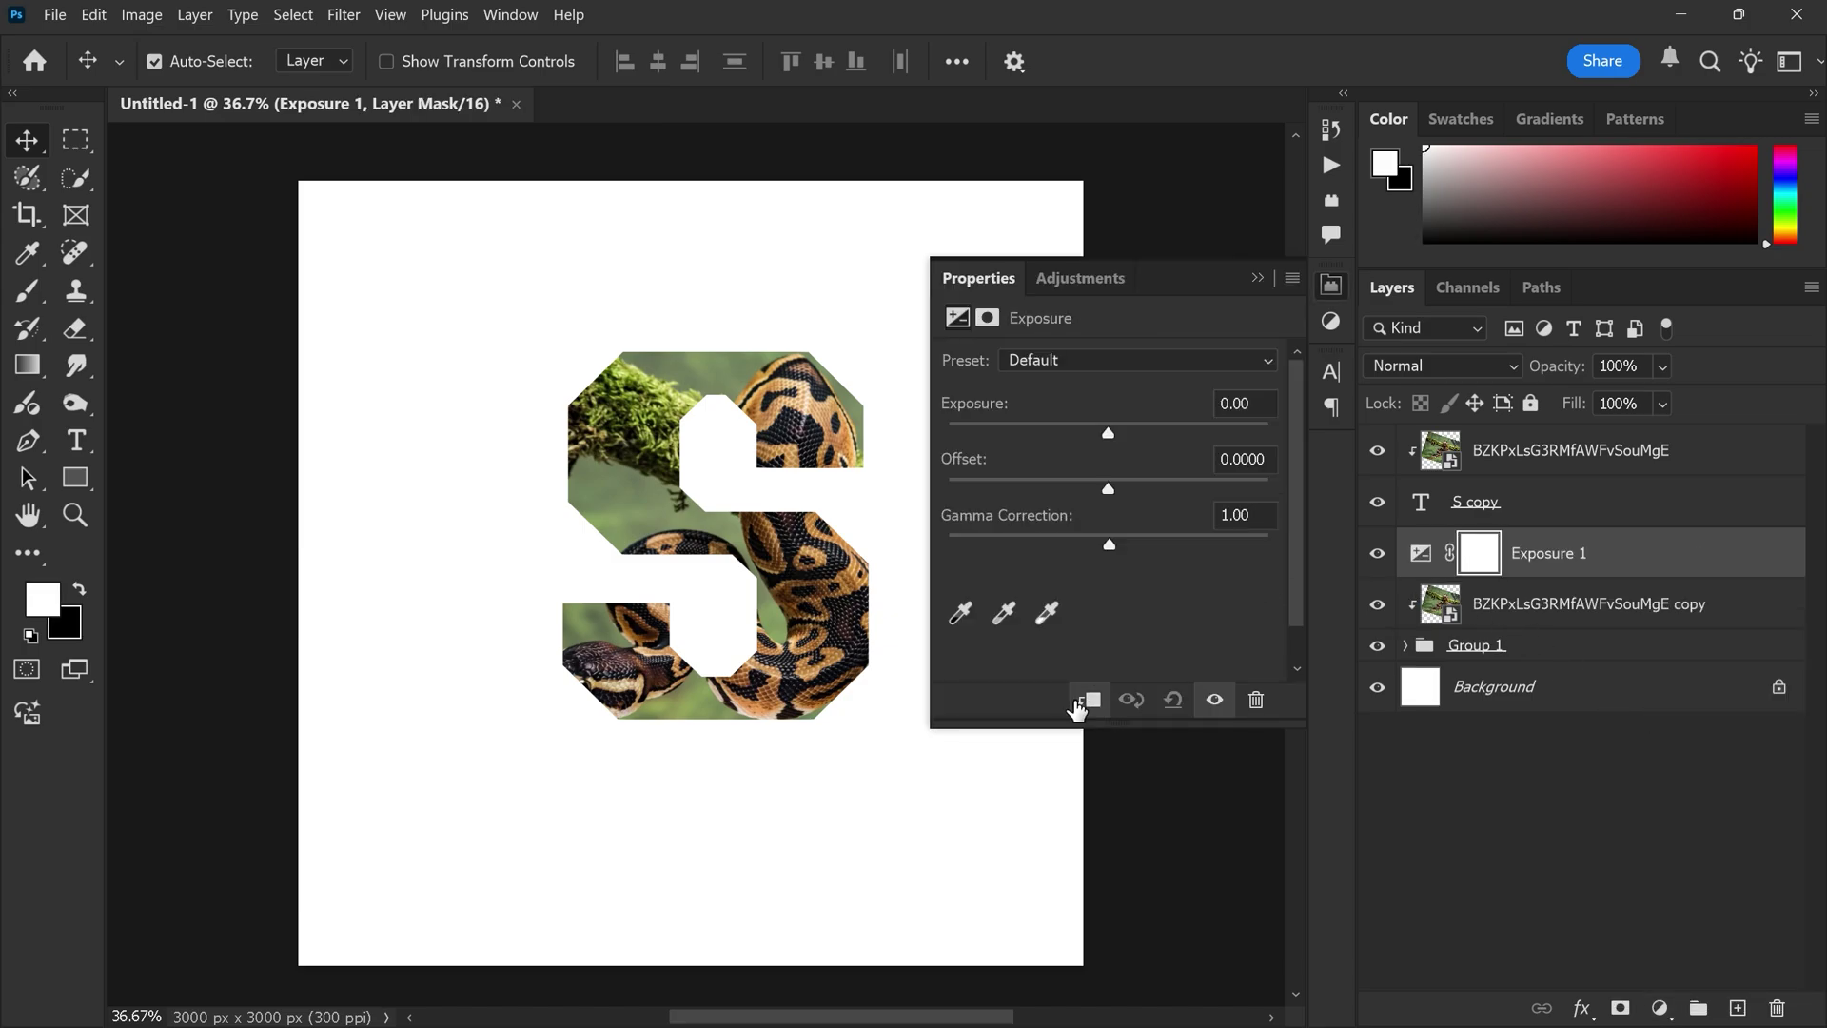
{"action": "left_click", "coordinate": [1083, 702]}
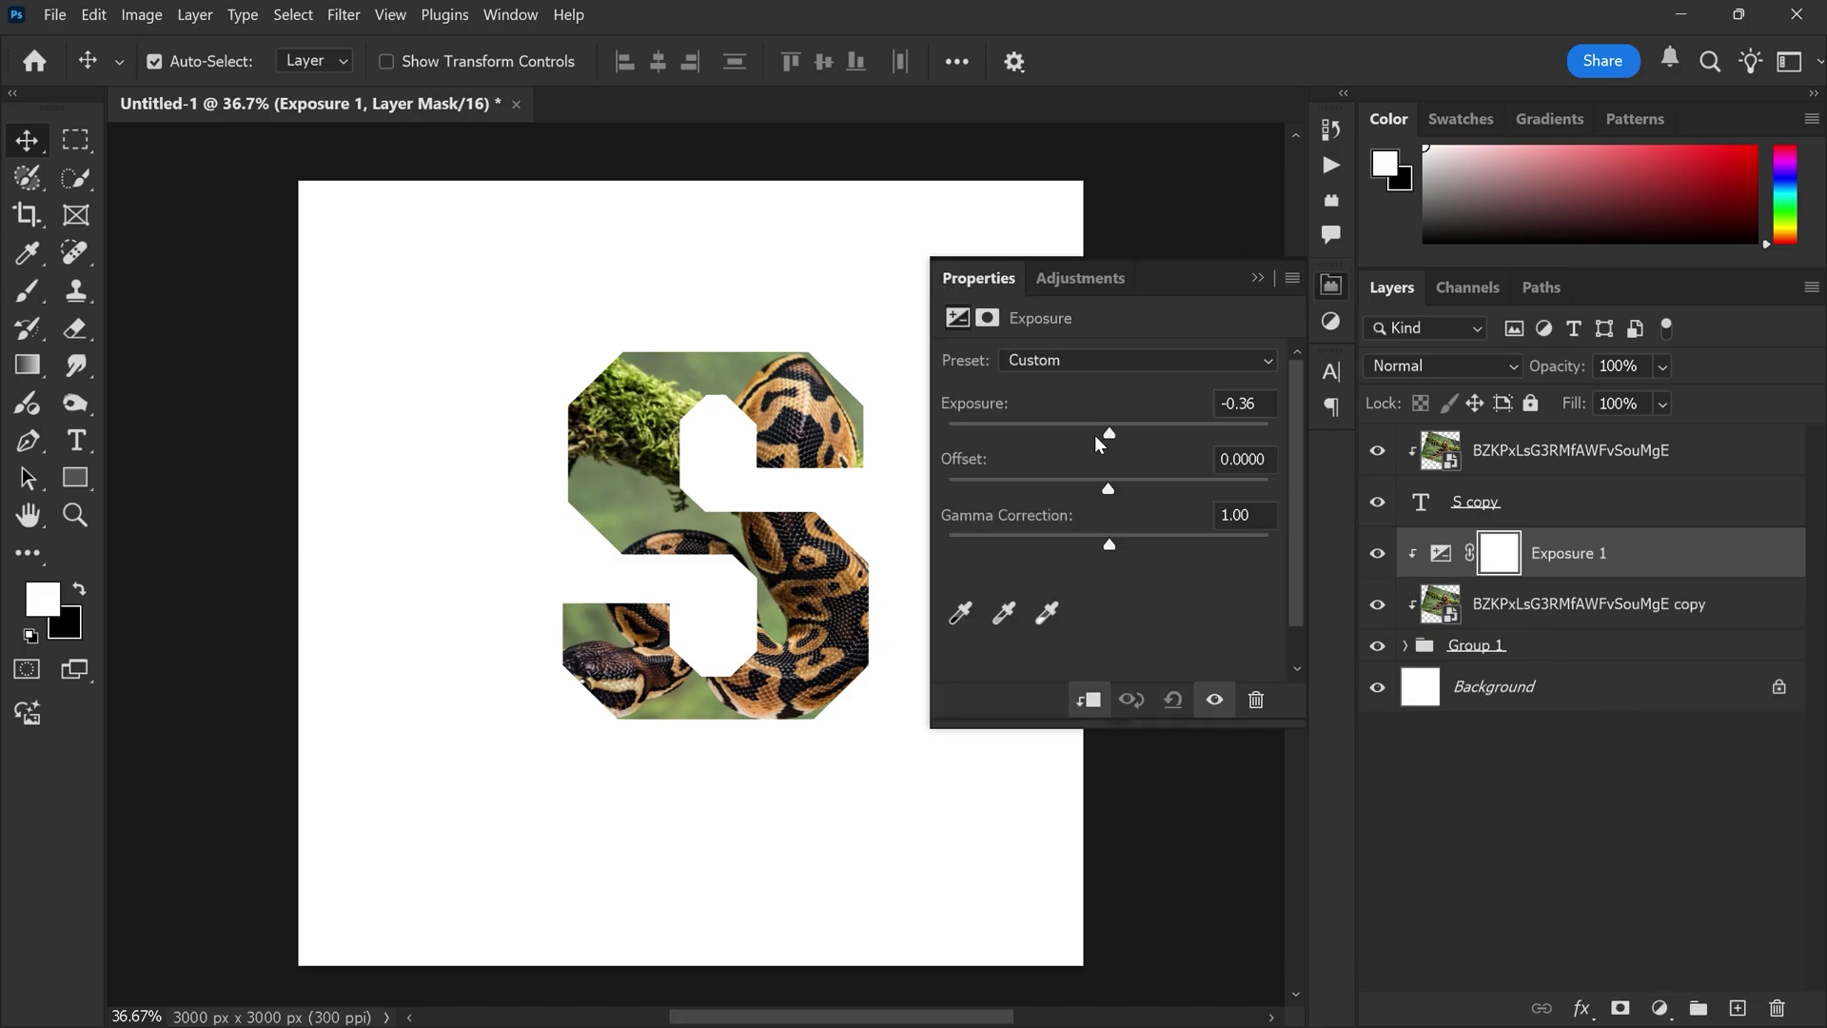
{"action": "left_click_drag", "start_coordinate": [1095, 437], "coordinate": [1031, 462]}
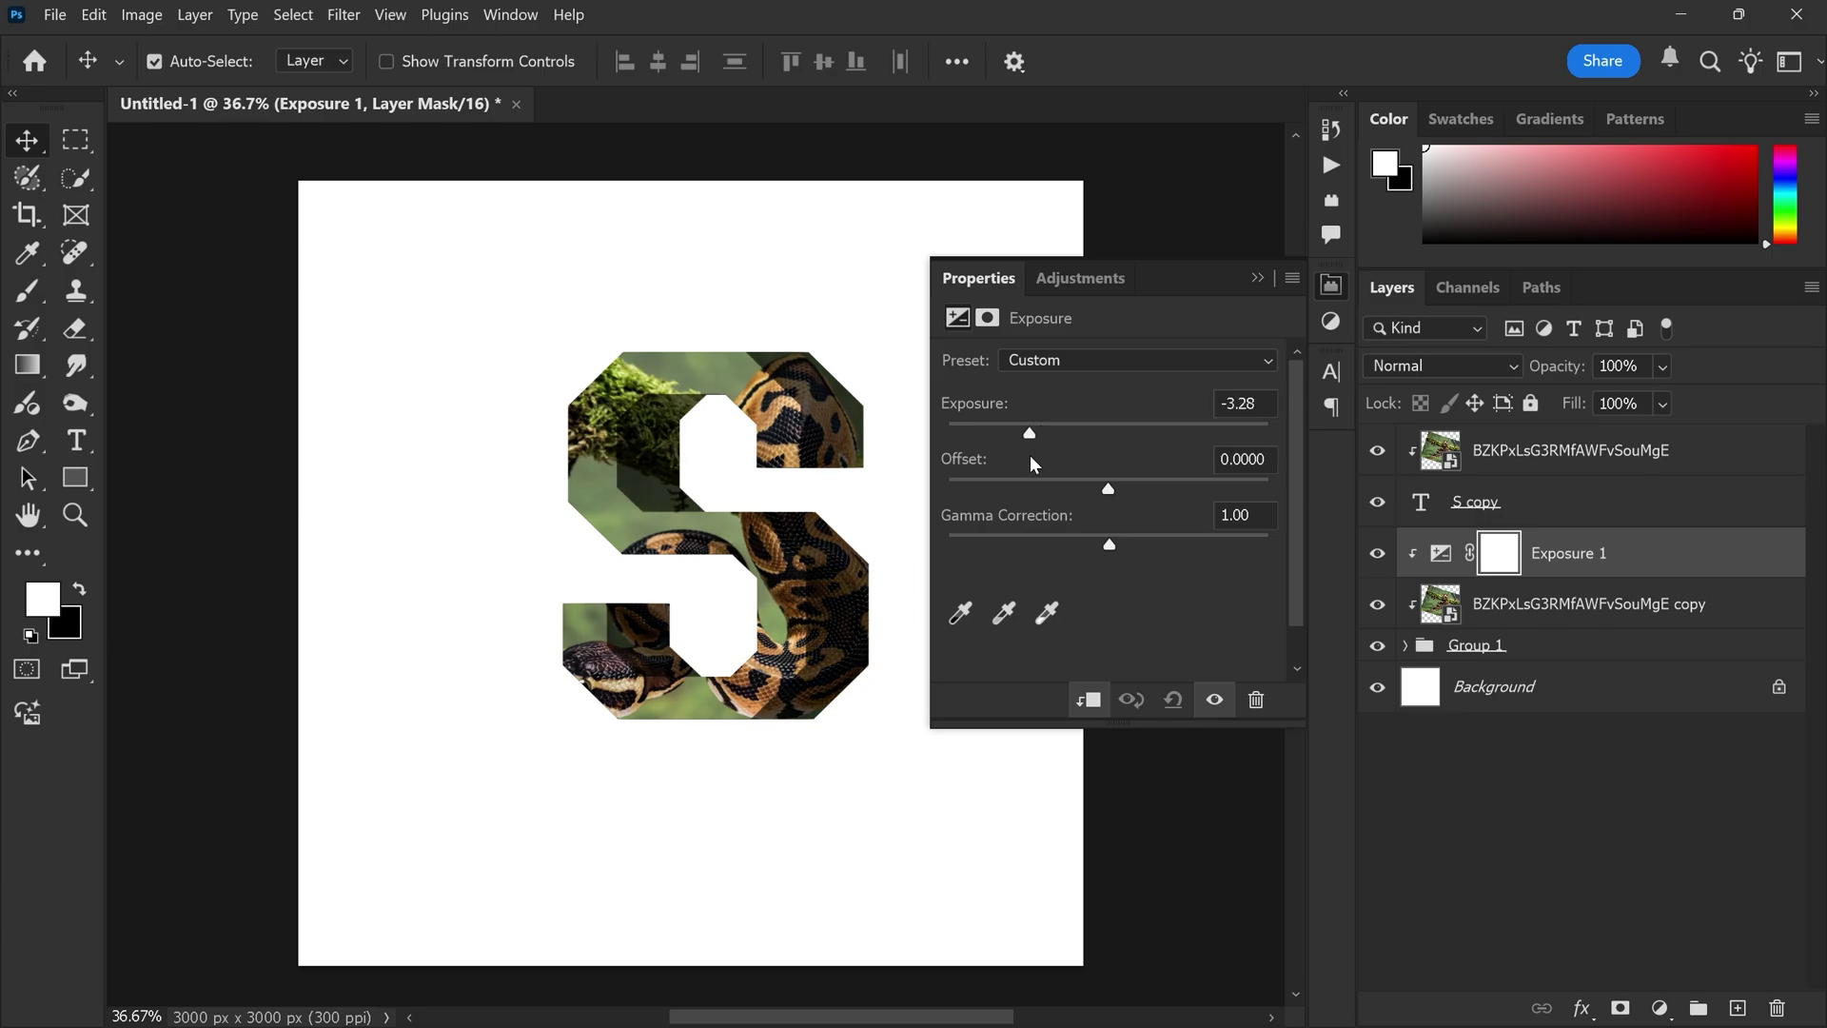
{"action": "left_click", "coordinate": [1332, 284]}
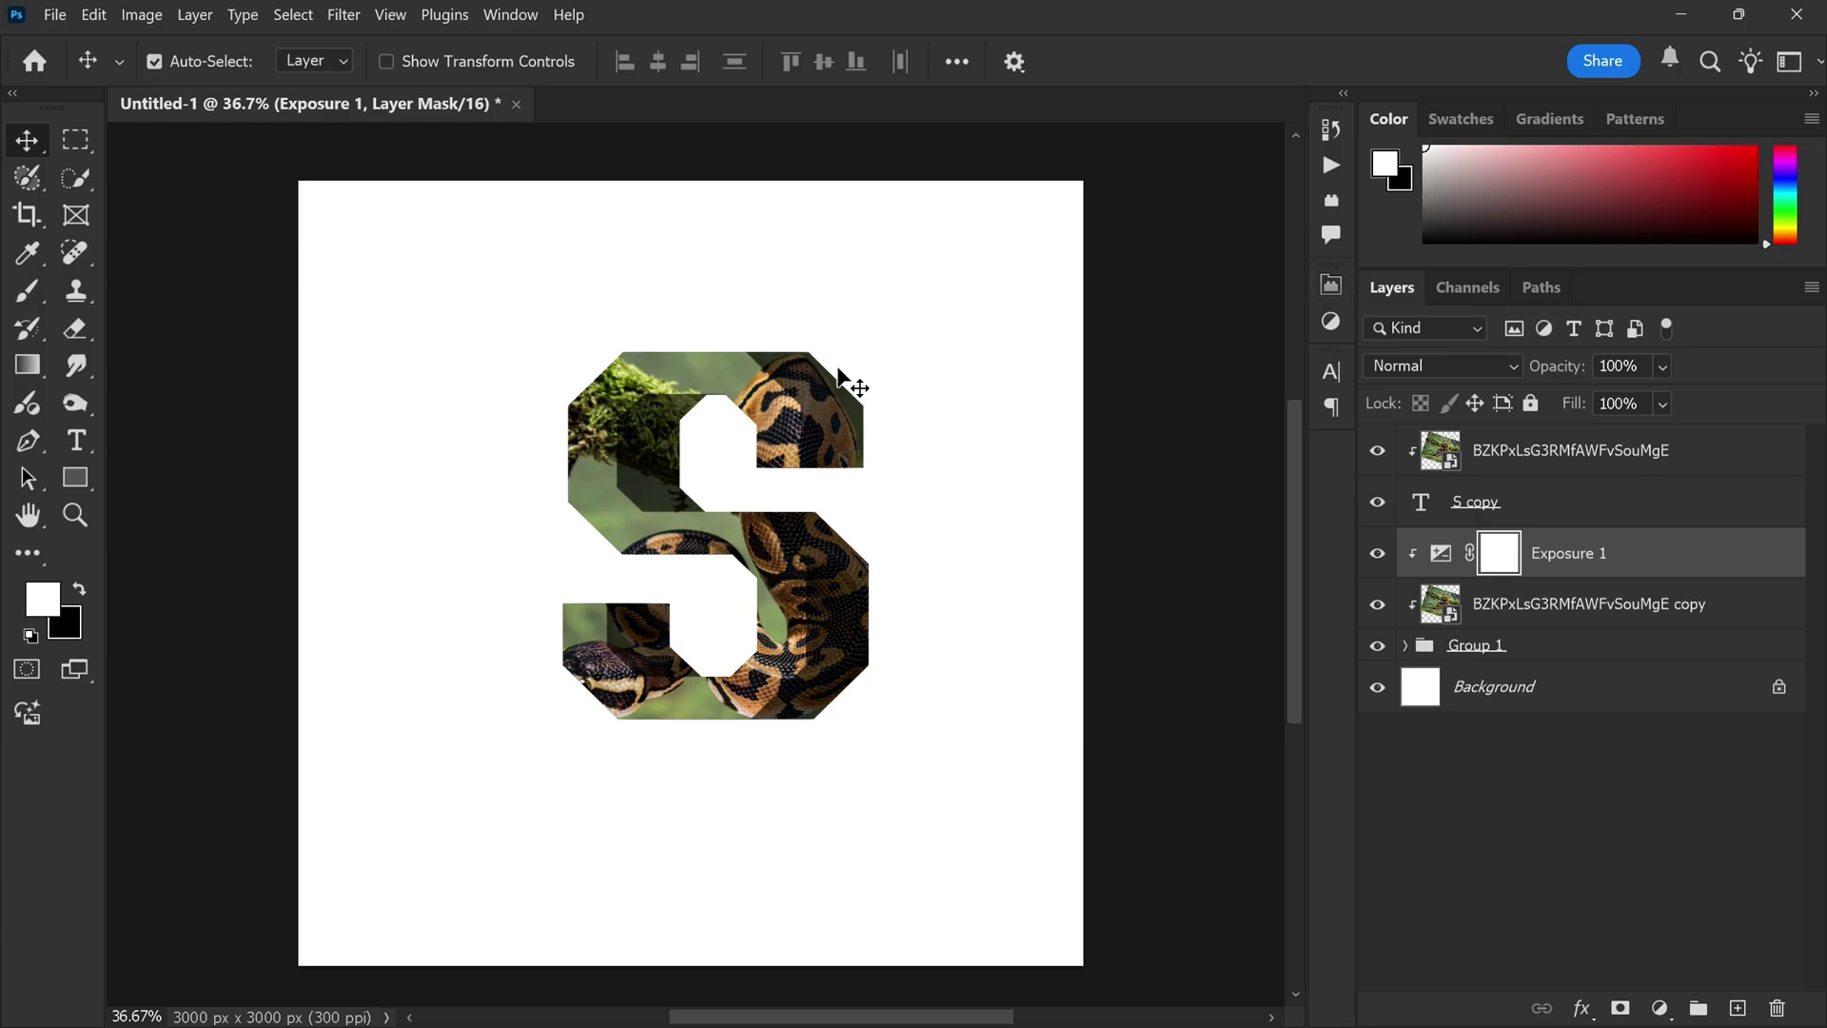
Step: Duplicate the top snake photo unclipped and use Select Subject to select the snake
{"action": "left_click", "coordinate": [1514, 460]}
{"action": "key", "text": "ctrl+g"}
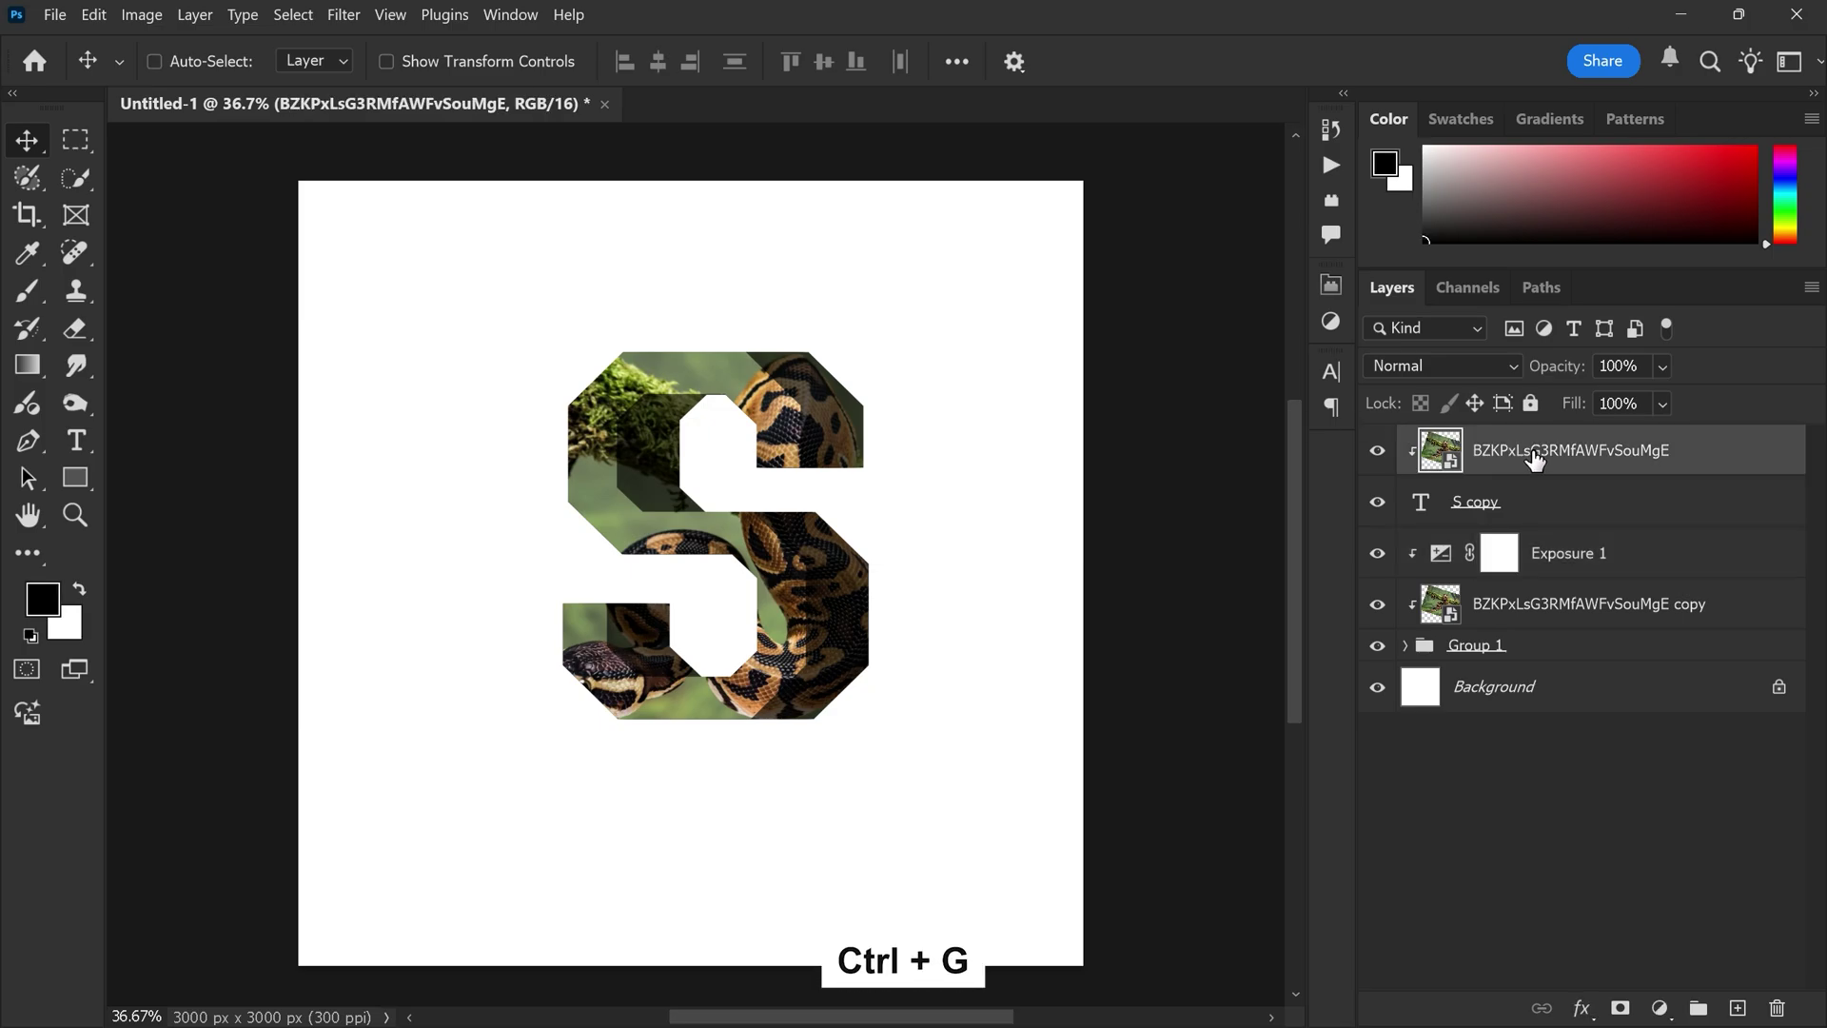
{"action": "key", "text": "ctrl+j"}
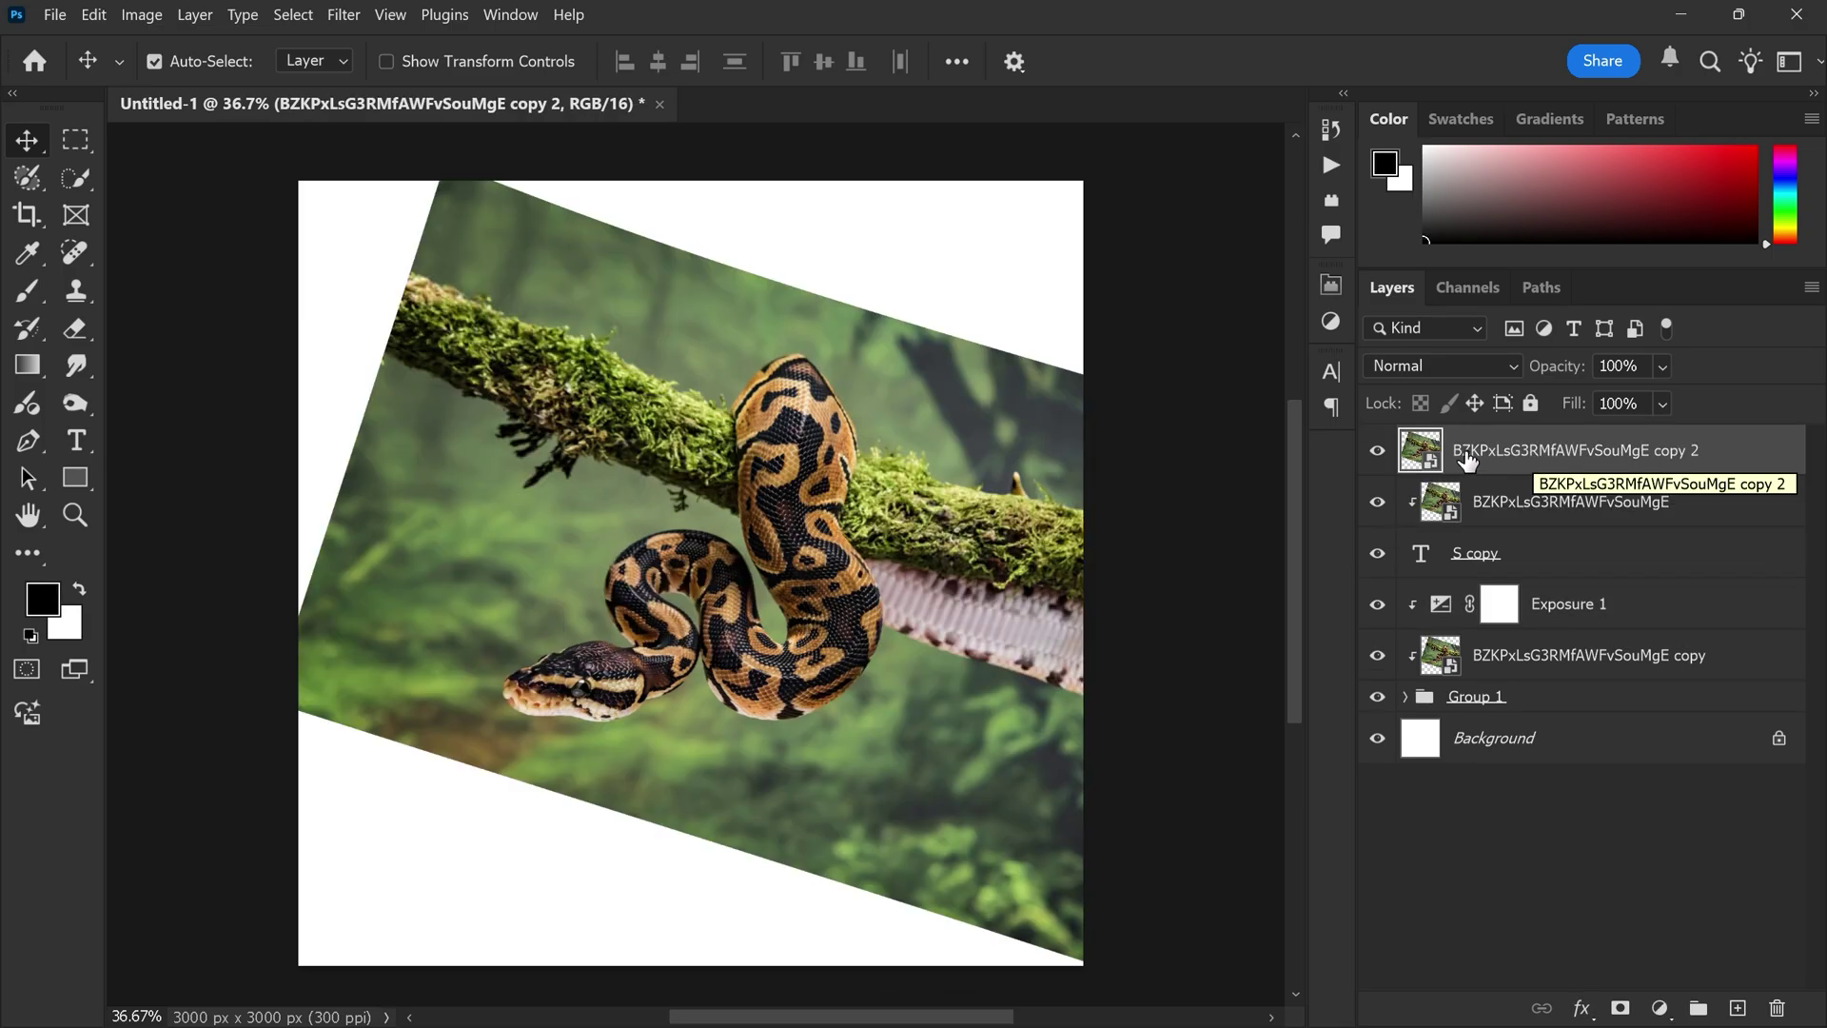
{"action": "left_click", "coordinate": [72, 186]}
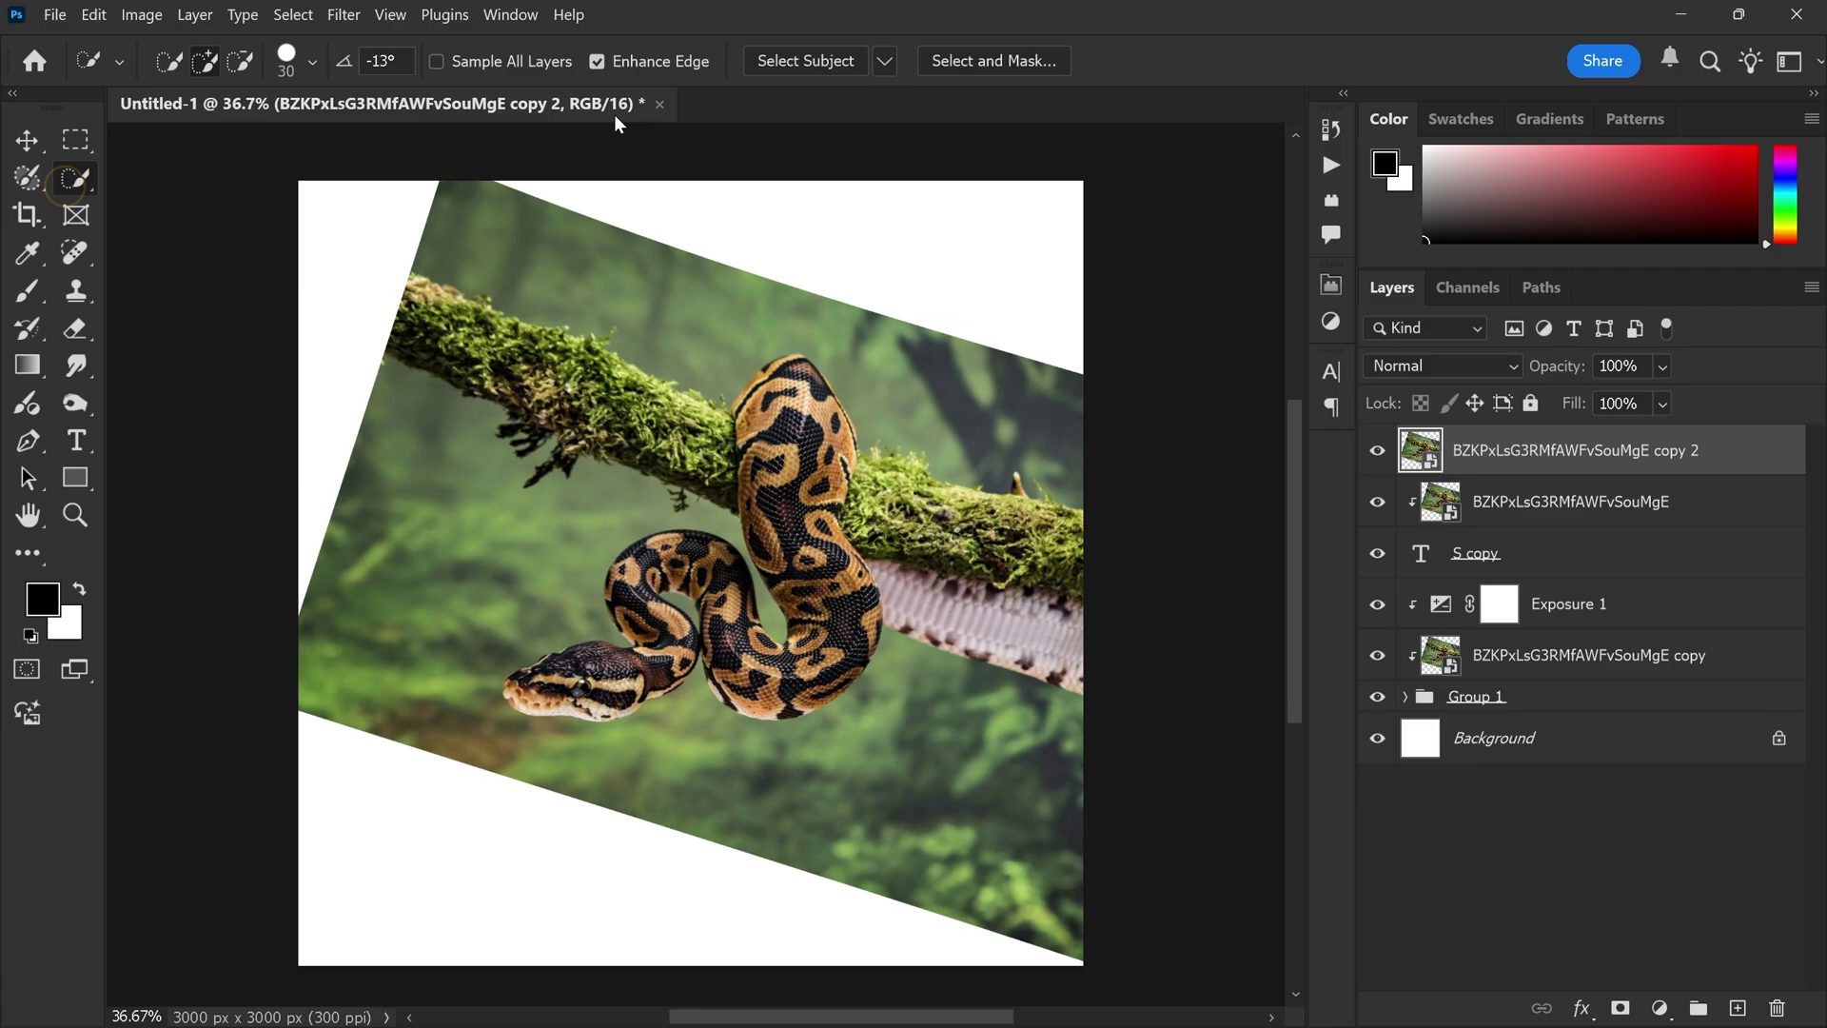
{"action": "left_click", "coordinate": [884, 61]}
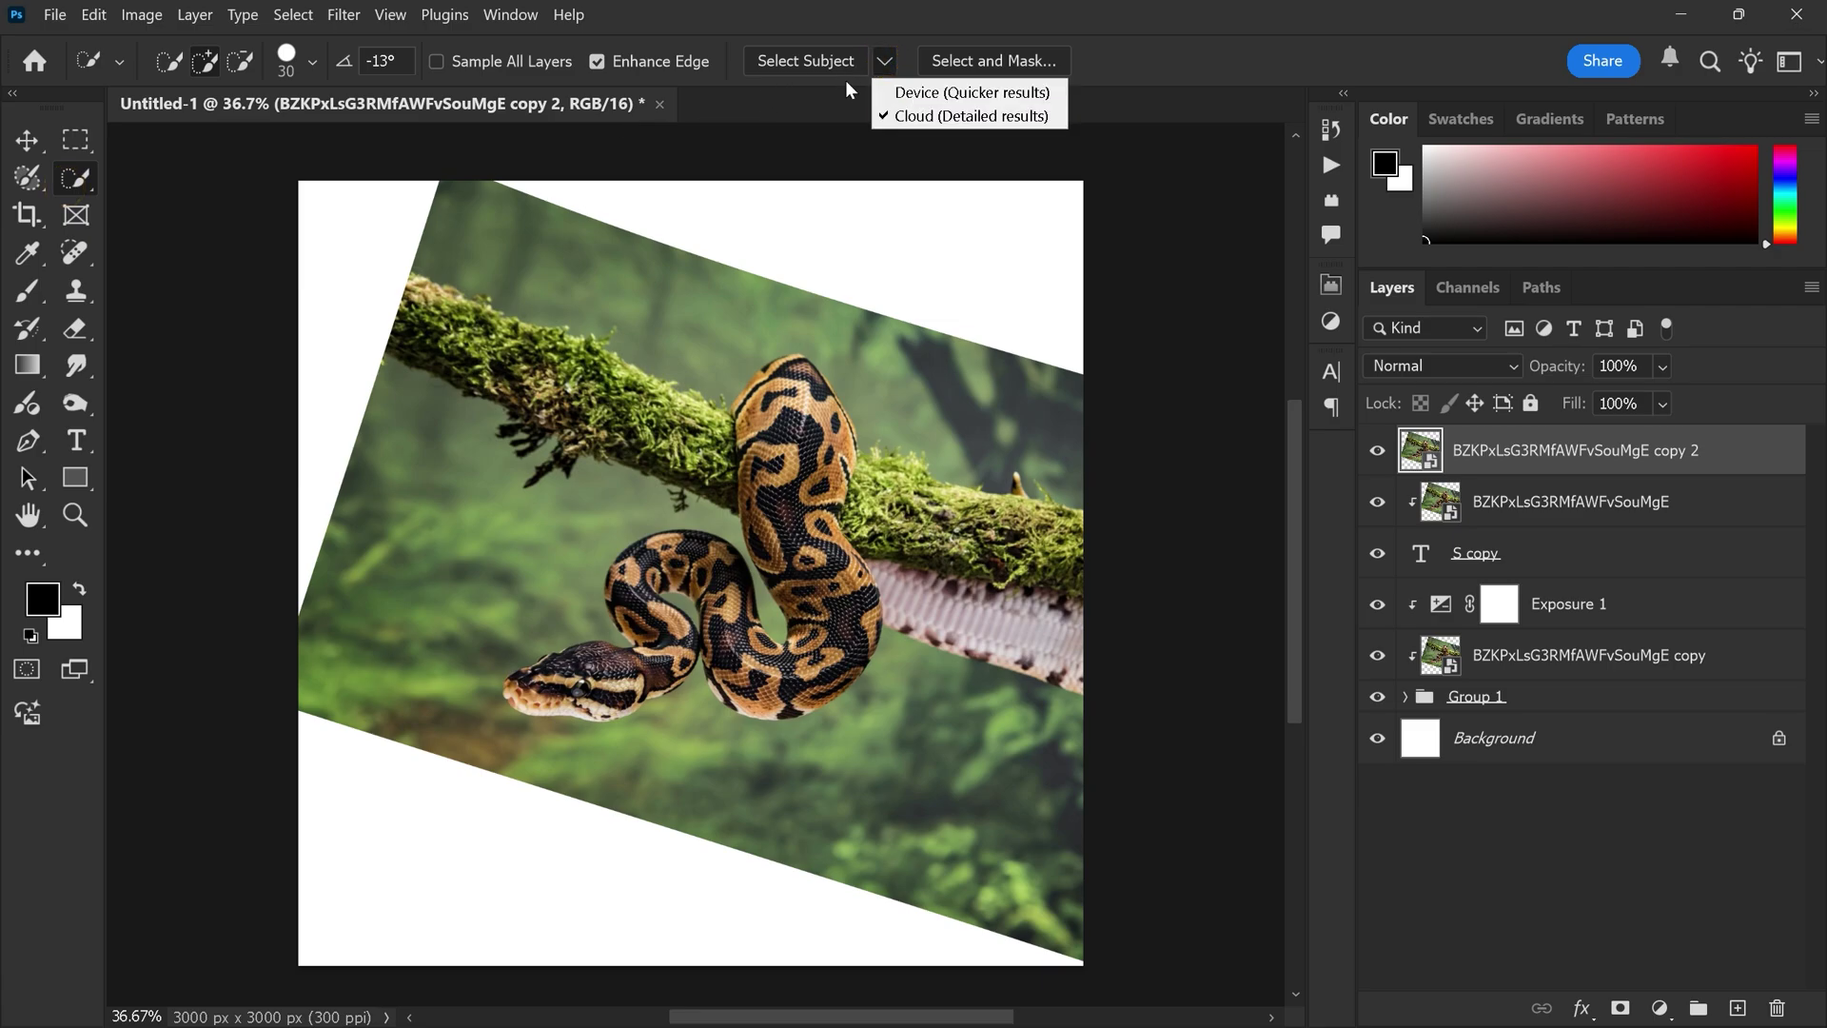
{"action": "left_click", "coordinate": [803, 59]}
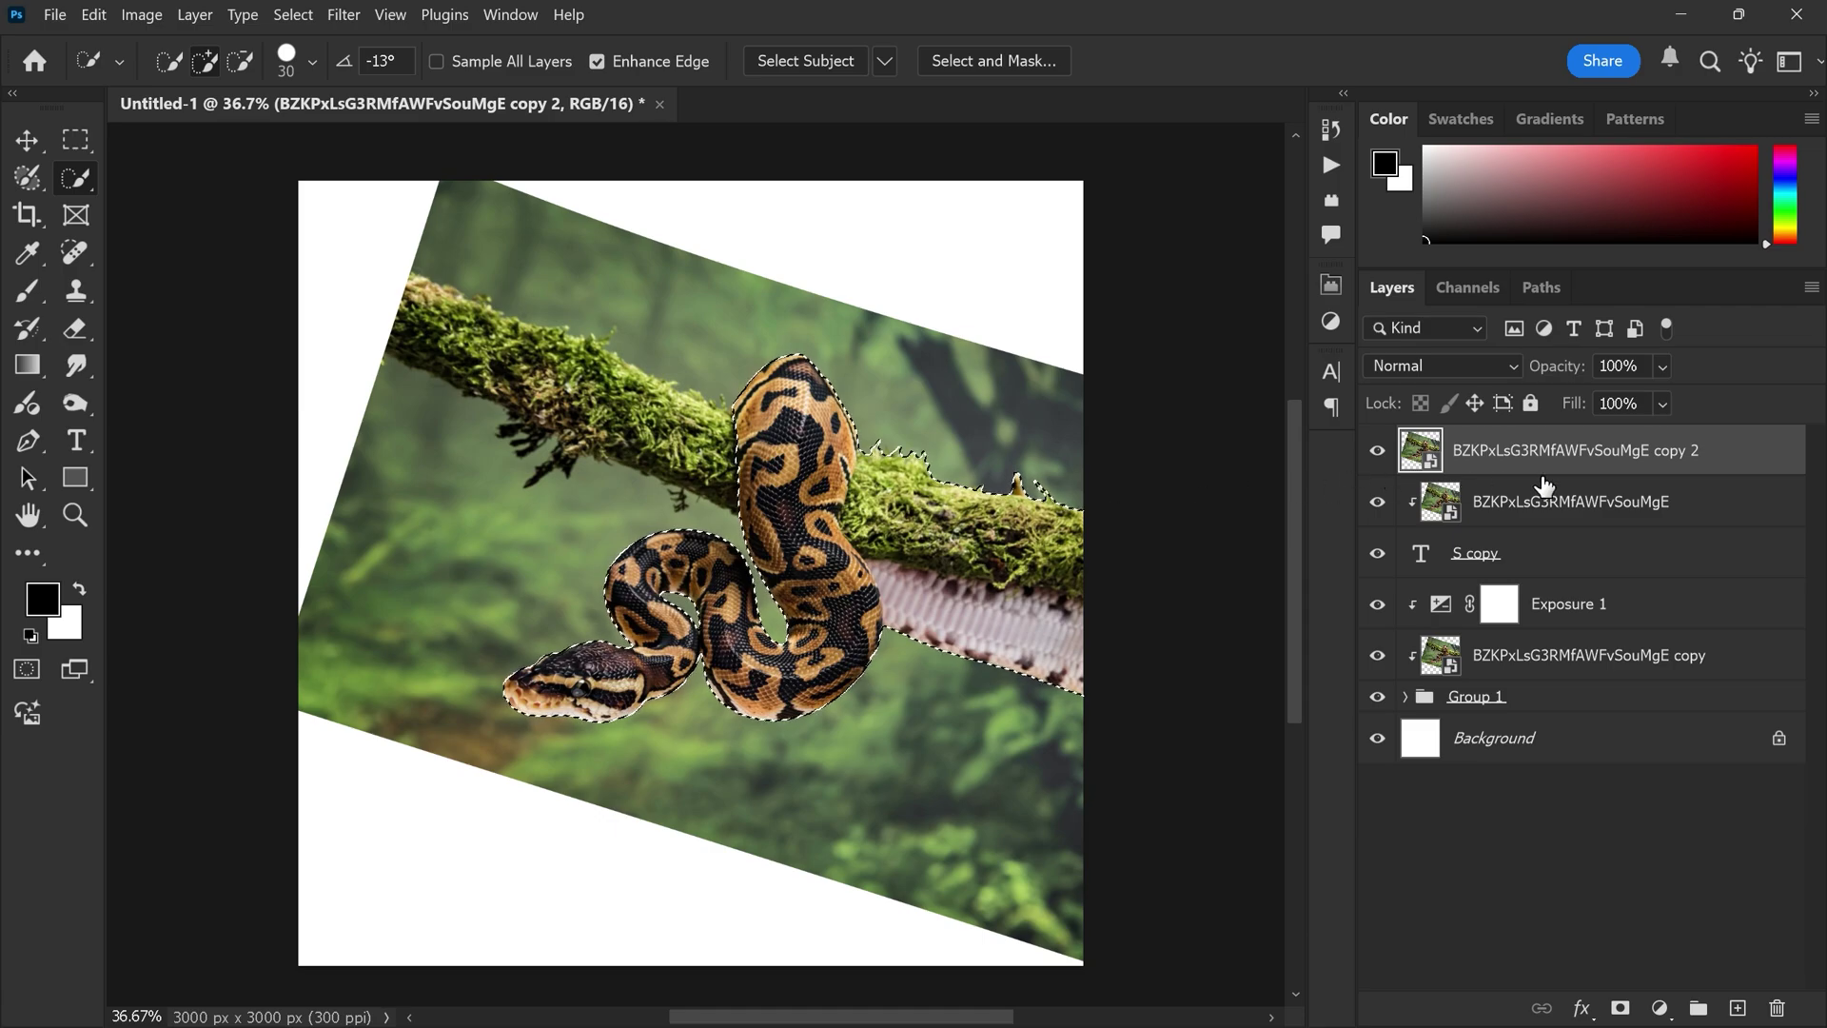
Step: Mask the top snake copy to the selected snake and ready a black 300 px brush
{"action": "left_click", "coordinate": [1619, 1007]}
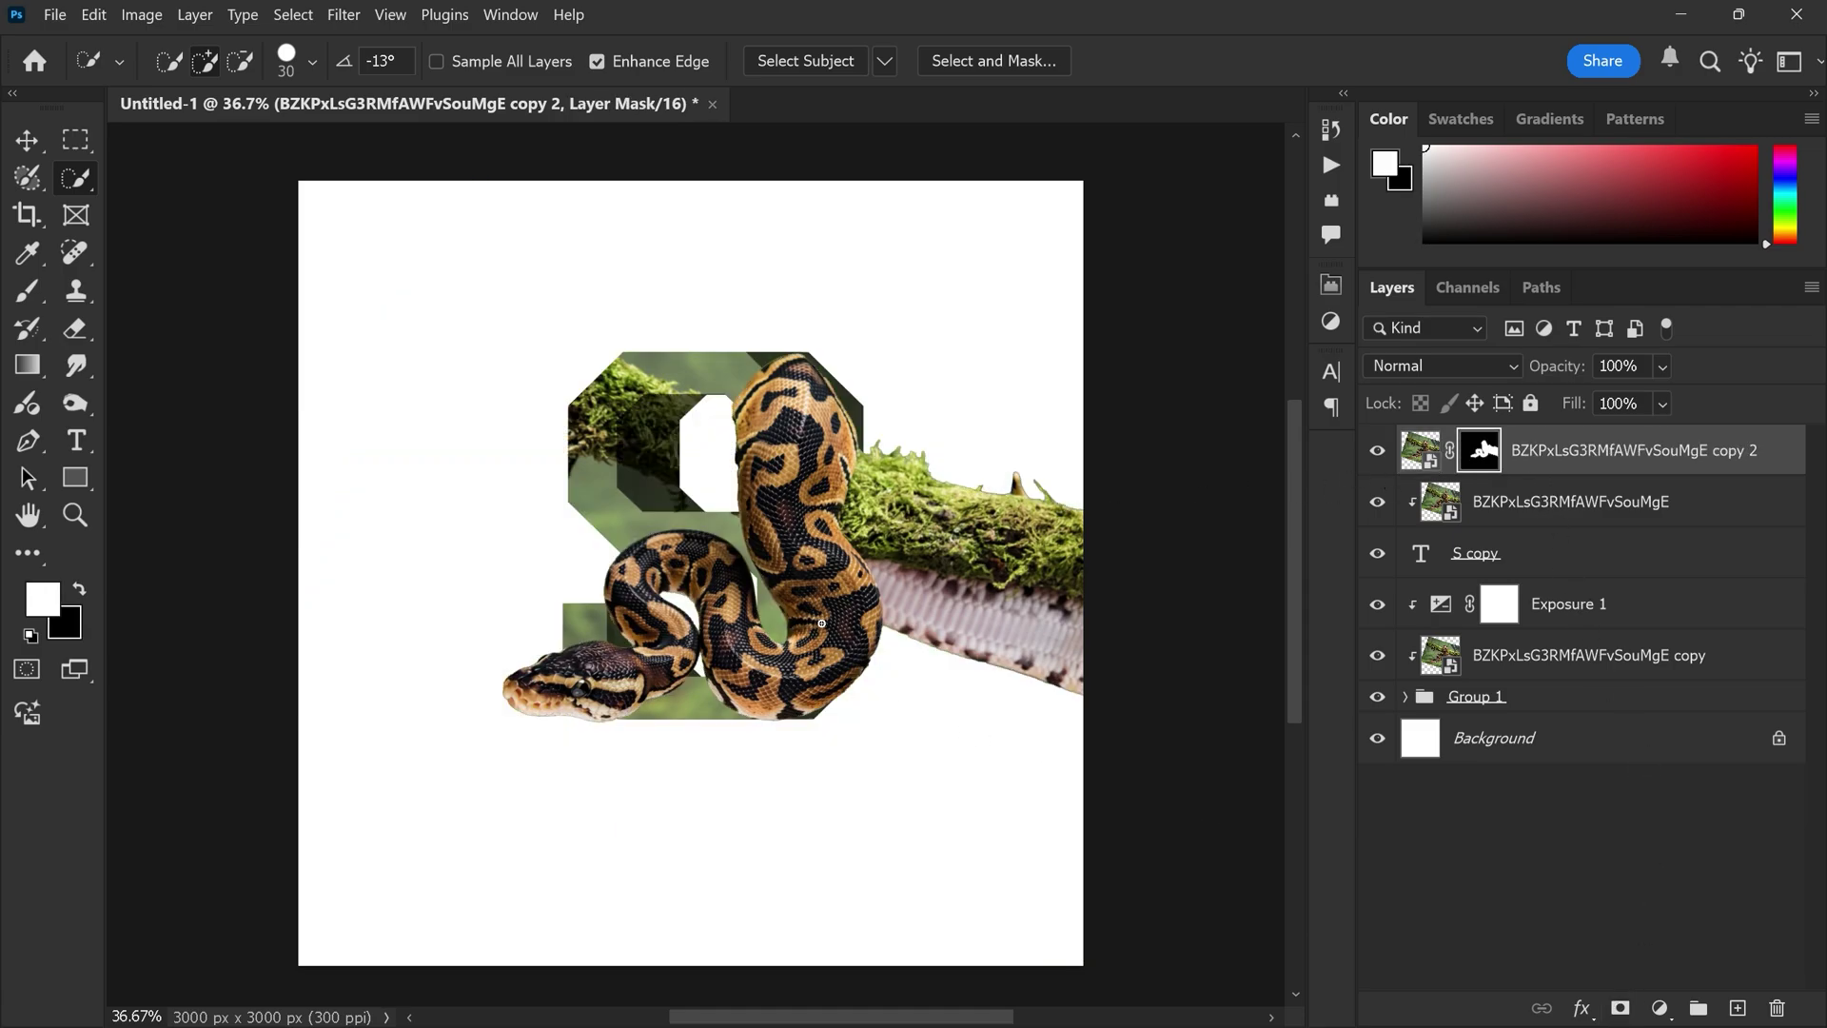
{"action": "scroll", "coordinate": [827, 538], "scroll_direction": "up", "scroll_amount": 3}
{"action": "scroll", "coordinate": [826, 538], "scroll_direction": "down", "scroll_amount": 2}
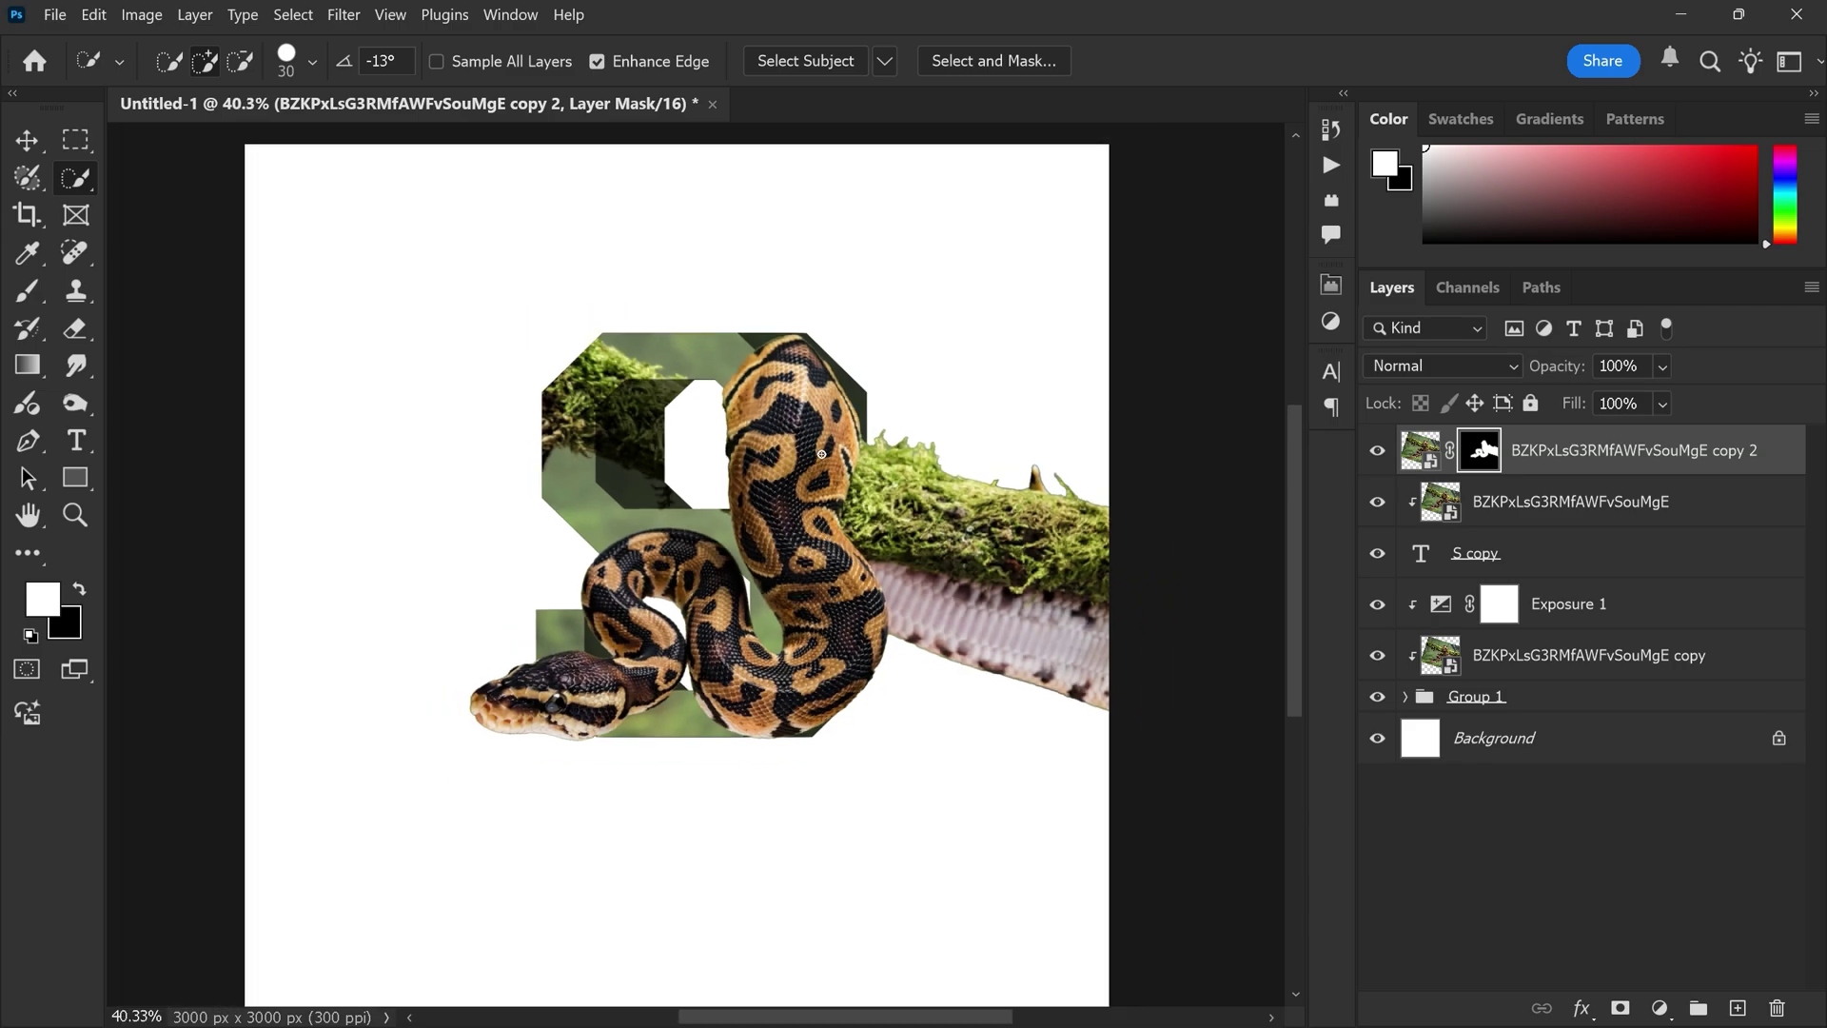
{"action": "right_click", "coordinate": [34, 297]}
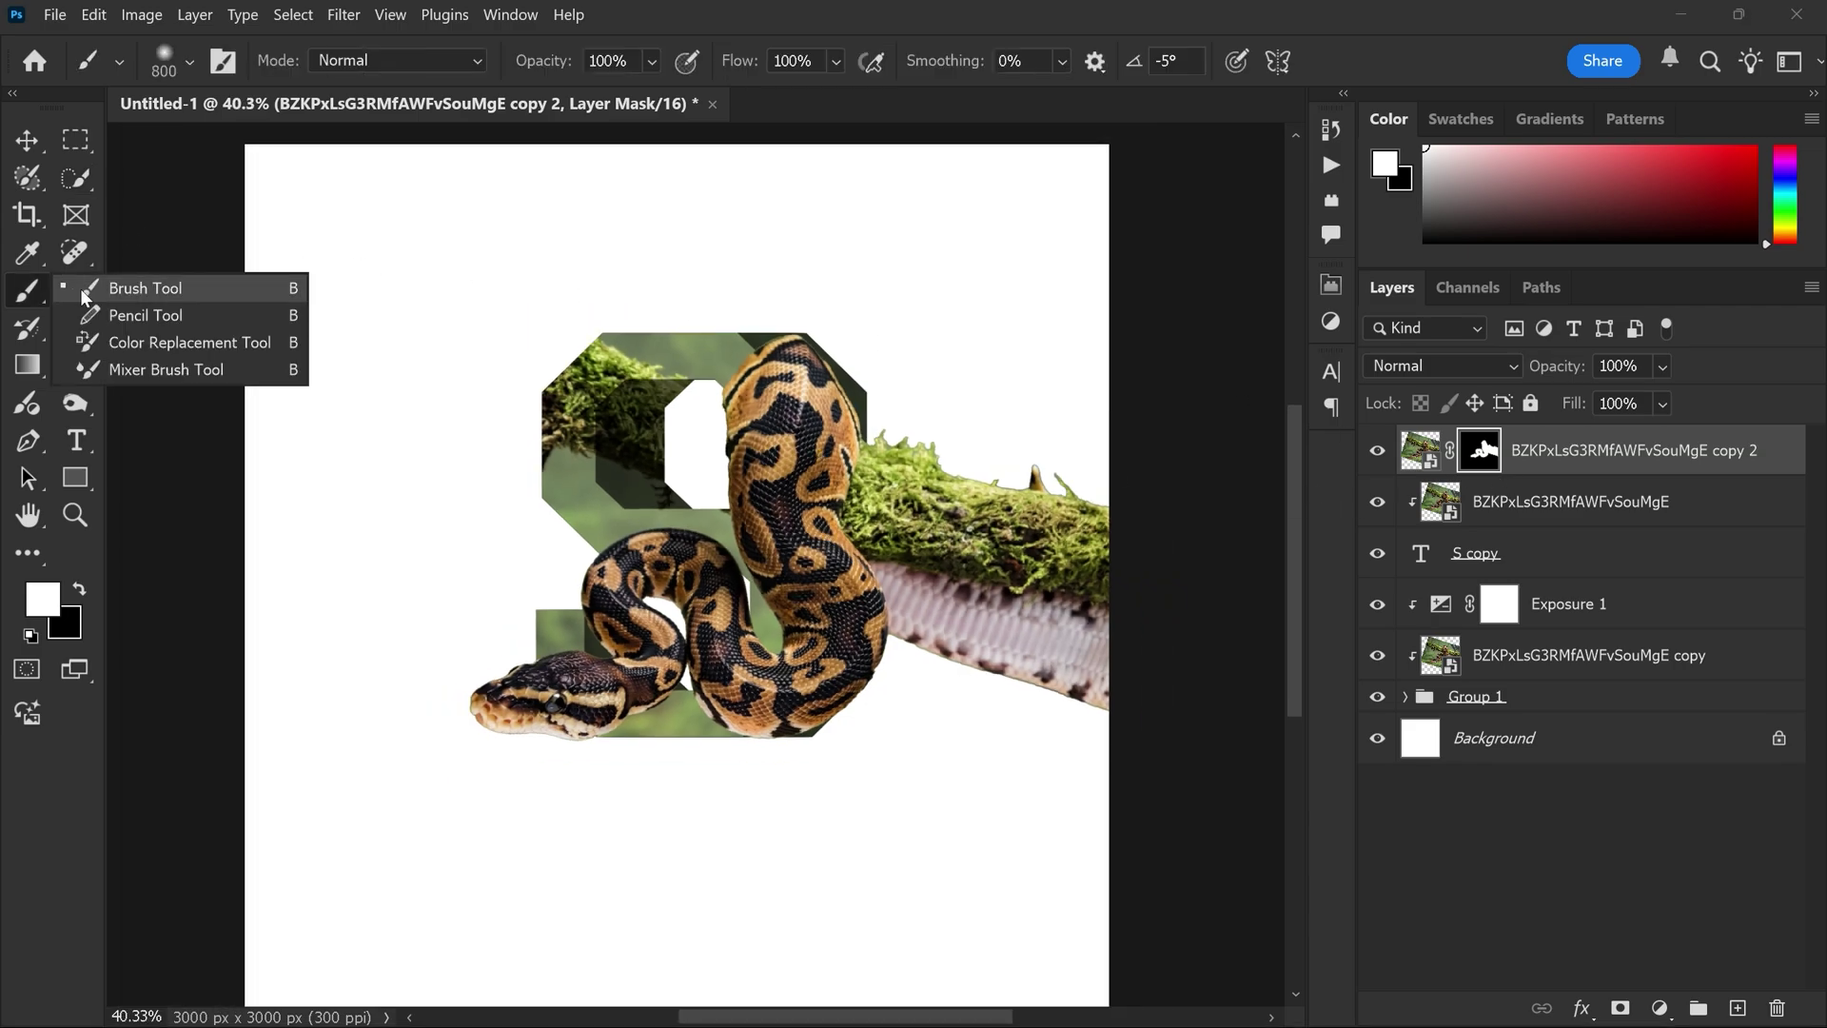
{"action": "left_click", "coordinate": [143, 286]}
{"action": "scroll", "coordinate": [143, 319], "scroll_direction": "up", "scroll_amount": 2}
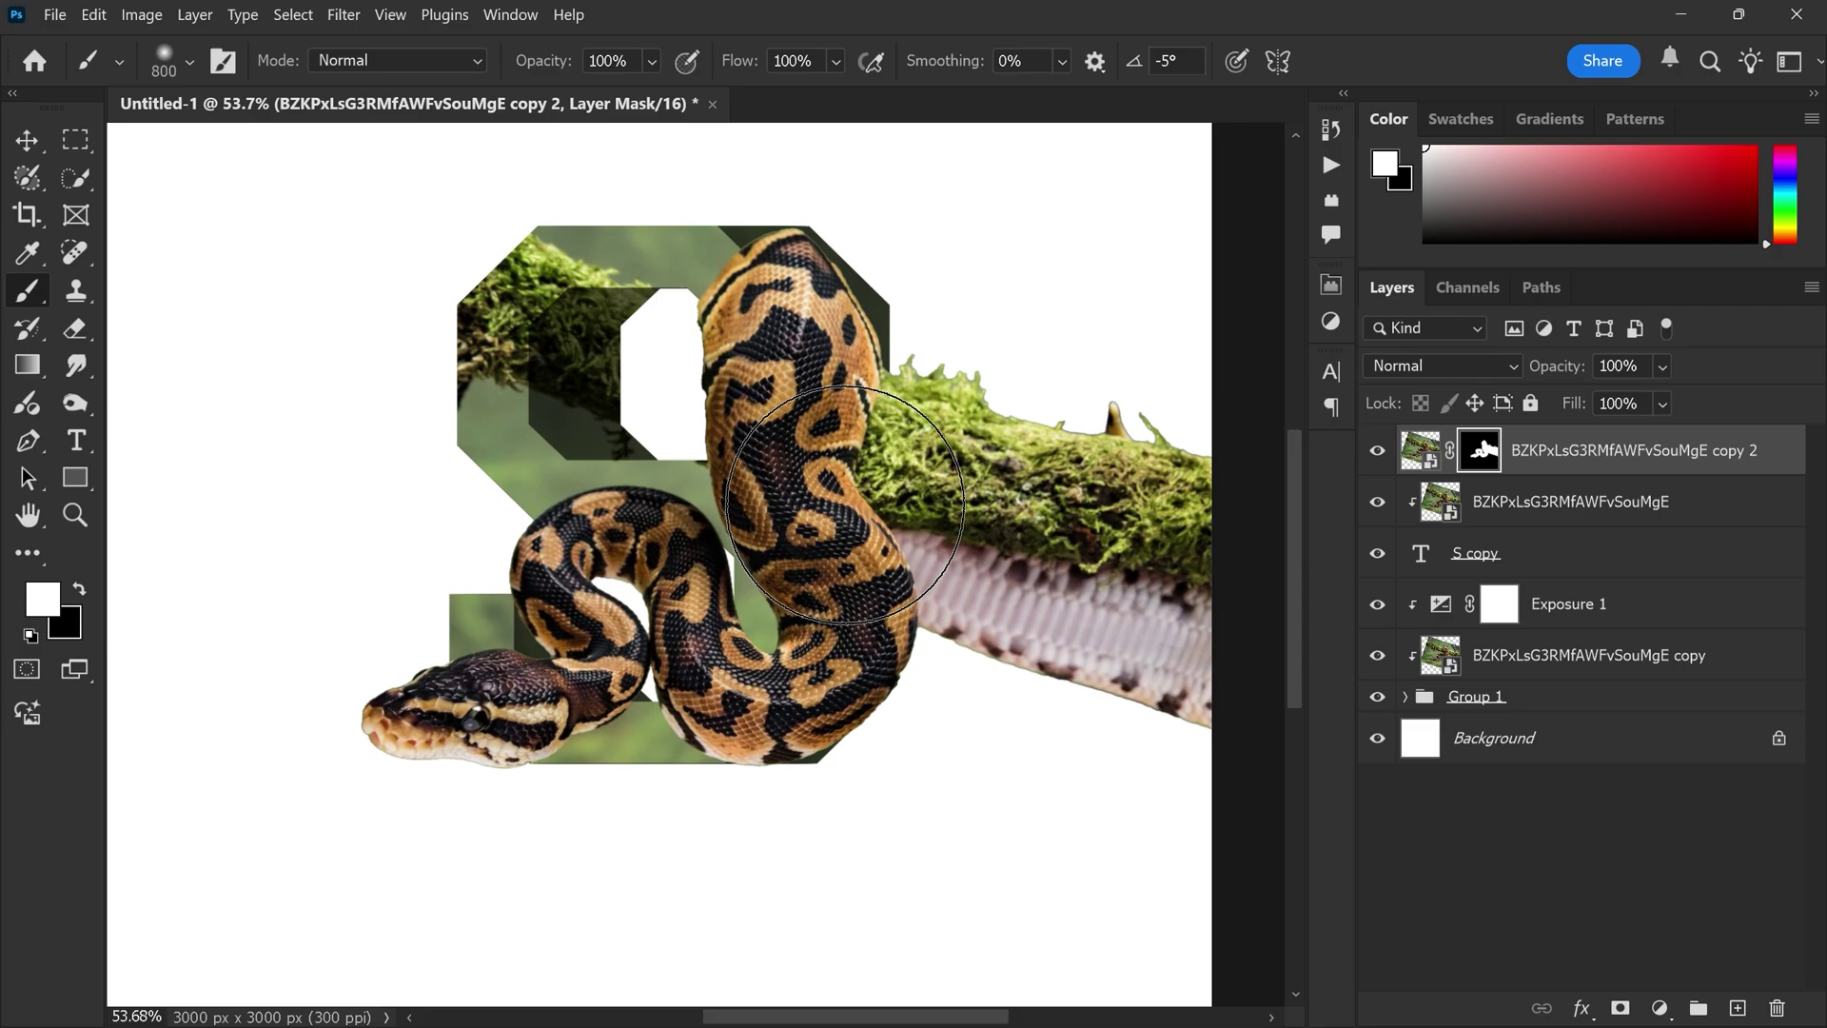
{"action": "key", "text": "bracketleft"}
{"action": "key", "text": "bracketleft"}
{"action": "key", "text": "bracketleft"}
{"action": "left_click", "coordinate": [83, 586]}
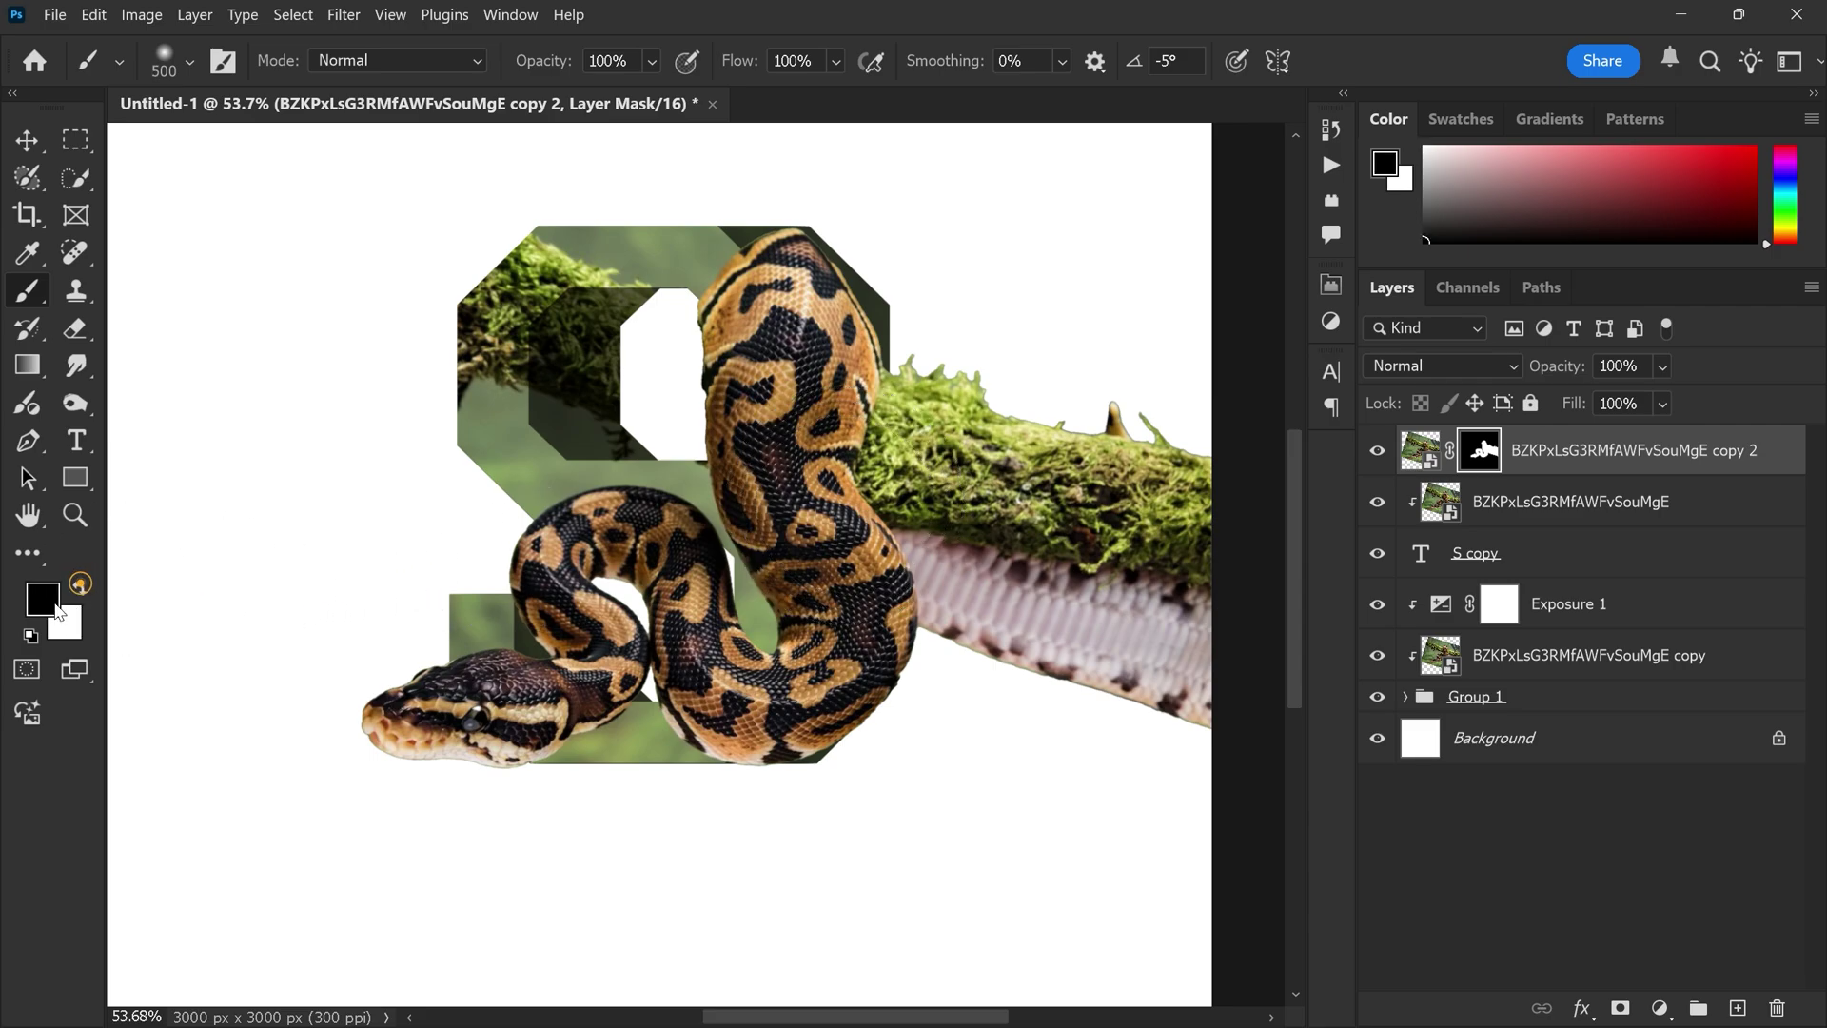
{"action": "key", "text": "bracketleft"}
{"action": "key", "text": "bracketleft"}
Step: Paint black on the mask to hide the snake's upper body and tail
{"action": "mouse_move", "coordinate": [818, 419]}
{"action": "left_mouse_down"}
{"action": "mouse_move", "coordinate": [701, 341]}
{"action": "mouse_move", "coordinate": [1087, 515]}
{"action": "mouse_move", "coordinate": [1182, 701]}
{"action": "mouse_move", "coordinate": [1011, 502]}
{"action": "left_mouse_up"}
{"action": "scroll", "coordinate": [1011, 501], "scroll_direction": "up", "scroll_amount": 2}
{"action": "key", "text": "bracketleft"}
{"action": "key", "text": "bracketleft"}
{"action": "left_click_drag", "start_coordinate": [811, 631], "coordinate": [857, 656]}
{"action": "scroll", "coordinate": [796, 362], "scroll_direction": "down", "scroll_amount": 3}
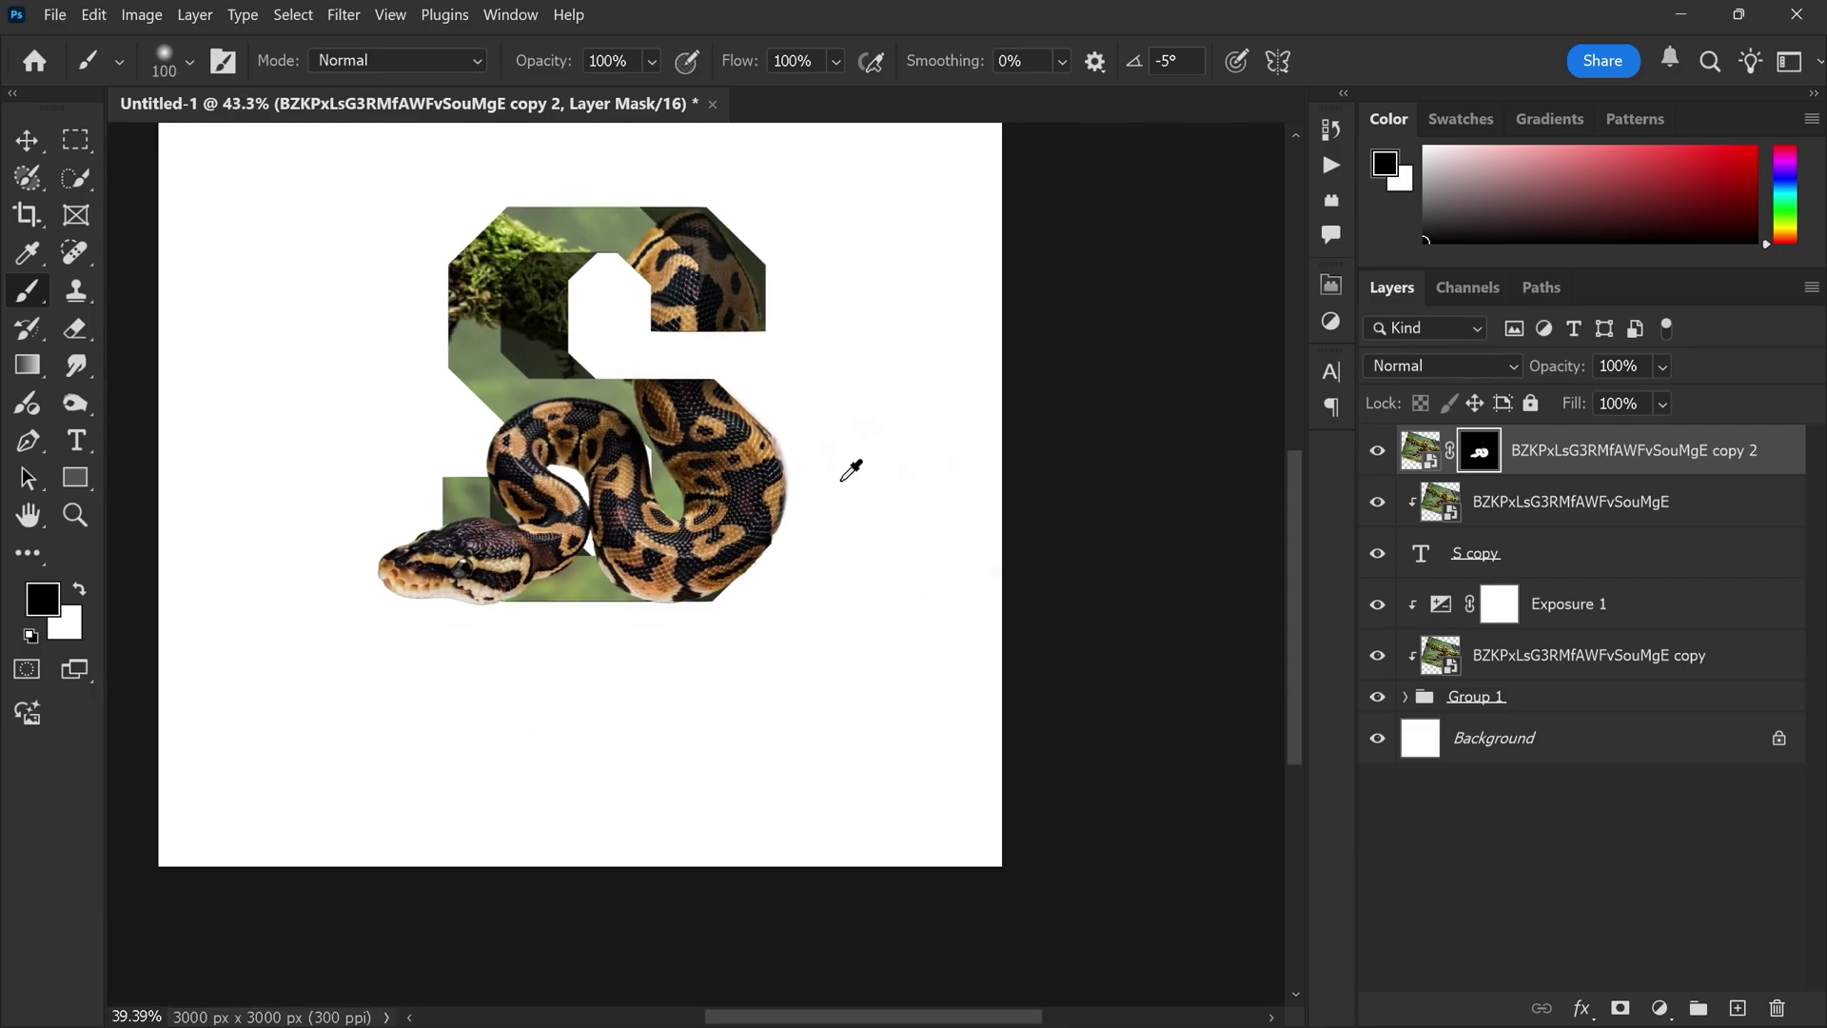
{"action": "scroll", "coordinate": [848, 466], "scroll_direction": "up", "scroll_amount": 4}
{"action": "scroll", "coordinate": [859, 453], "scroll_direction": "down", "scroll_amount": 2}
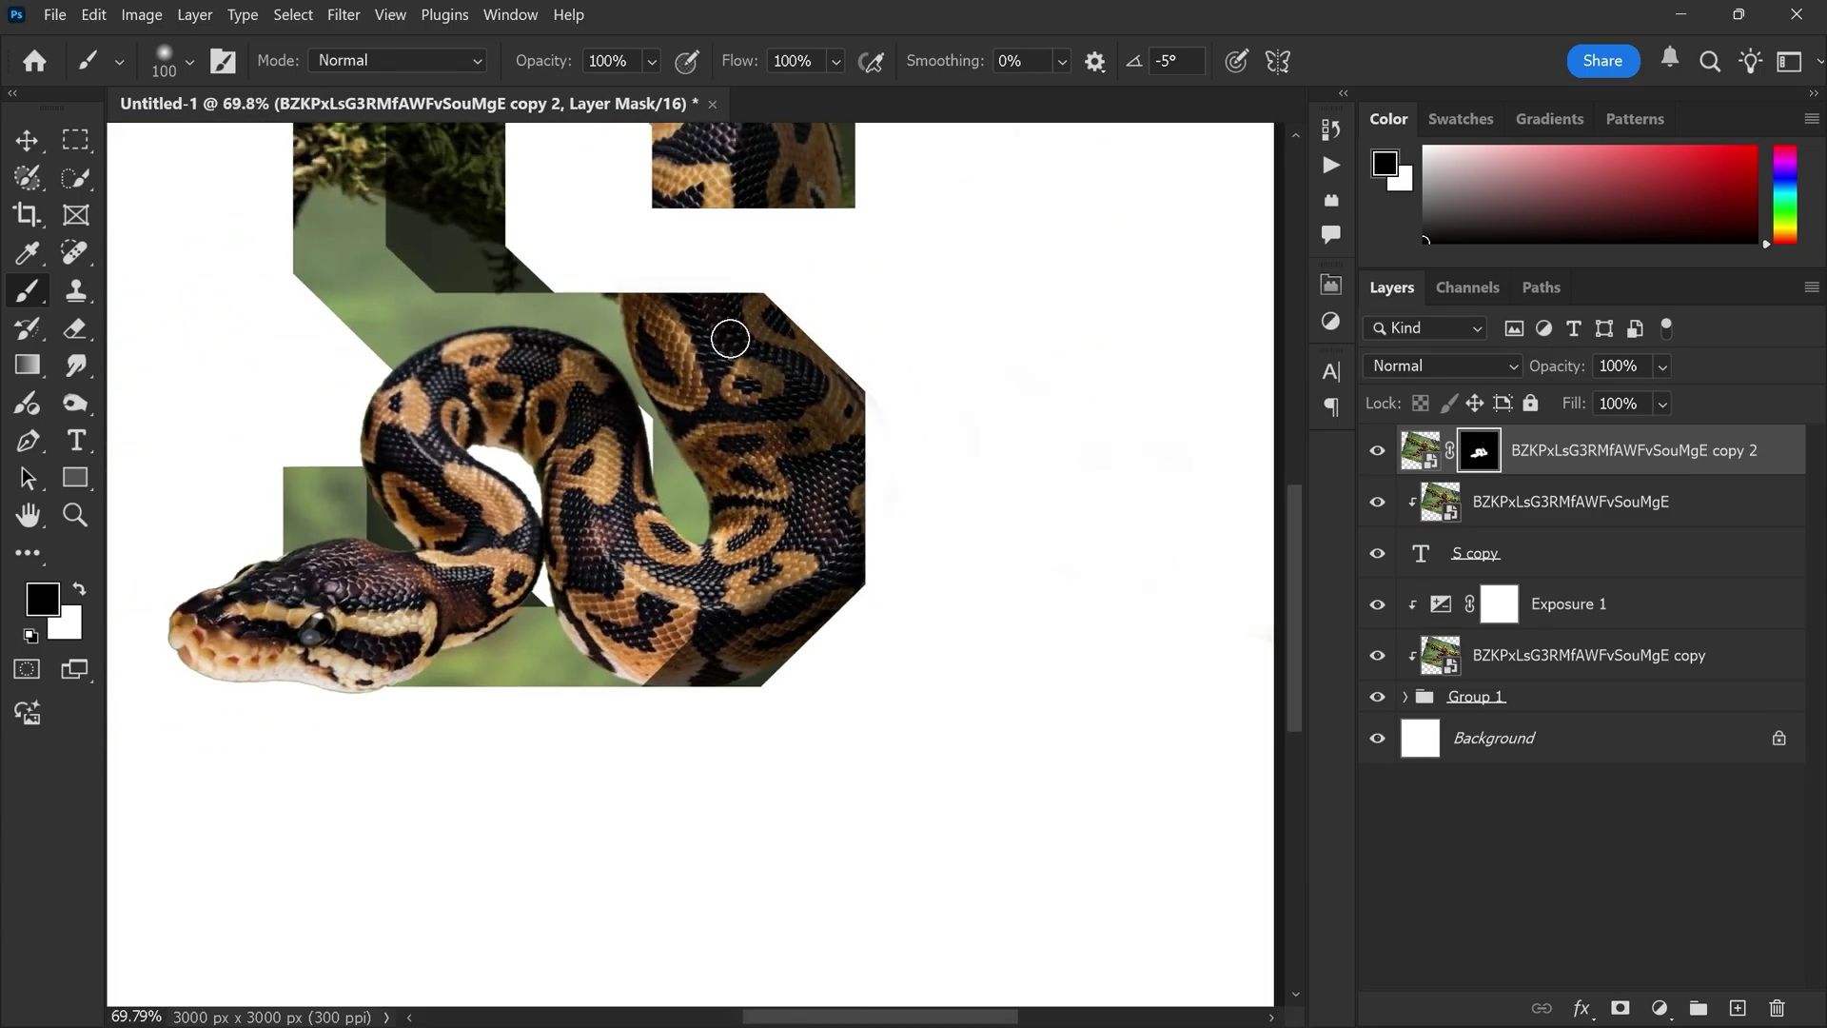
{"action": "key", "text": "bracketright"}
{"action": "key", "text": "bracketright"}
{"action": "key", "text": "bracketright"}
{"action": "scroll", "coordinate": [704, 301], "scroll_direction": "down", "scroll_amount": 1}
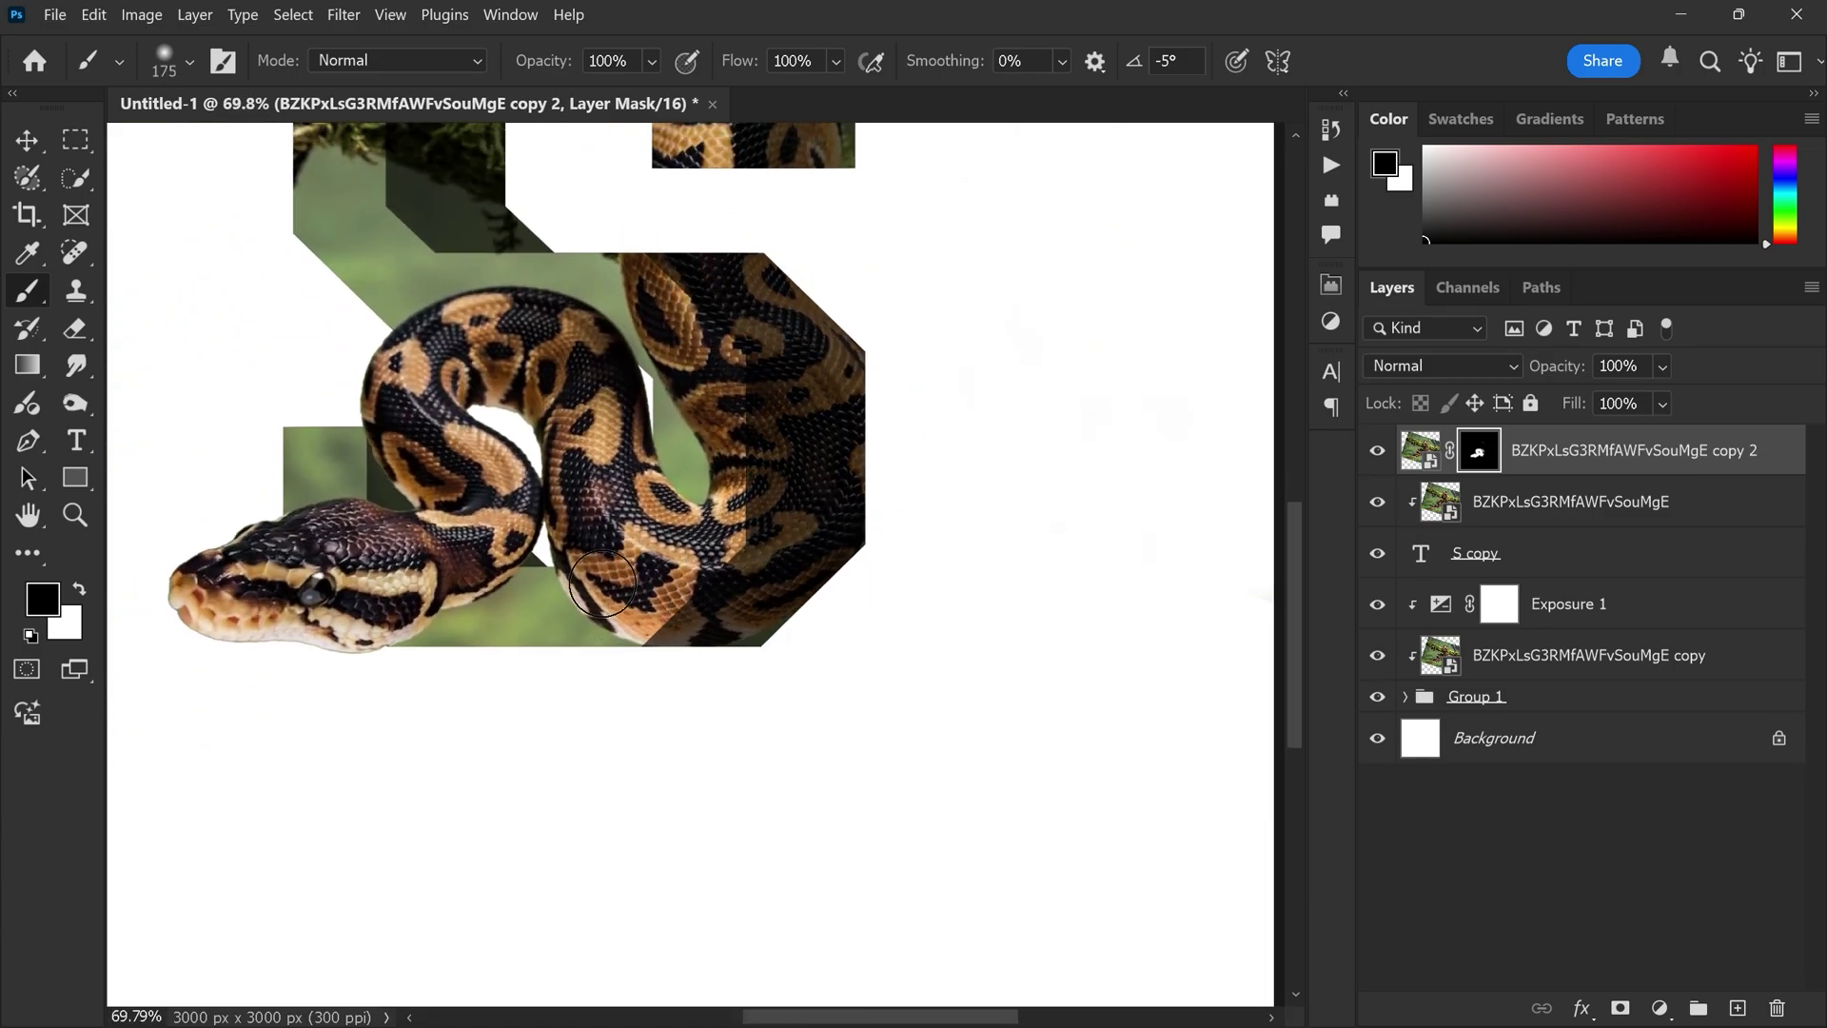
{"action": "scroll", "coordinate": [704, 301], "scroll_direction": "down", "scroll_amount": 2}
{"action": "key", "text": "v"}
{"action": "scroll", "coordinate": [638, 473], "scroll_direction": "up", "scroll_amount": 2}
{"action": "scroll", "coordinate": [637, 473], "scroll_direction": "down", "scroll_amount": 1}
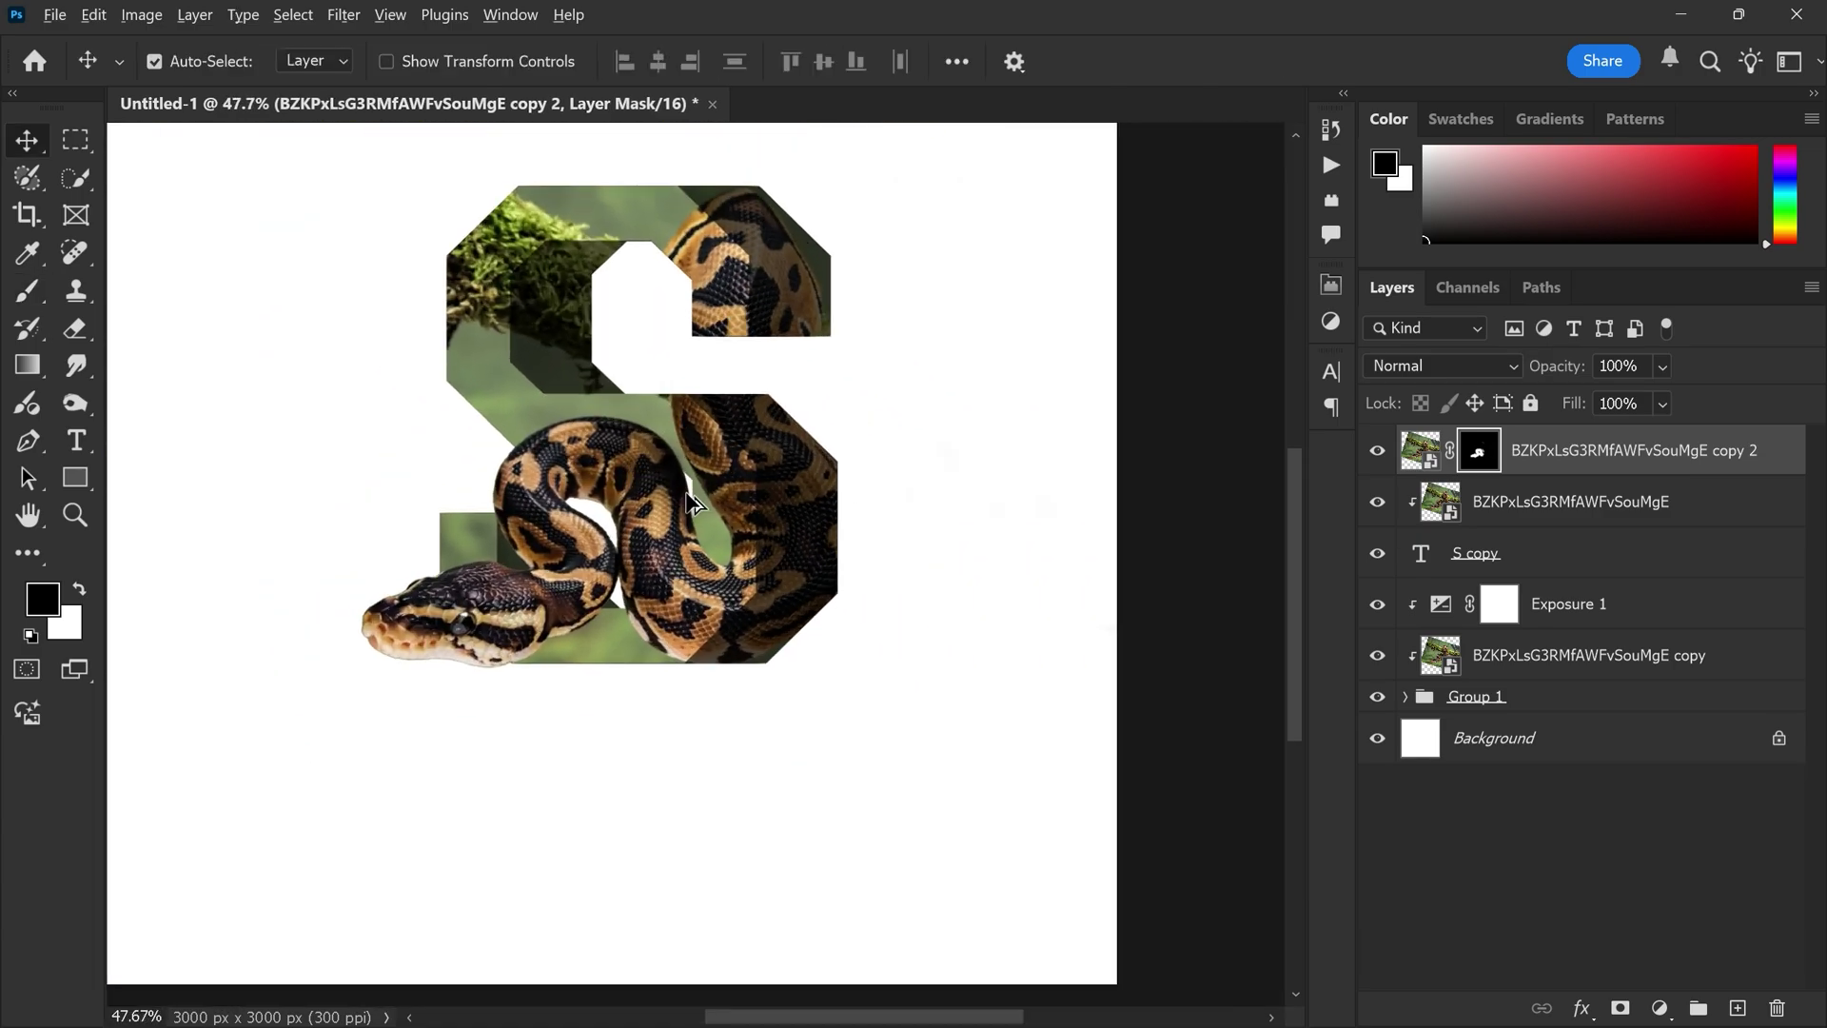
{"action": "scroll", "coordinate": [692, 502], "scroll_direction": "down", "scroll_amount": 1}
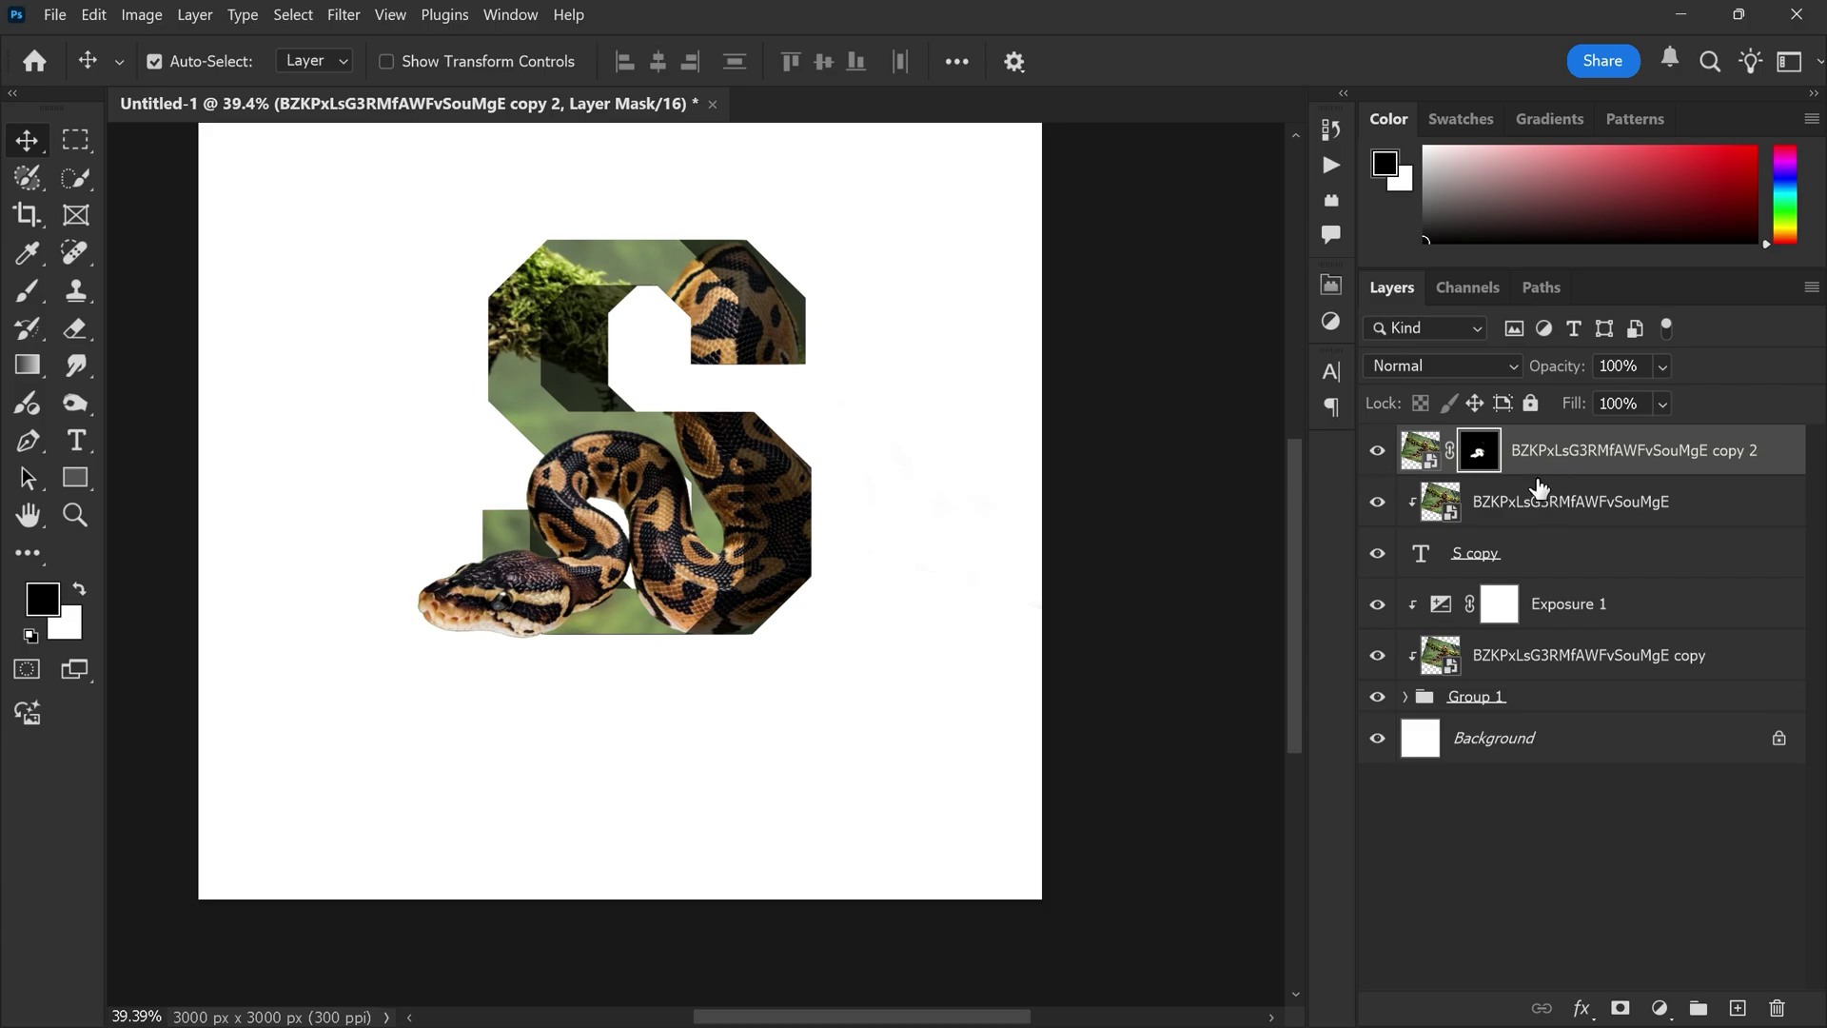
Step: Group all the S artwork layers, down to Group 1, into one group
{"action": "left_click", "coordinate": [1542, 699], "text": "shift"}
{"action": "key", "text": "ctrl+j"}
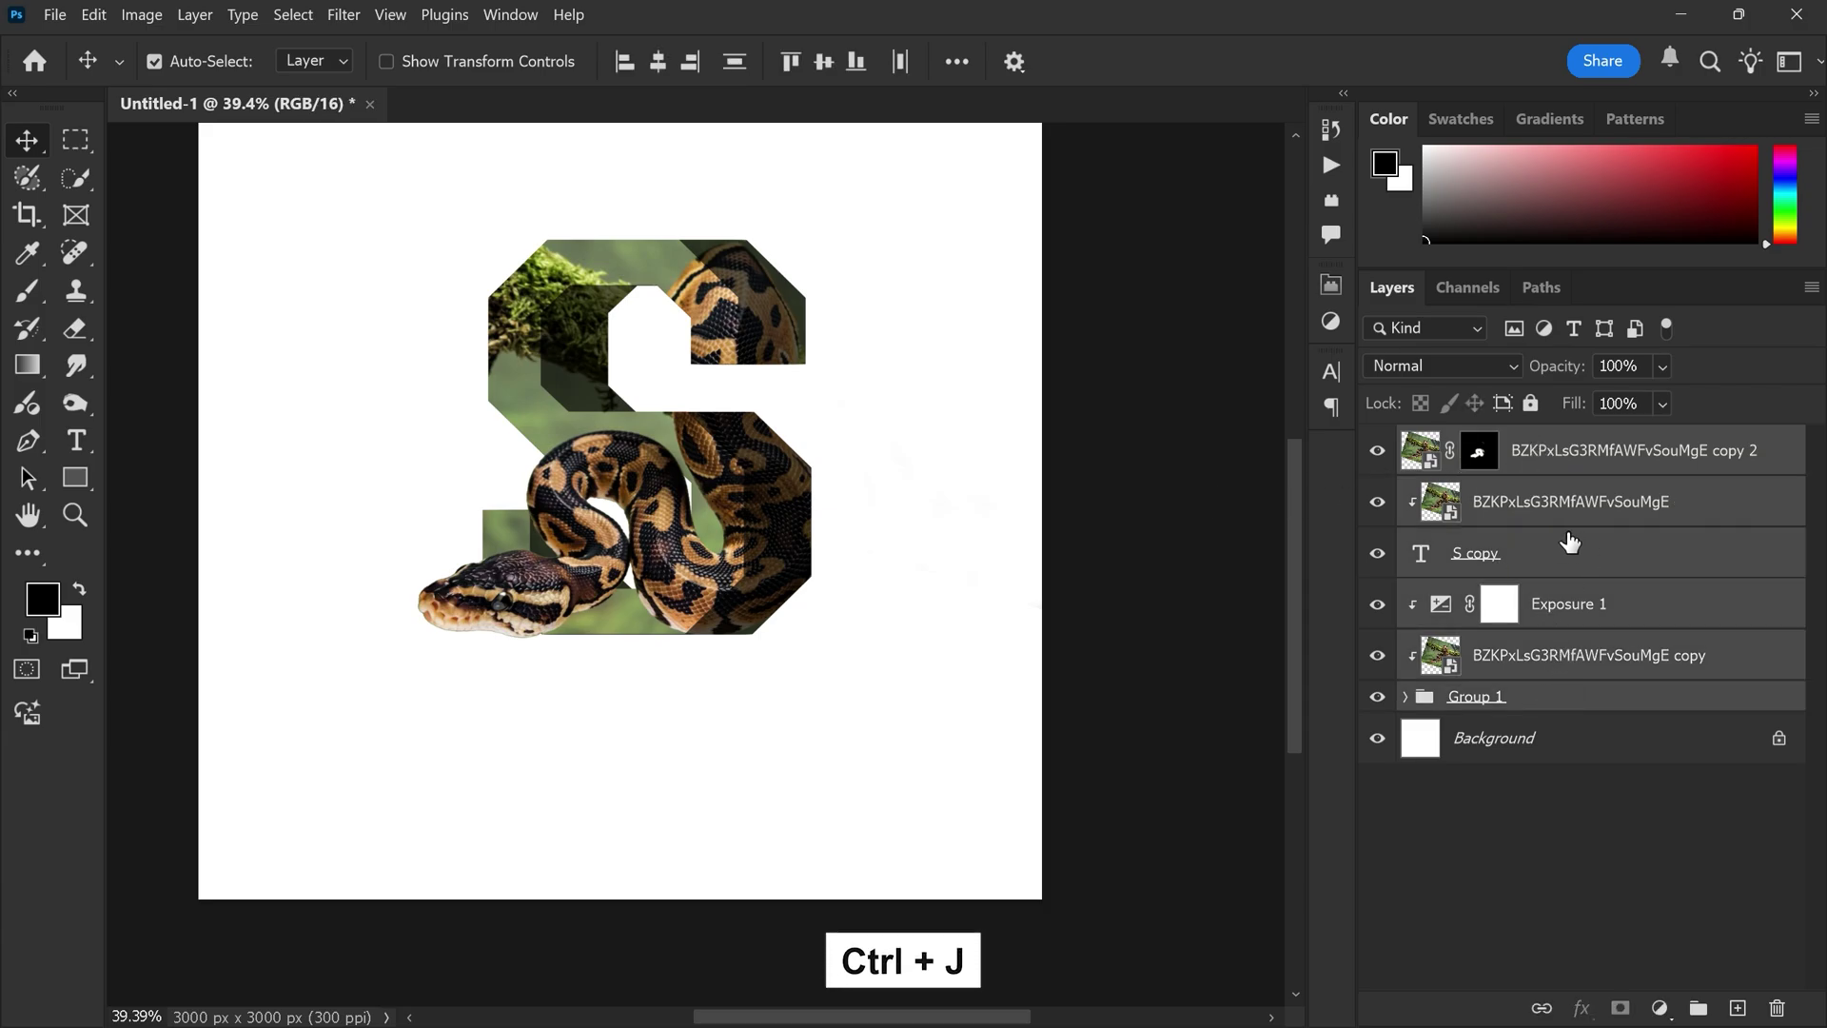
{"action": "key", "text": "ctrl+g"}
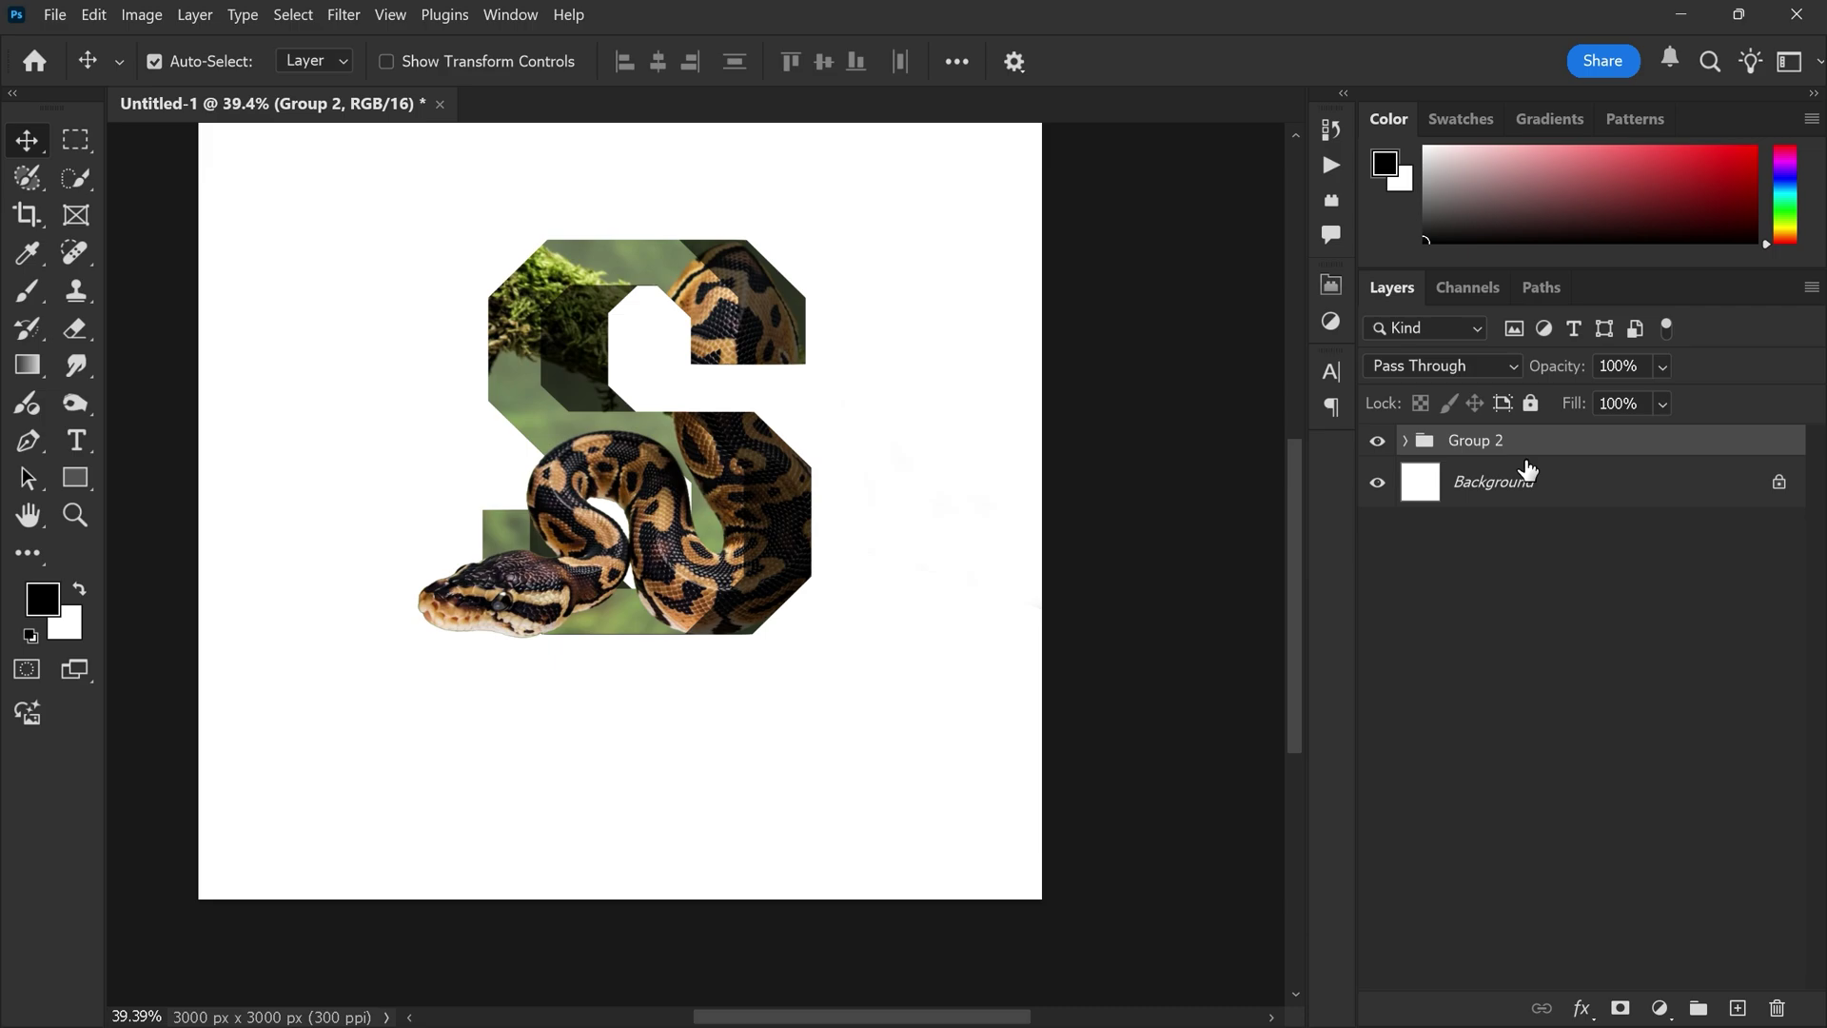
Step: Duplicate the S artwork group, name the copy 'reflection', and hide it
{"action": "key", "text": "ctrl+j"}
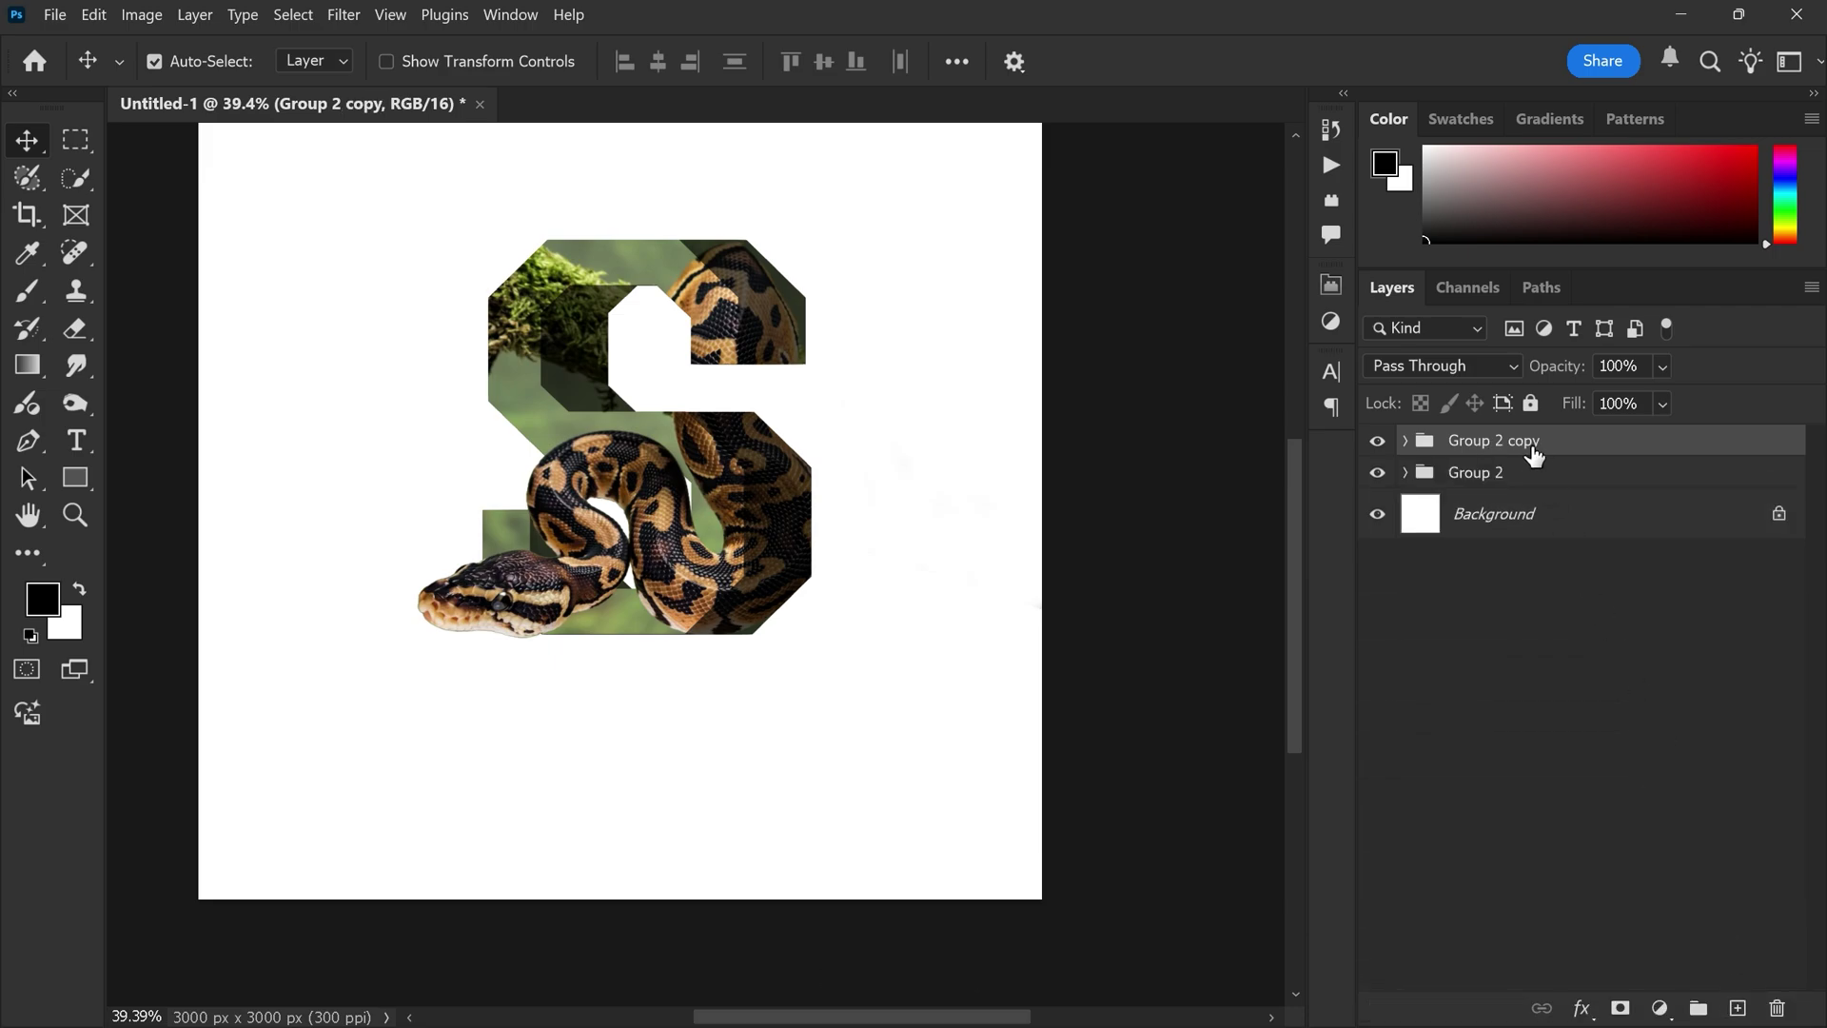
{"action": "double_click", "coordinate": [1491, 442]}
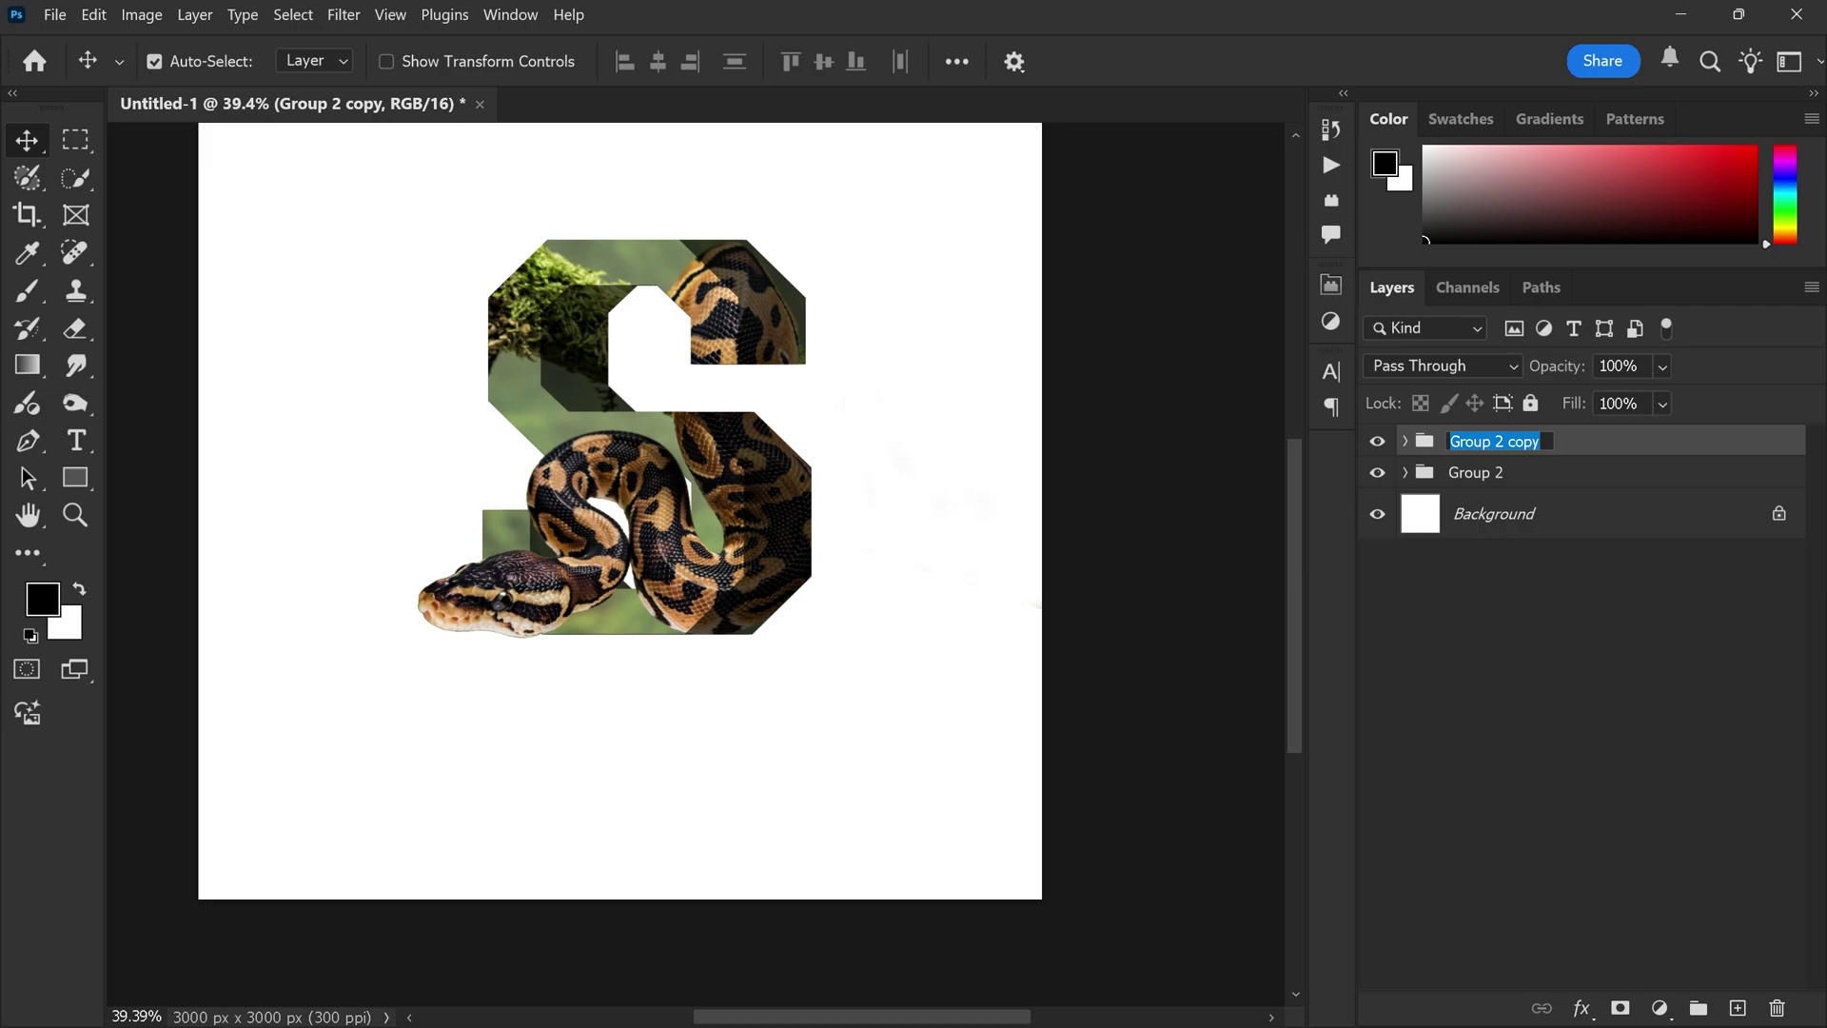
{"action": "type", "text": "reflecti"}
{"action": "type", "text": "on"}
{"action": "key", "text": "Return"}
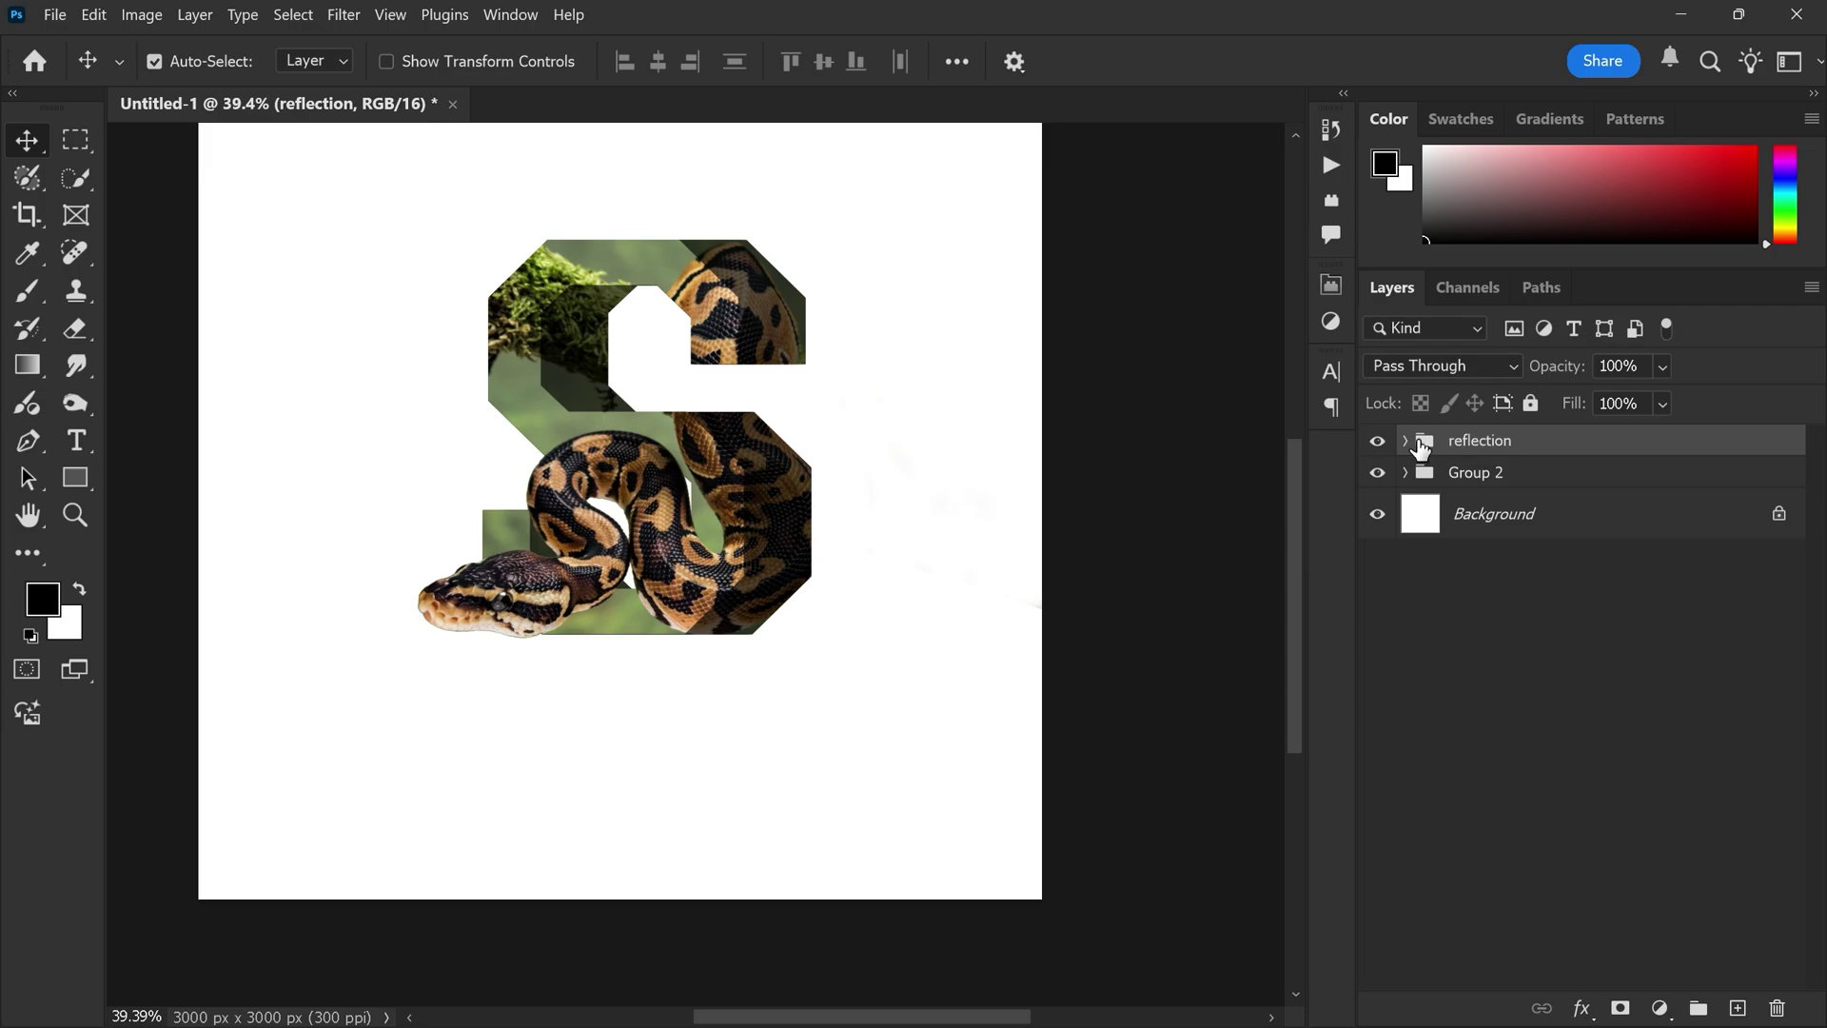
{"action": "left_click", "coordinate": [1379, 443]}
Step: Add a new layer named 'shadow' just above the Background
{"action": "left_click", "coordinate": [1494, 515]}
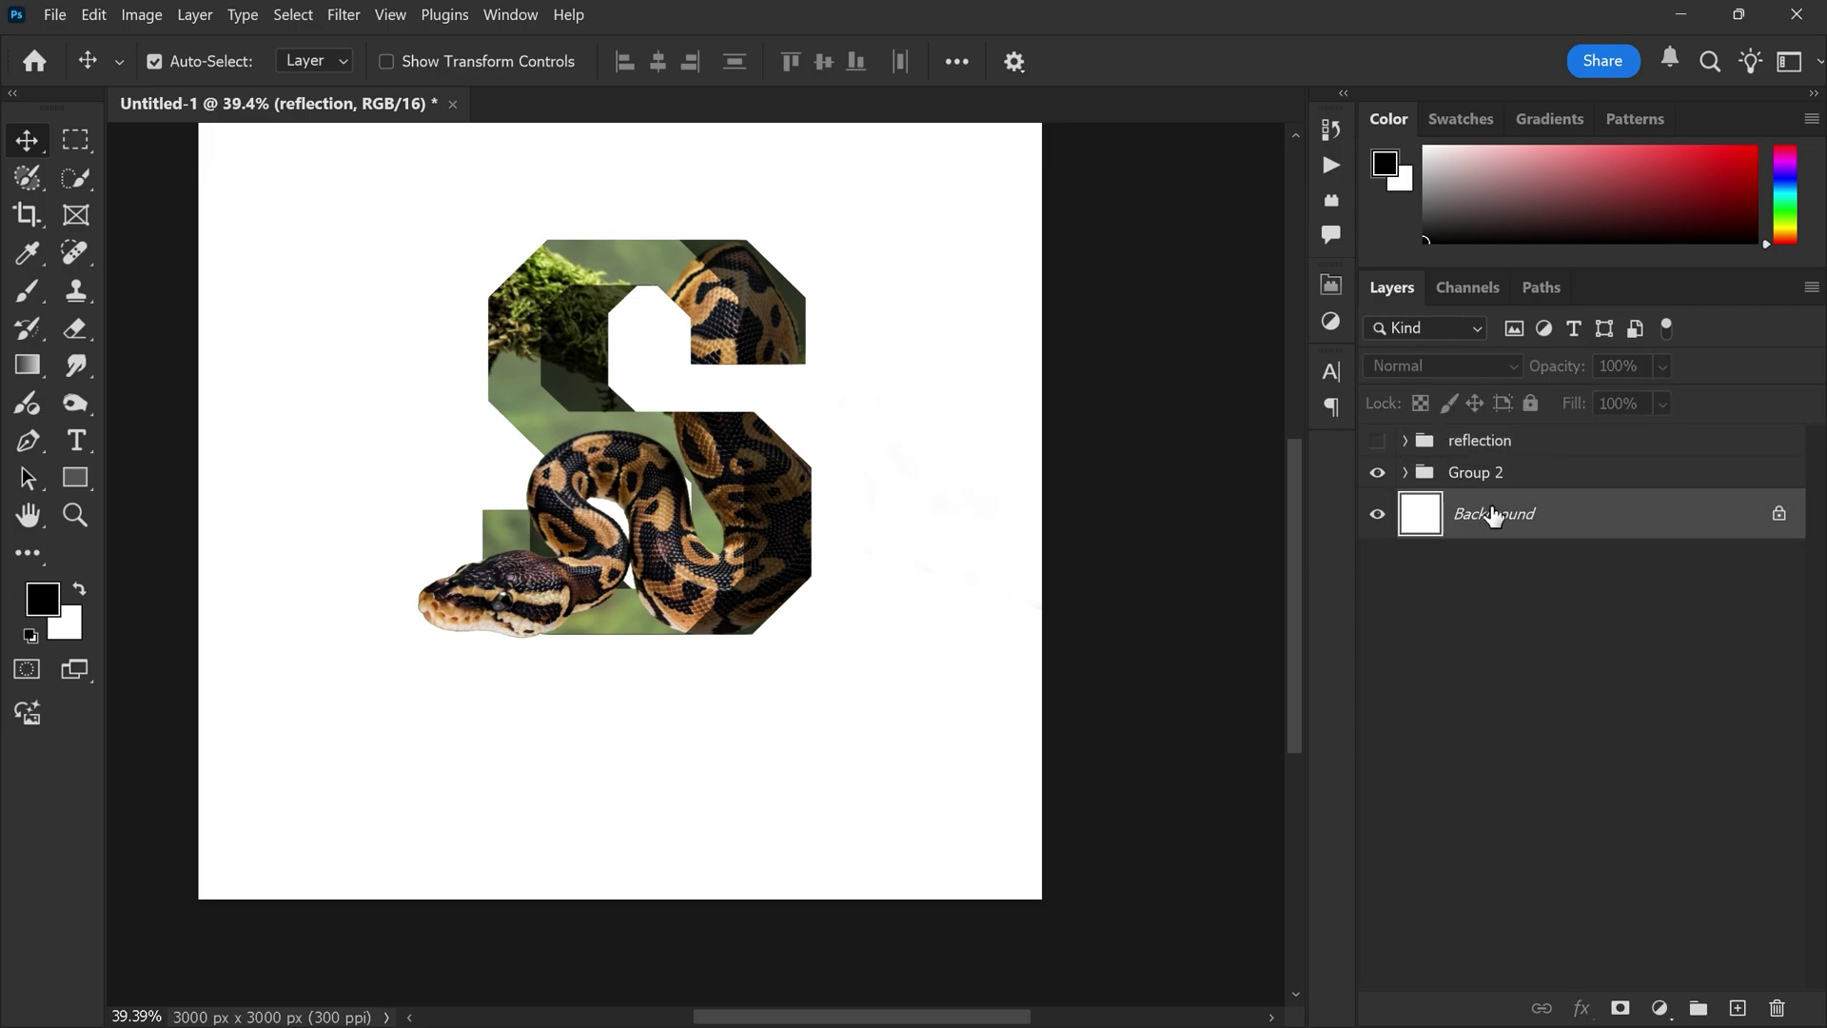
{"action": "left_click", "coordinate": [1736, 1008]}
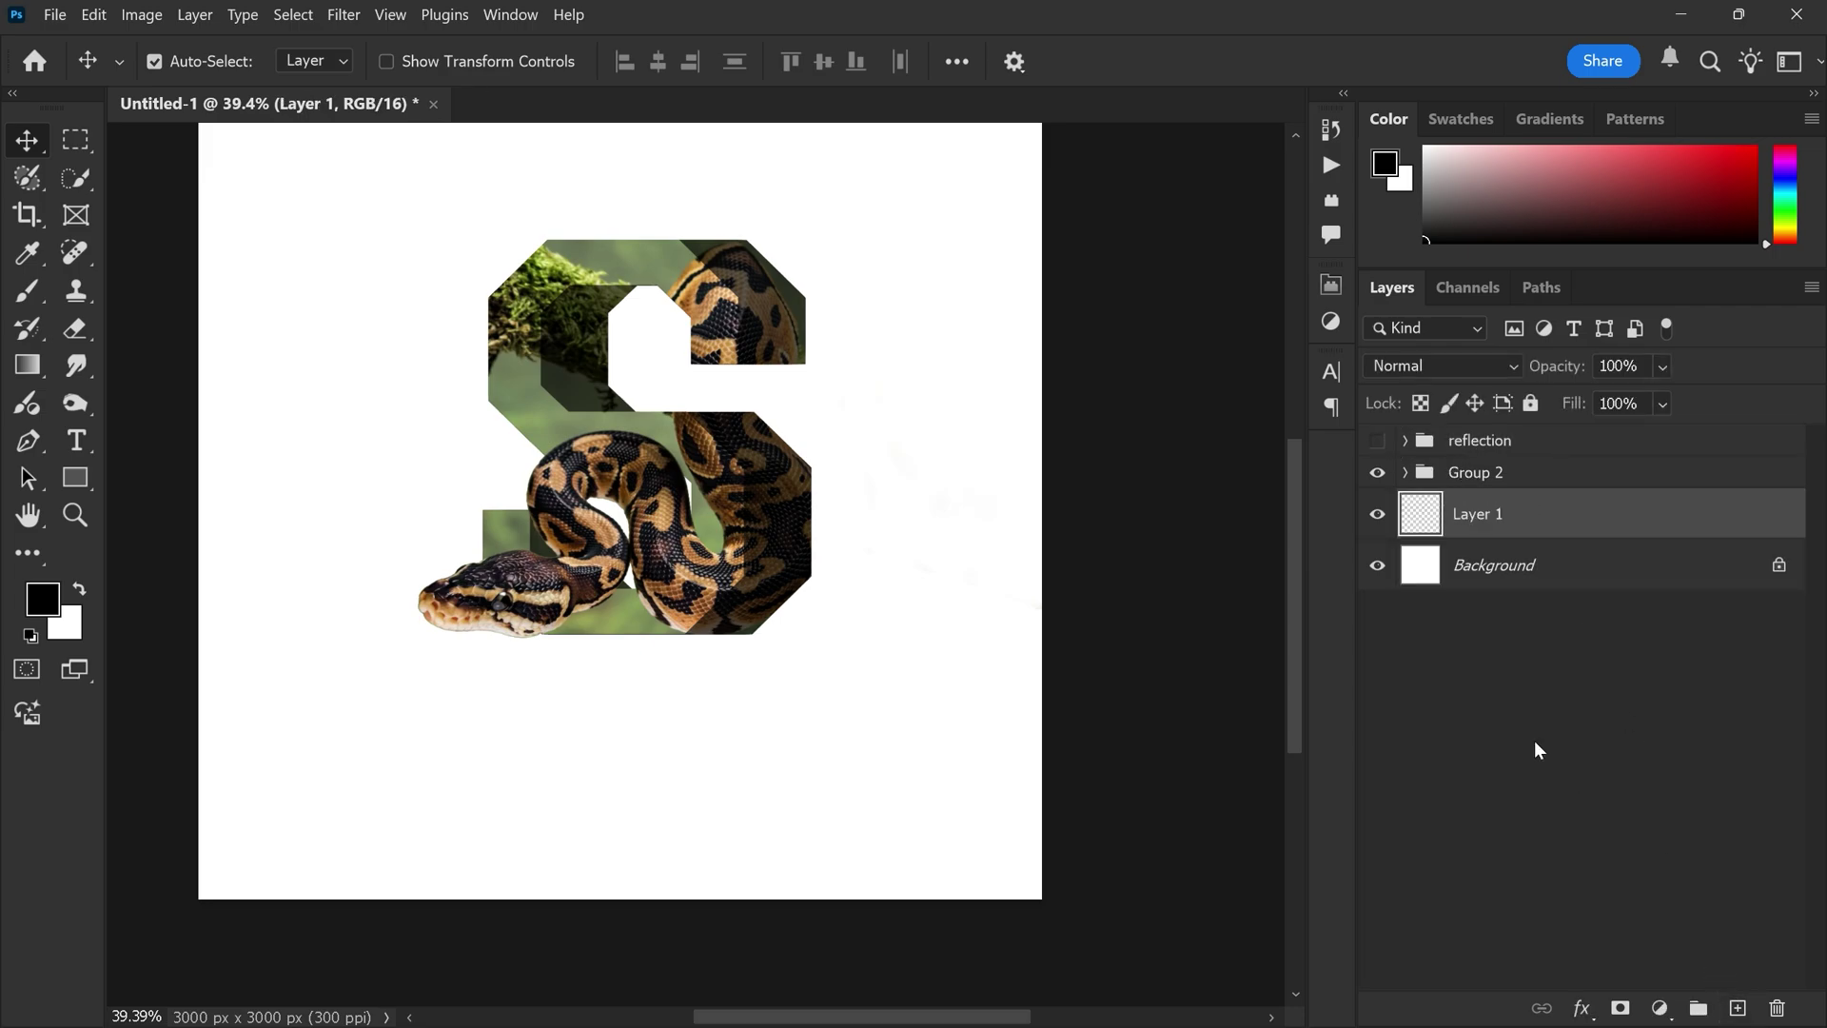
{"action": "double_click", "coordinate": [1480, 515]}
{"action": "type", "text": "ow"}
{"action": "key", "text": "Return"}
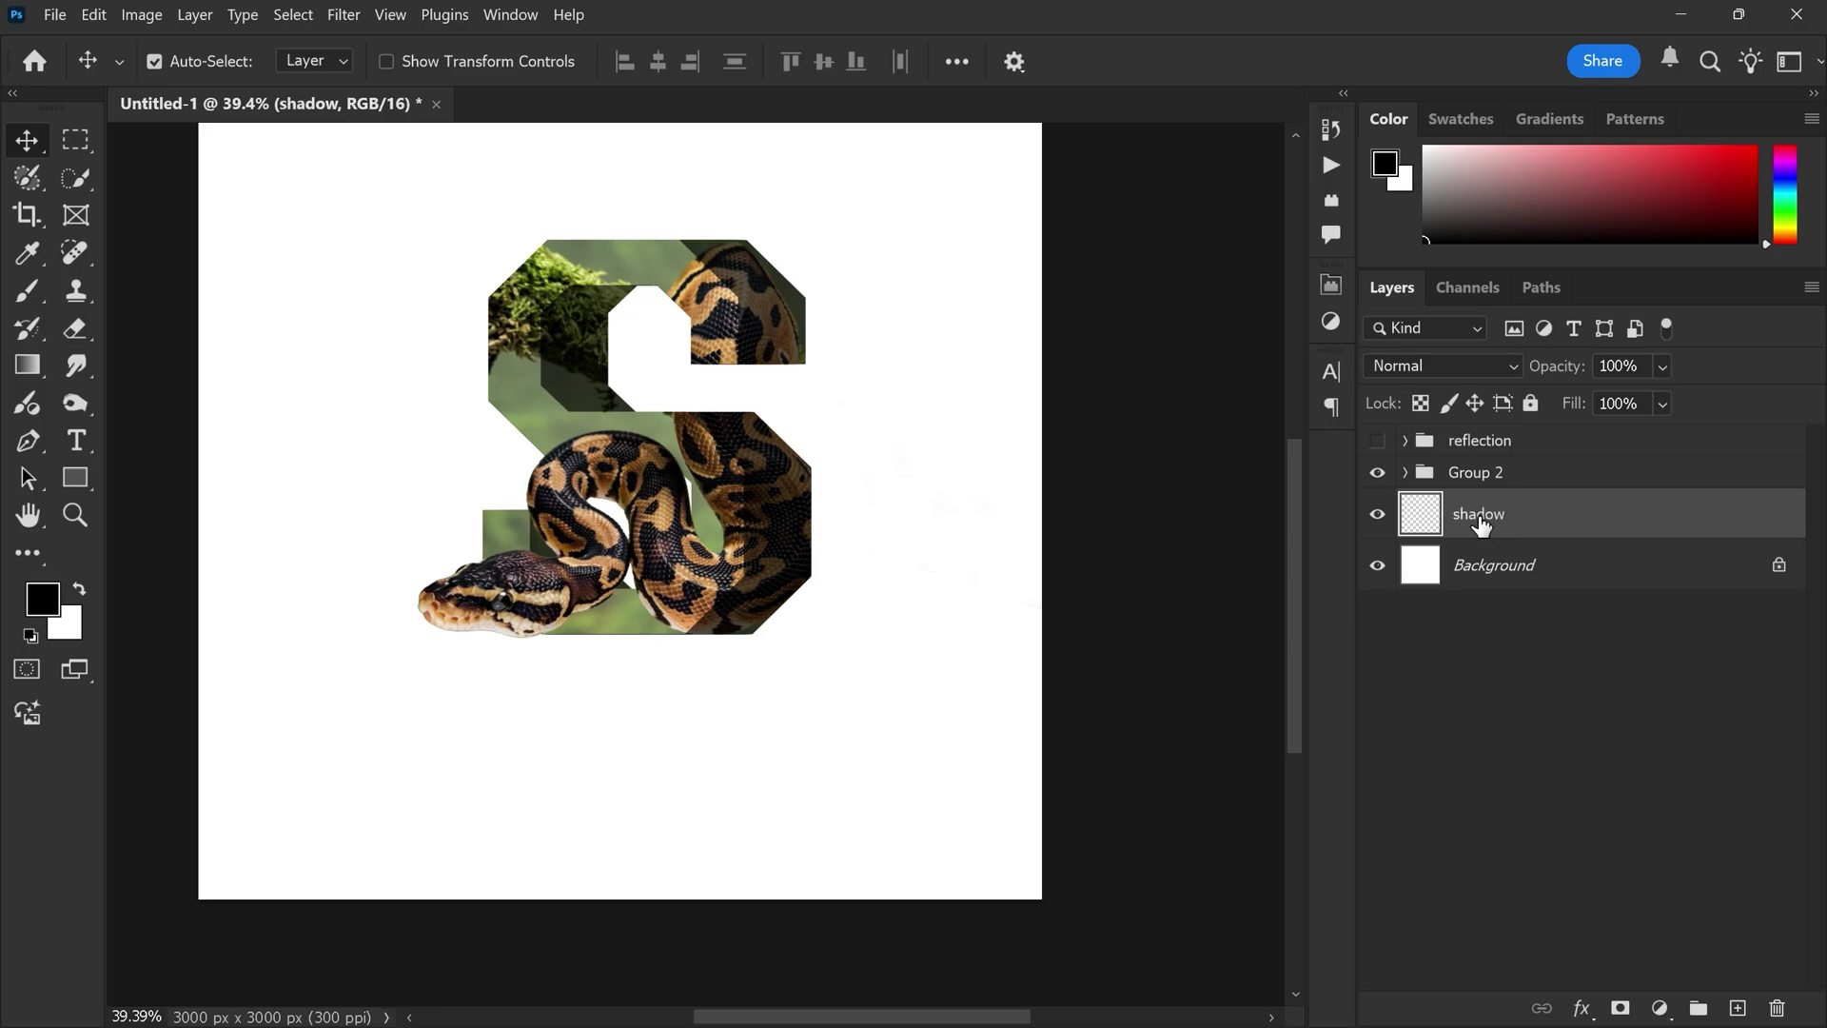
Step: Paint a large soft black brush dot below the S
{"action": "scroll", "coordinate": [489, 420], "scroll_direction": "up", "scroll_amount": 2}
{"action": "scroll", "coordinate": [489, 420], "scroll_direction": "down", "scroll_amount": 1}
{"action": "right_click", "coordinate": [27, 292]}
{"action": "left_click", "coordinate": [133, 281]}
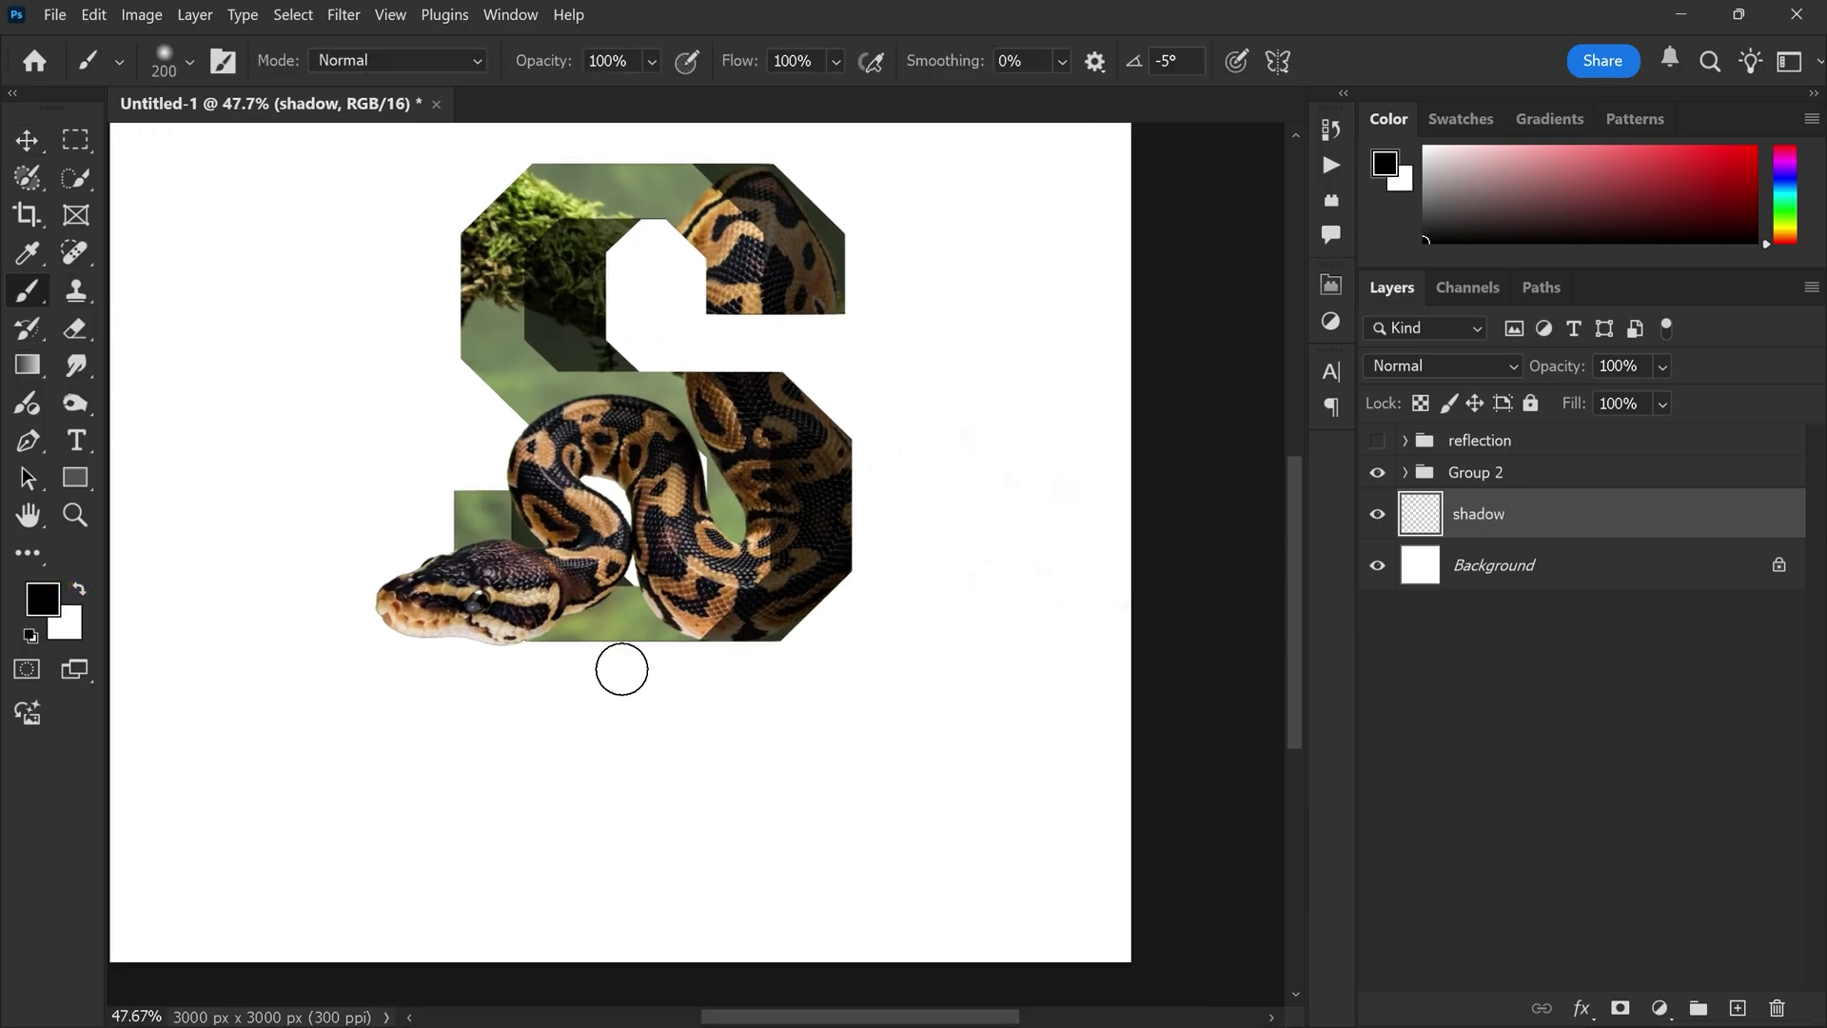
{"action": "key", "text": "bracketright"}
{"action": "key", "text": "bracketright"}
{"action": "key", "text": "bracketright"}
{"action": "left_click", "coordinate": [606, 714]}
Step: Squash and widen the dot into a flat oval shadow under the snake
{"action": "key", "text": "ctrl+t"}
{"action": "left_click_drag", "start_coordinate": [606, 473], "coordinate": [609, 885]}
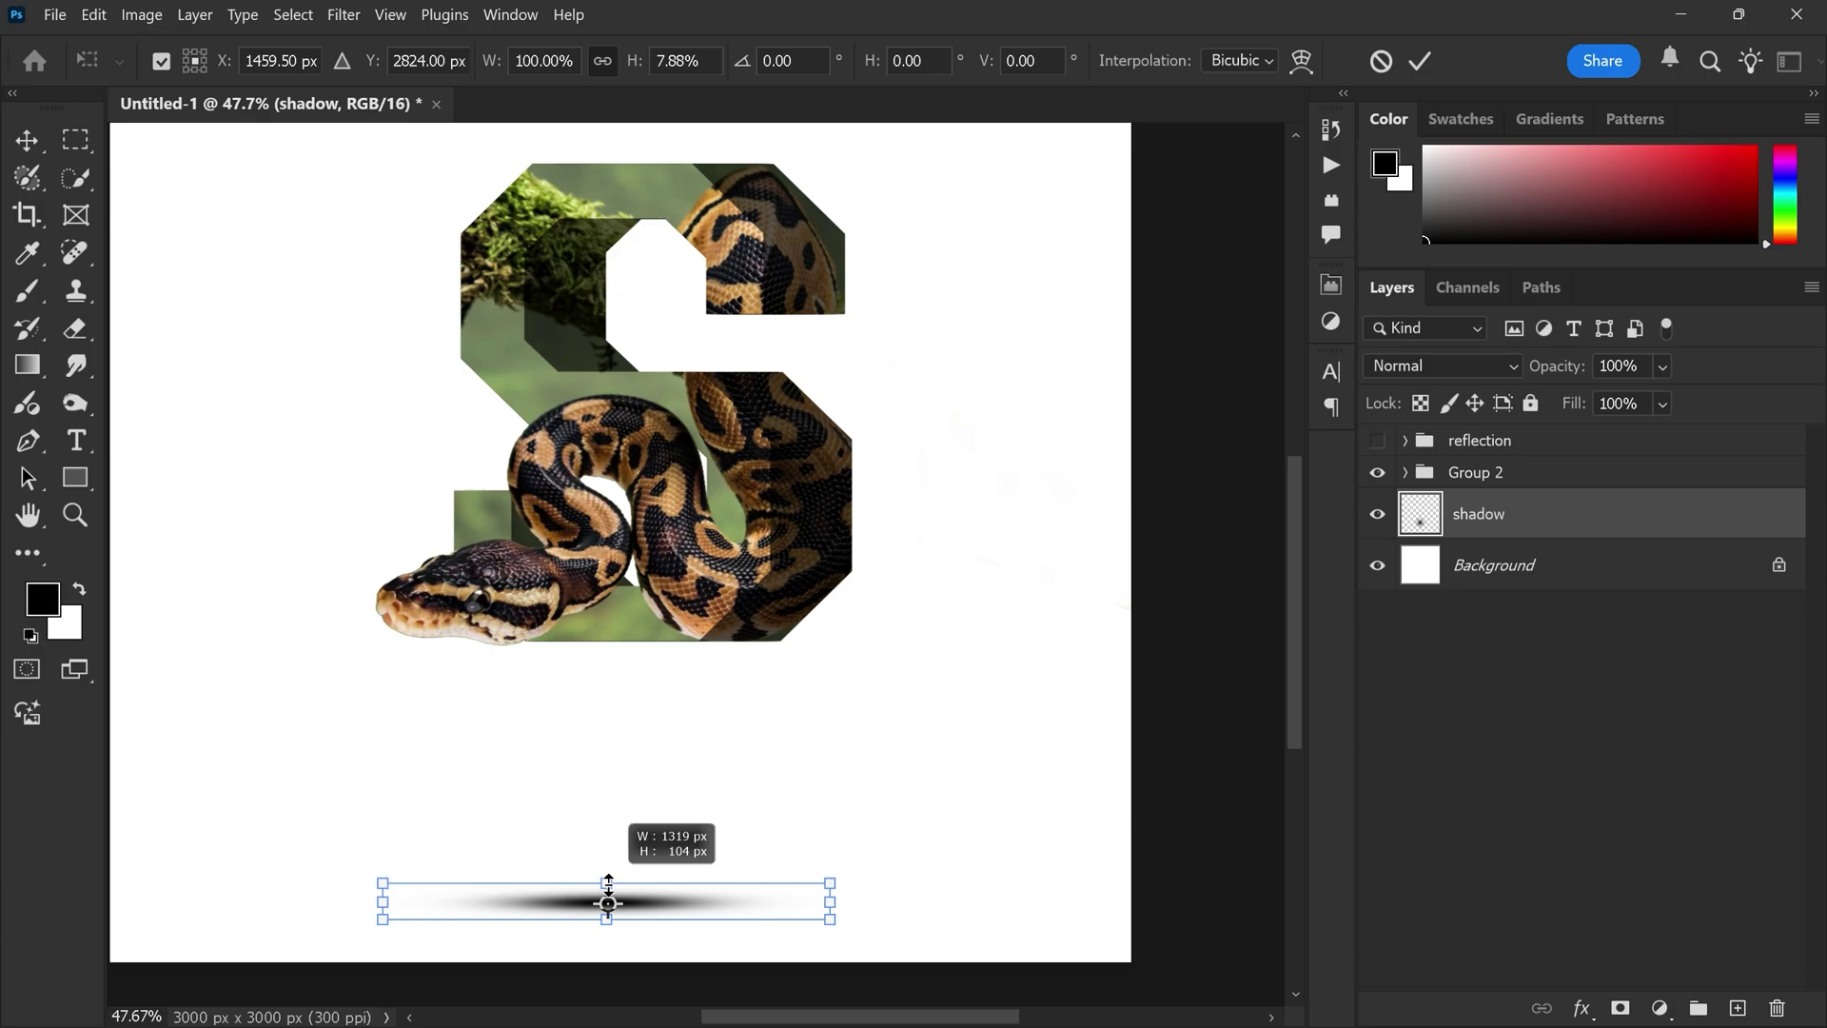
{"action": "left_click_drag", "start_coordinate": [830, 890], "coordinate": [1081, 890]}
{"action": "left_click_drag", "start_coordinate": [609, 885], "coordinate": [689, 671]}
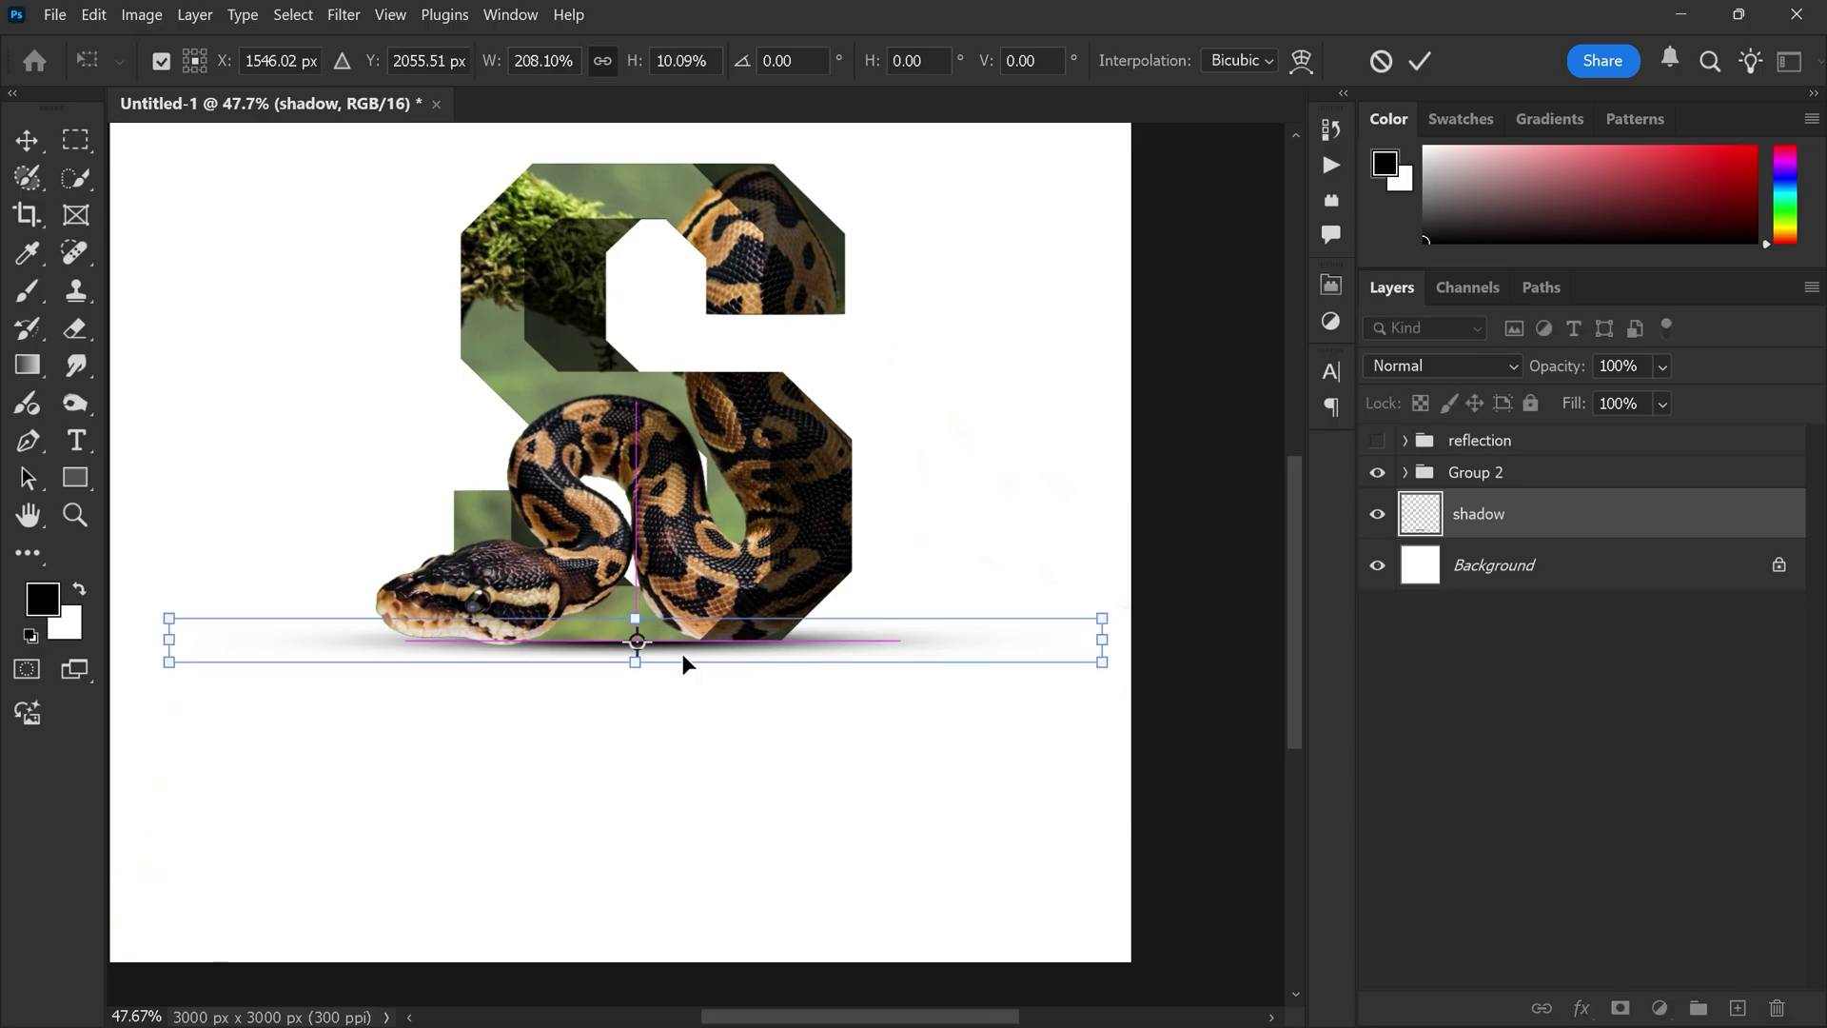
{"action": "key", "text": "Return"}
{"action": "key", "text": "v"}
{"action": "scroll", "coordinate": [679, 584], "scroll_direction": "down", "scroll_amount": 2}
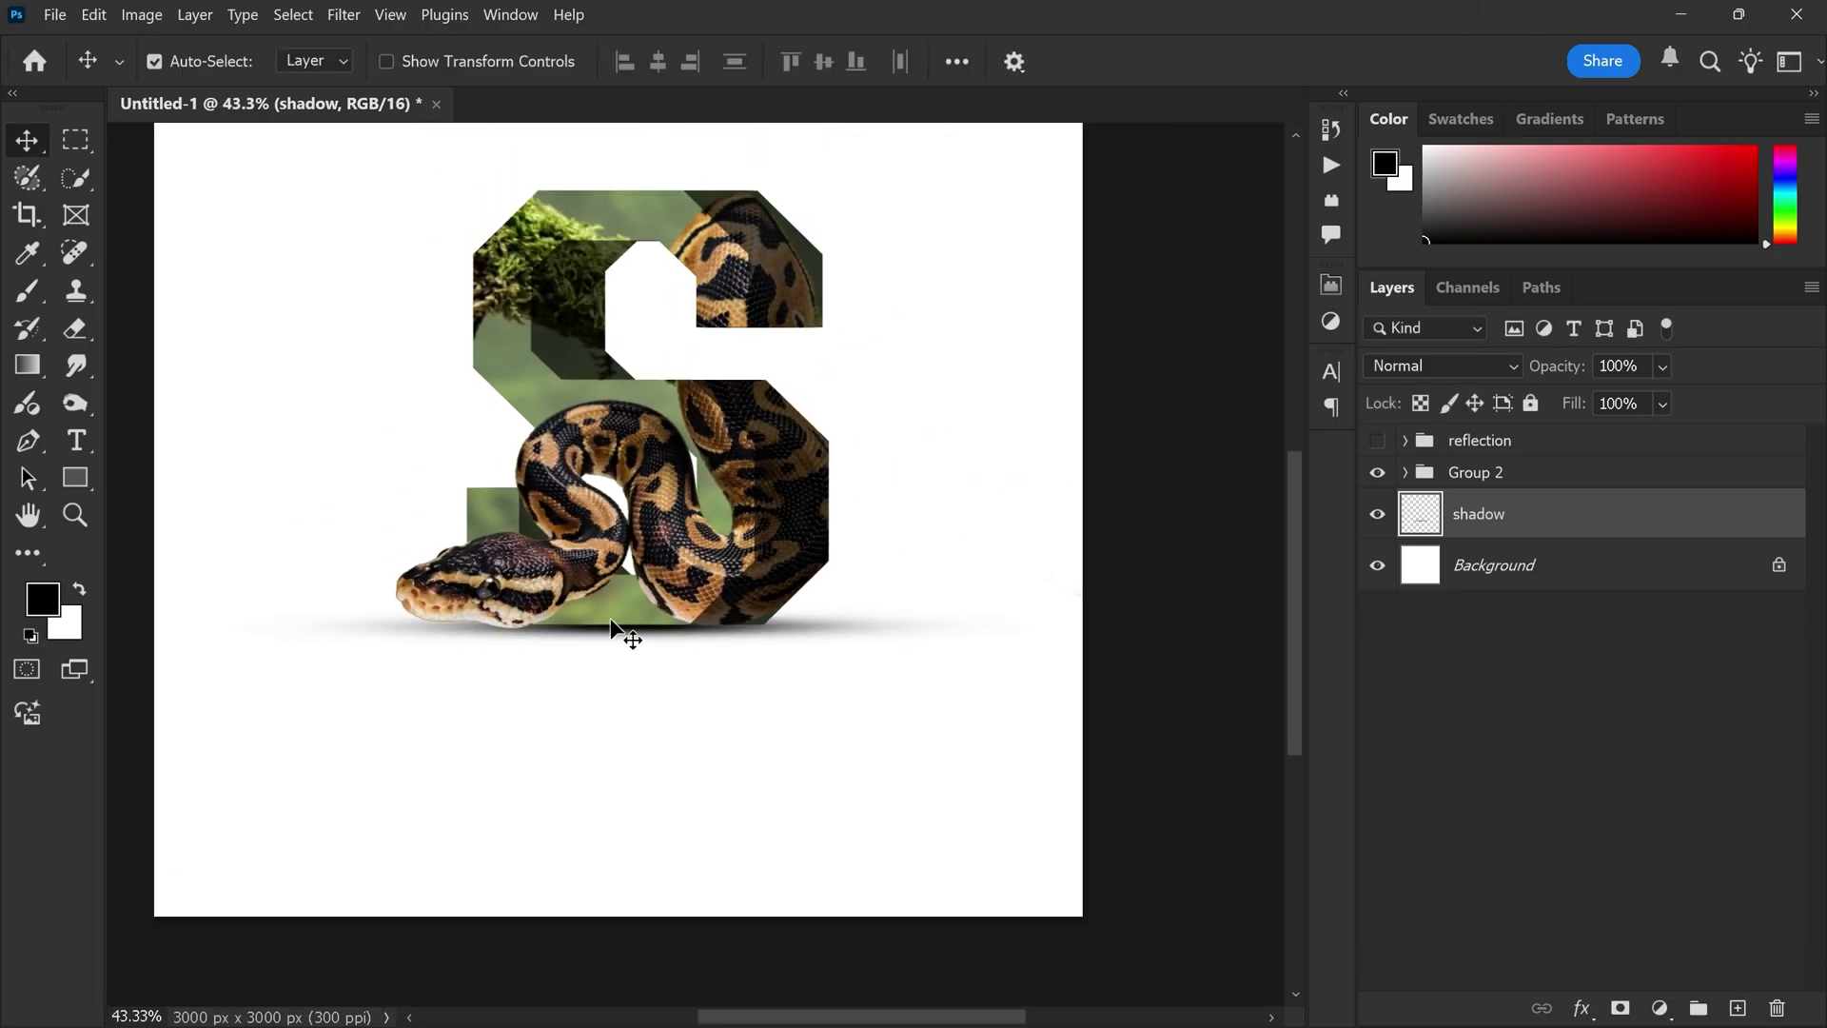
{"action": "scroll", "coordinate": [612, 624], "scroll_direction": "up", "scroll_amount": 1}
{"action": "key", "text": "ctrl+t"}
{"action": "left_click_drag", "start_coordinate": [632, 705], "coordinate": [632, 724]}
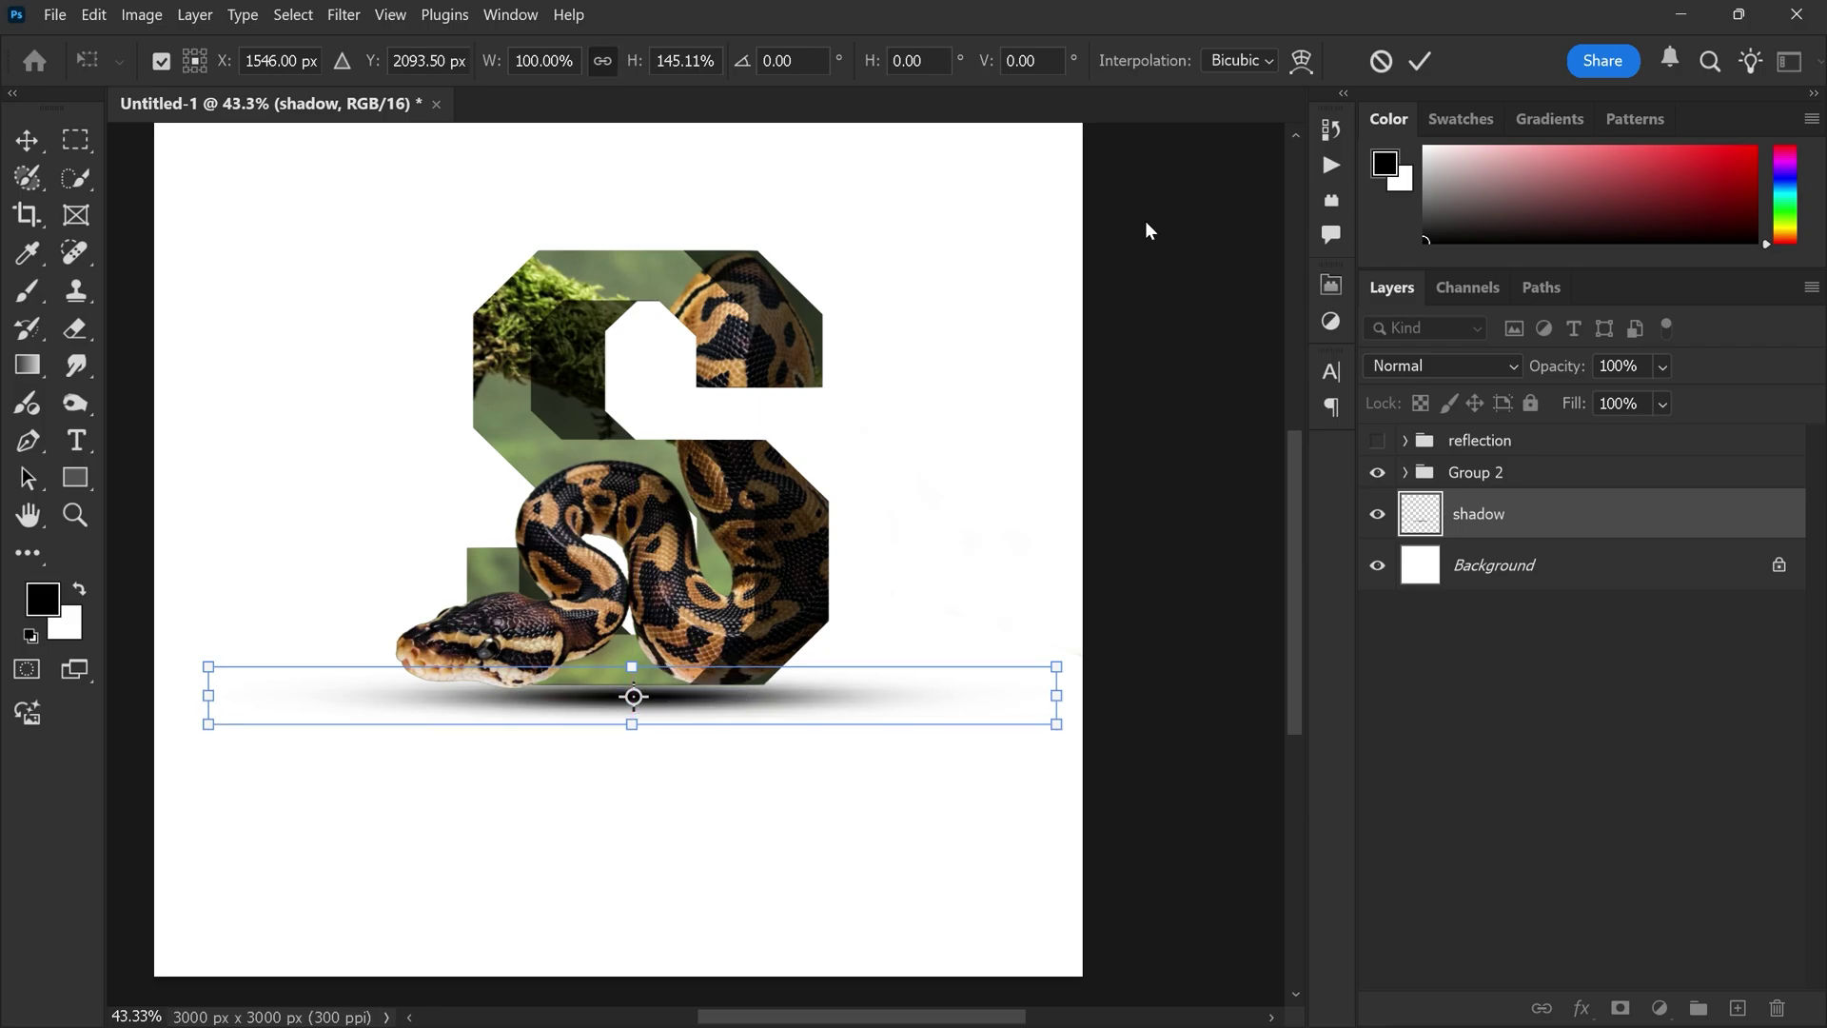
{"action": "left_click", "coordinate": [1420, 61]}
Step: Show the reflection group and move it below the shadow layer
{"action": "left_click", "coordinate": [1377, 440]}
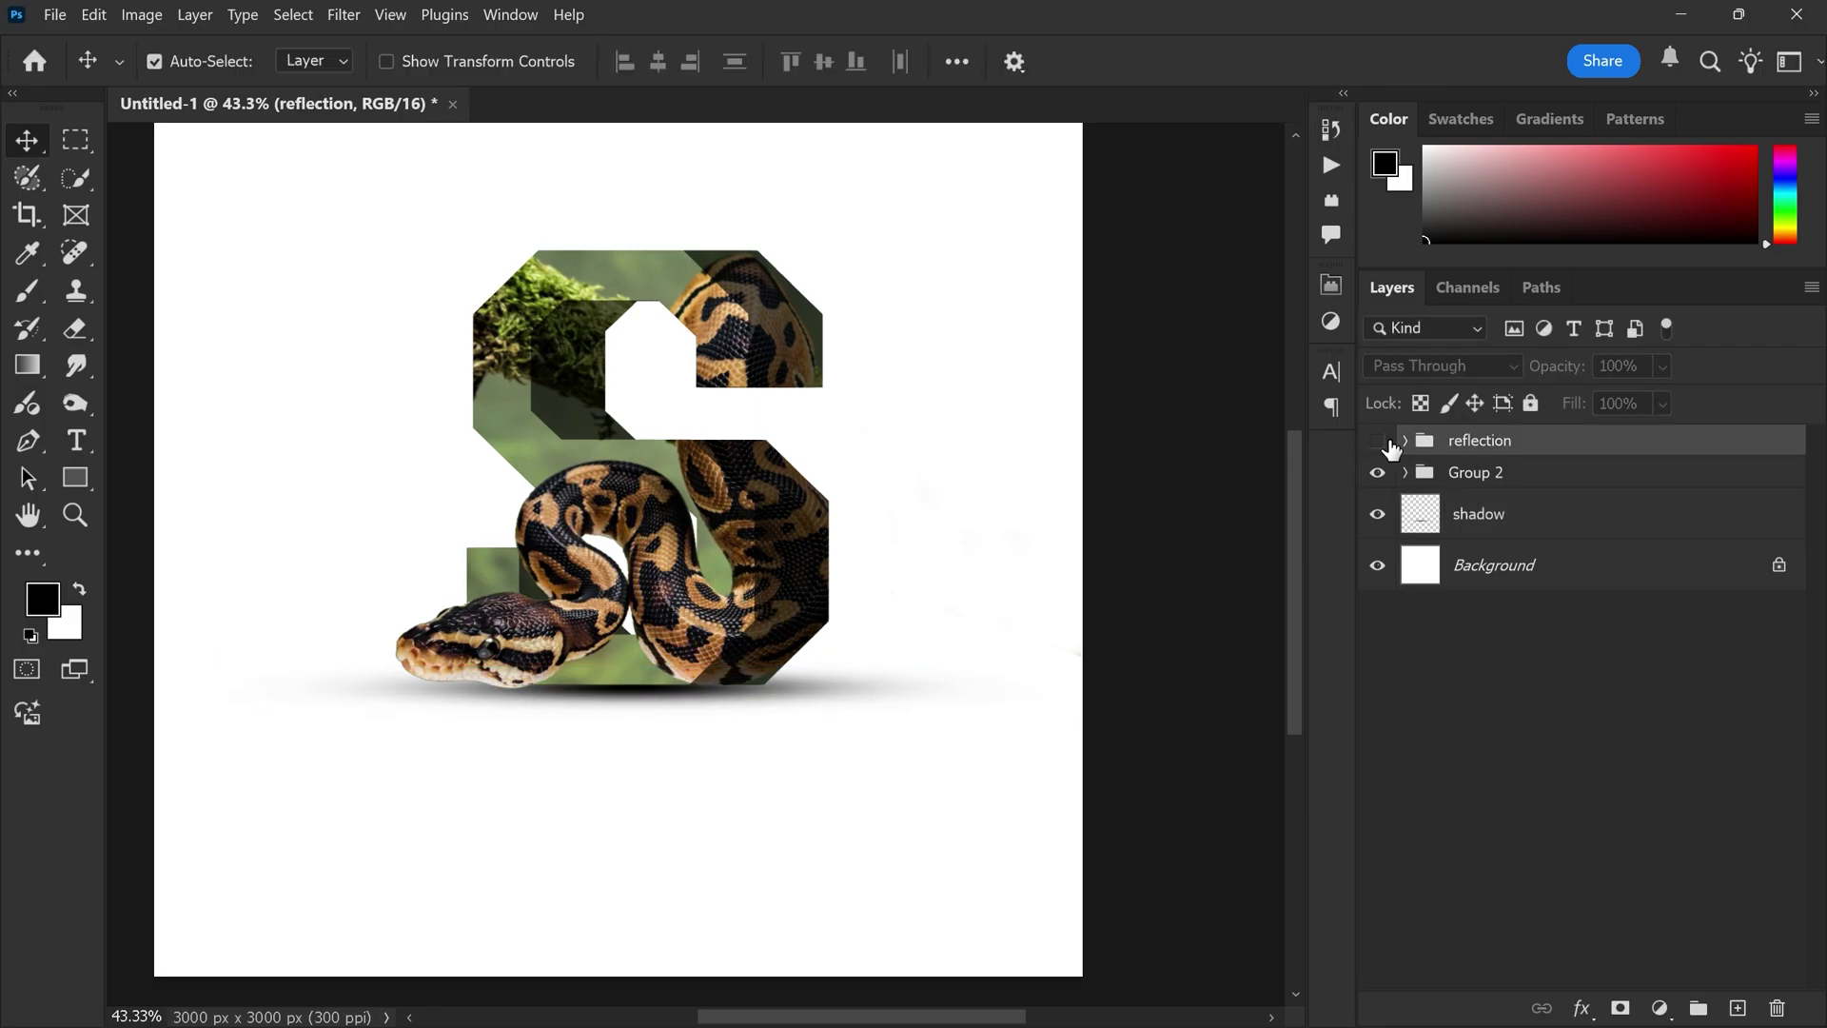
{"action": "left_click_drag", "start_coordinate": [1471, 449], "coordinate": [1466, 546]}
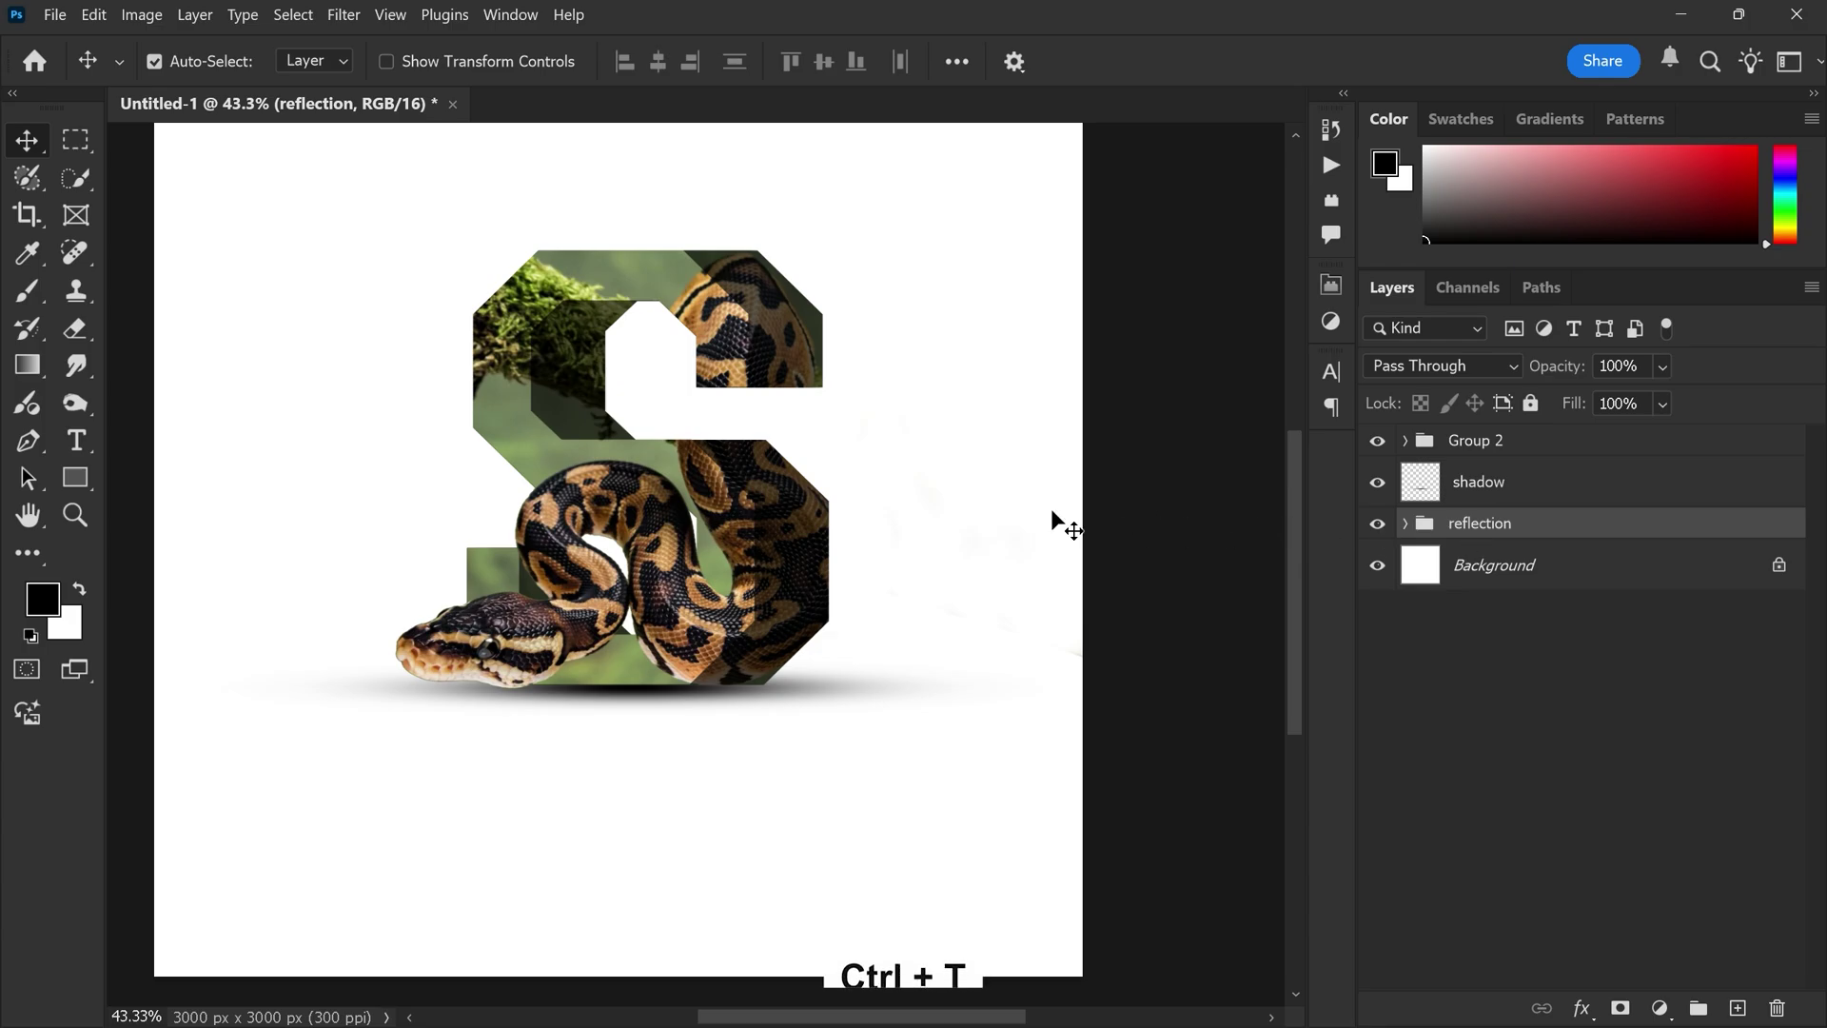
{"action": "key", "text": "ctrl"}
Step: Flip the reflection group vertically and move it down beneath the S
{"action": "key", "text": "ctrl+t"}
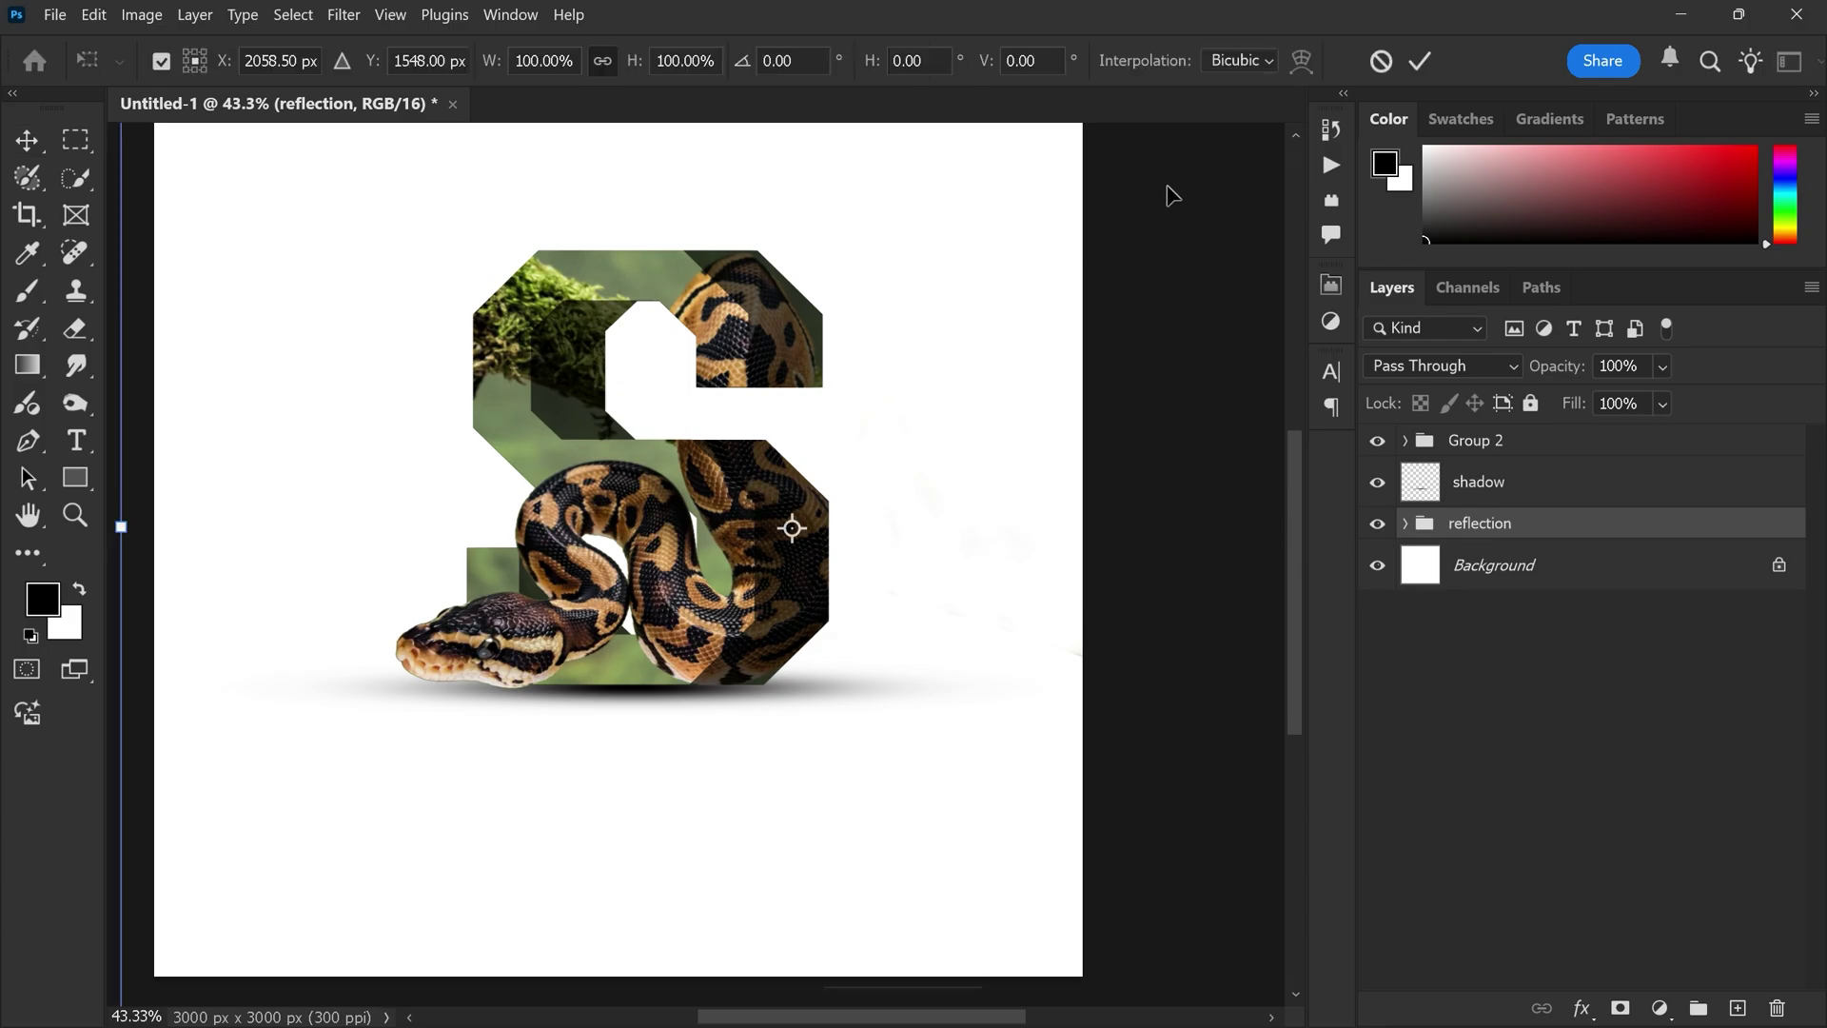
{"action": "right_click", "coordinate": [731, 303]}
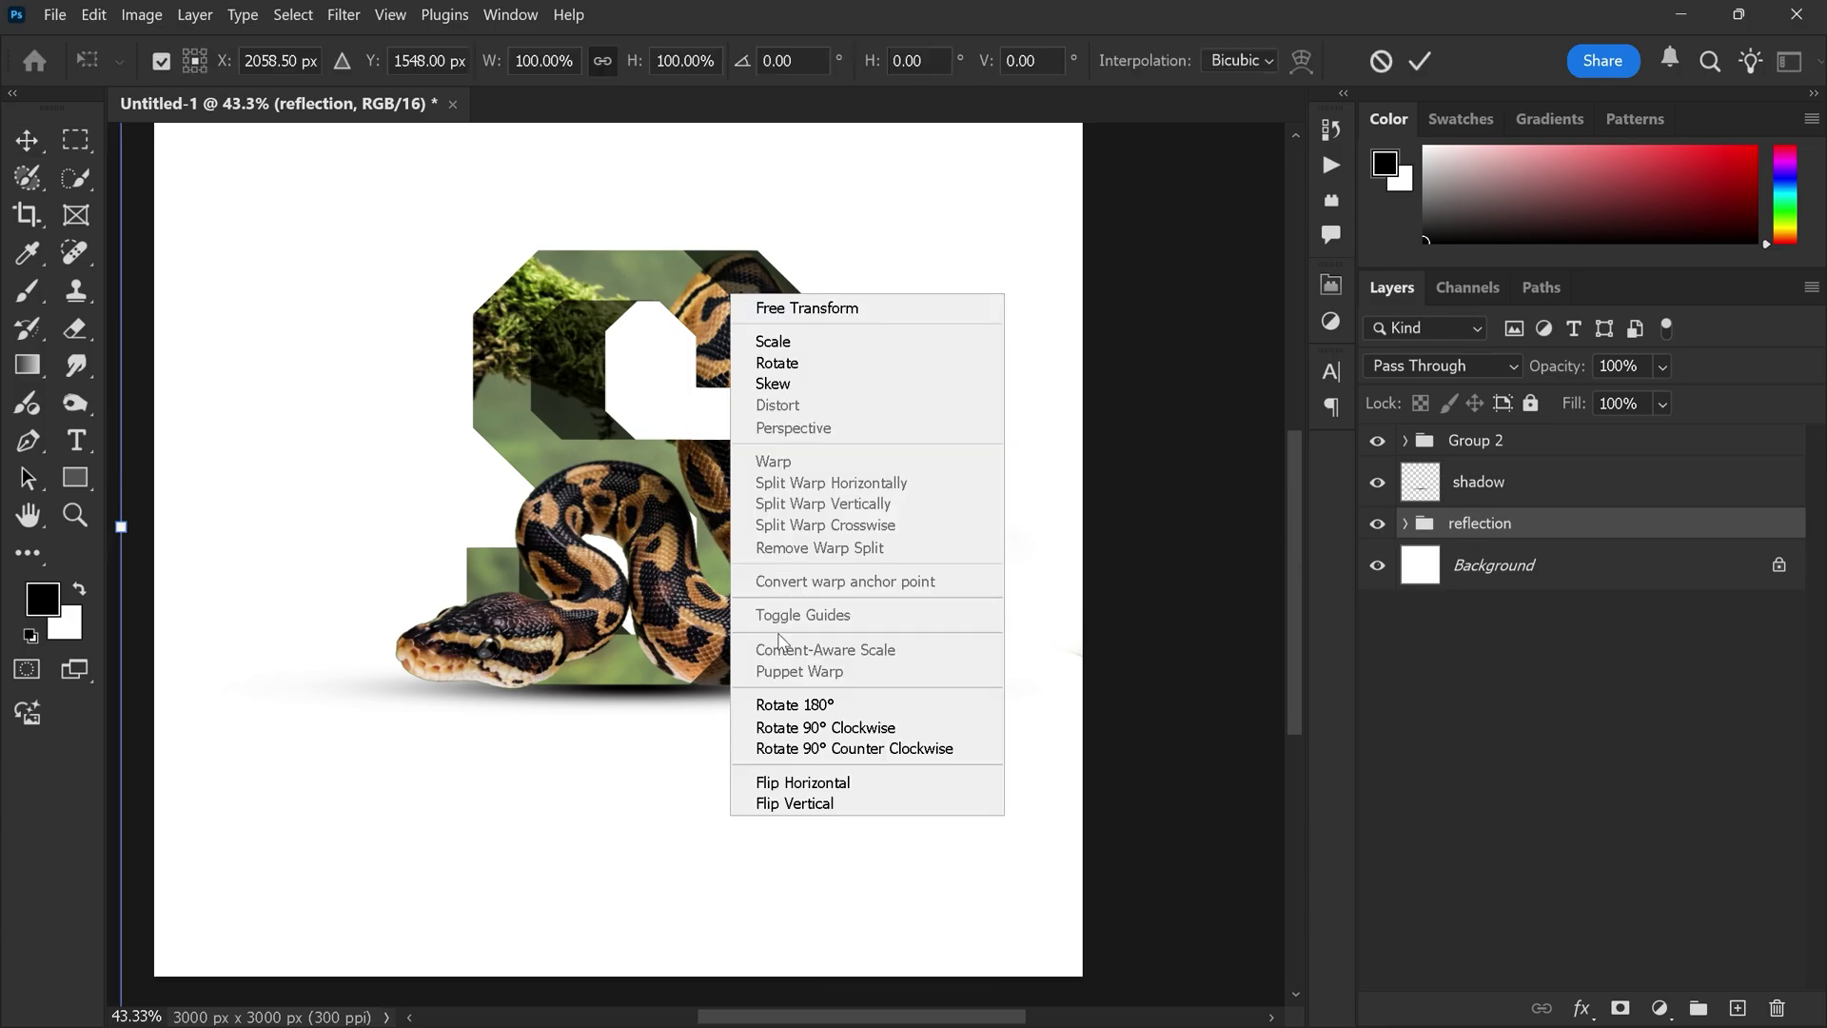
{"action": "left_click", "coordinate": [780, 812]}
{"action": "scroll", "coordinate": [656, 504], "scroll_direction": "down", "scroll_amount": 2}
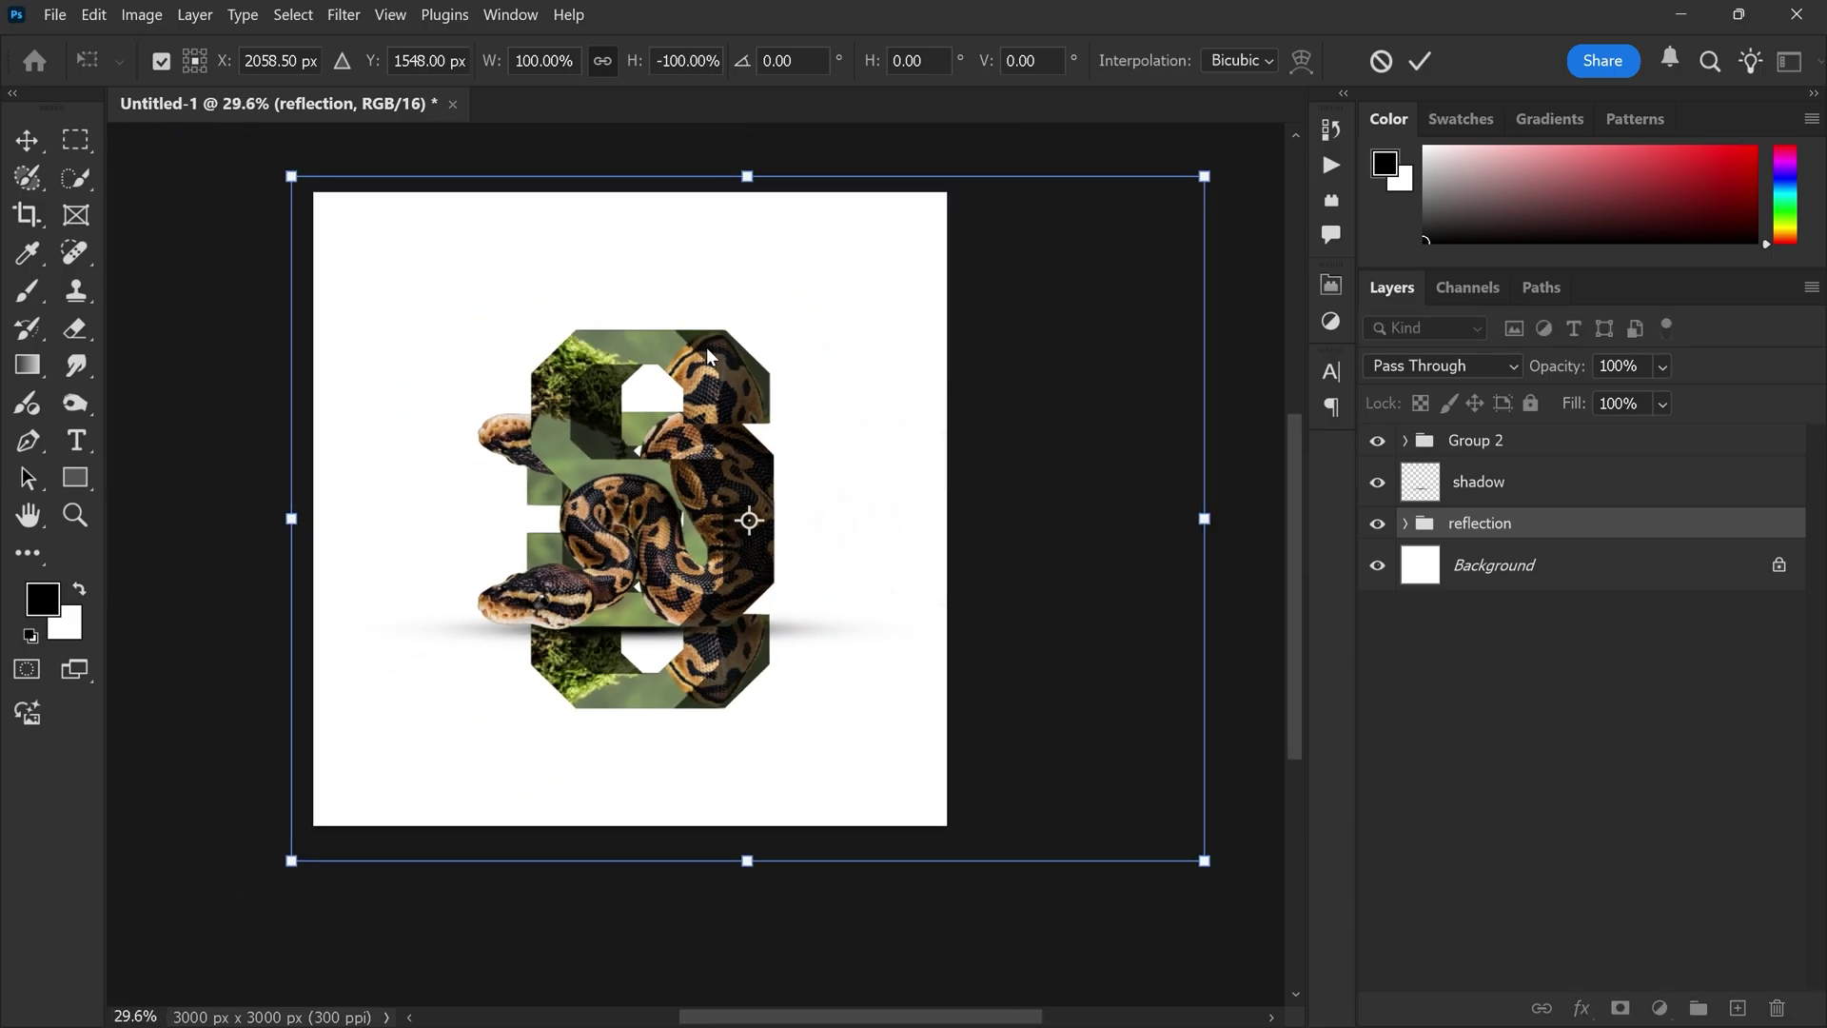
{"action": "left_click_drag", "start_coordinate": [717, 278], "coordinate": [704, 493]}
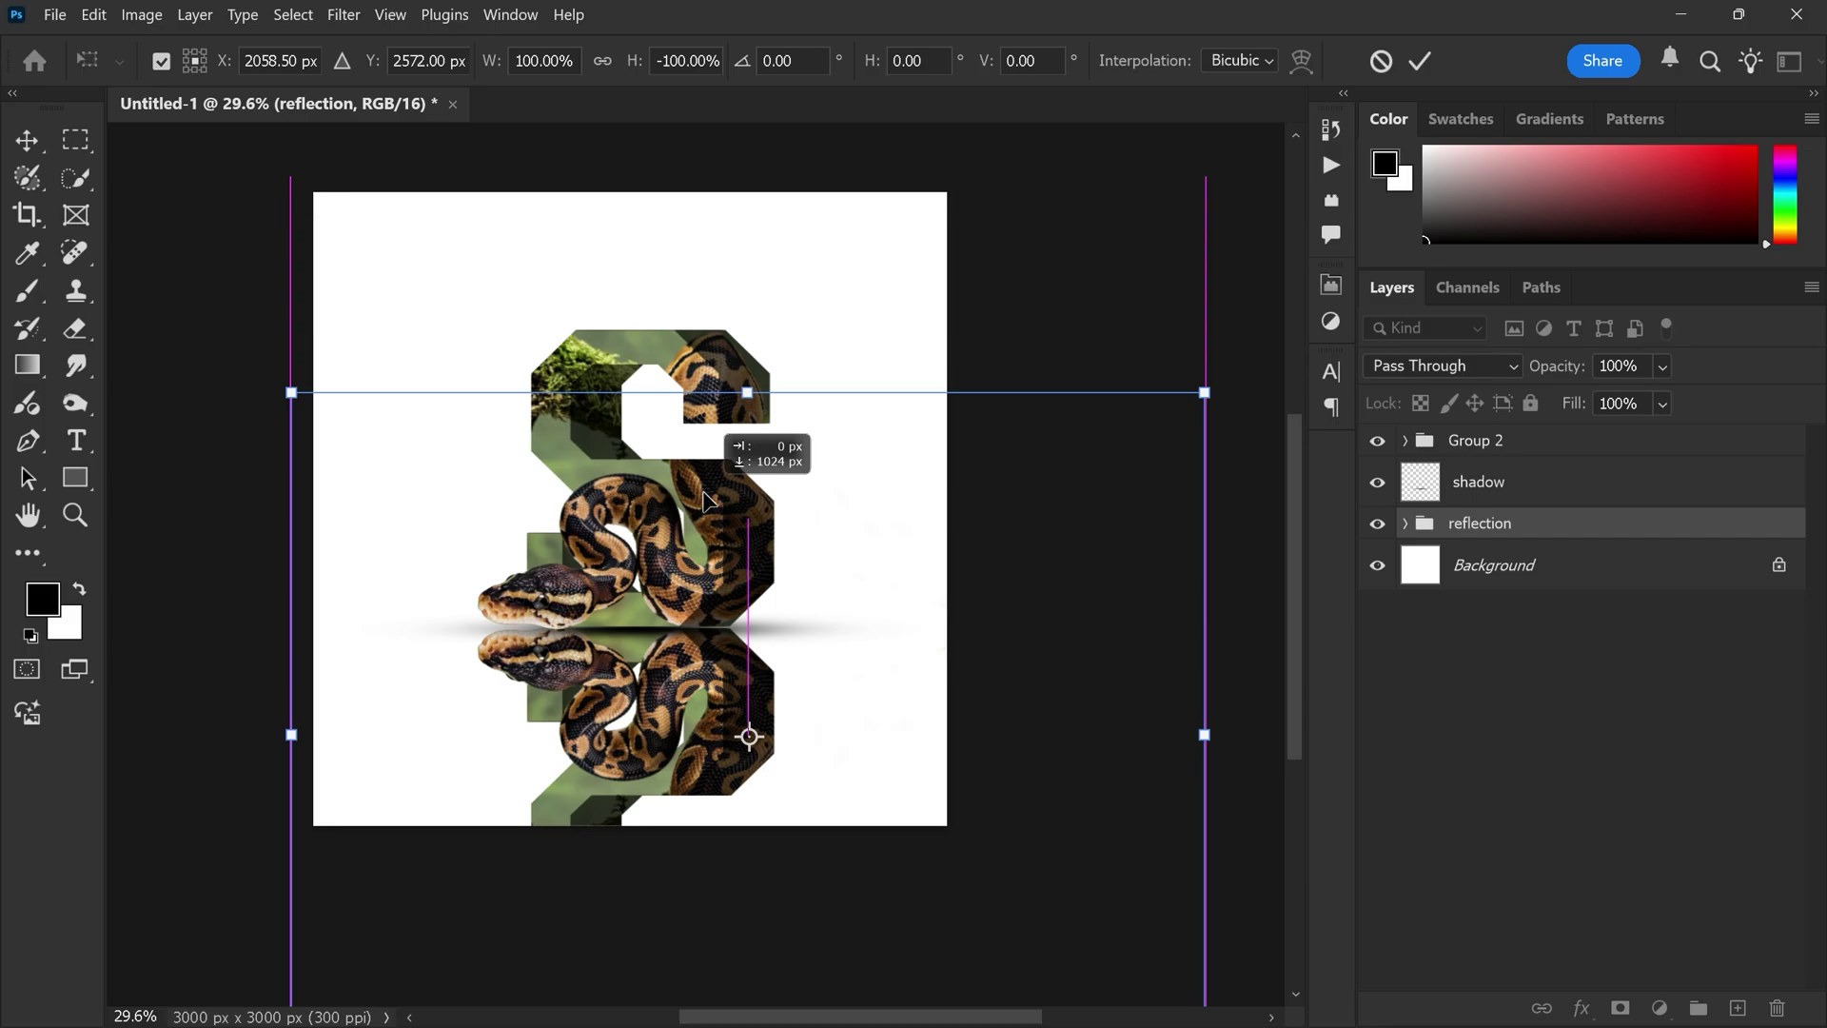
{"action": "key", "text": "Return"}
{"action": "scroll", "coordinate": [859, 642], "scroll_direction": "up", "scroll_amount": 3}
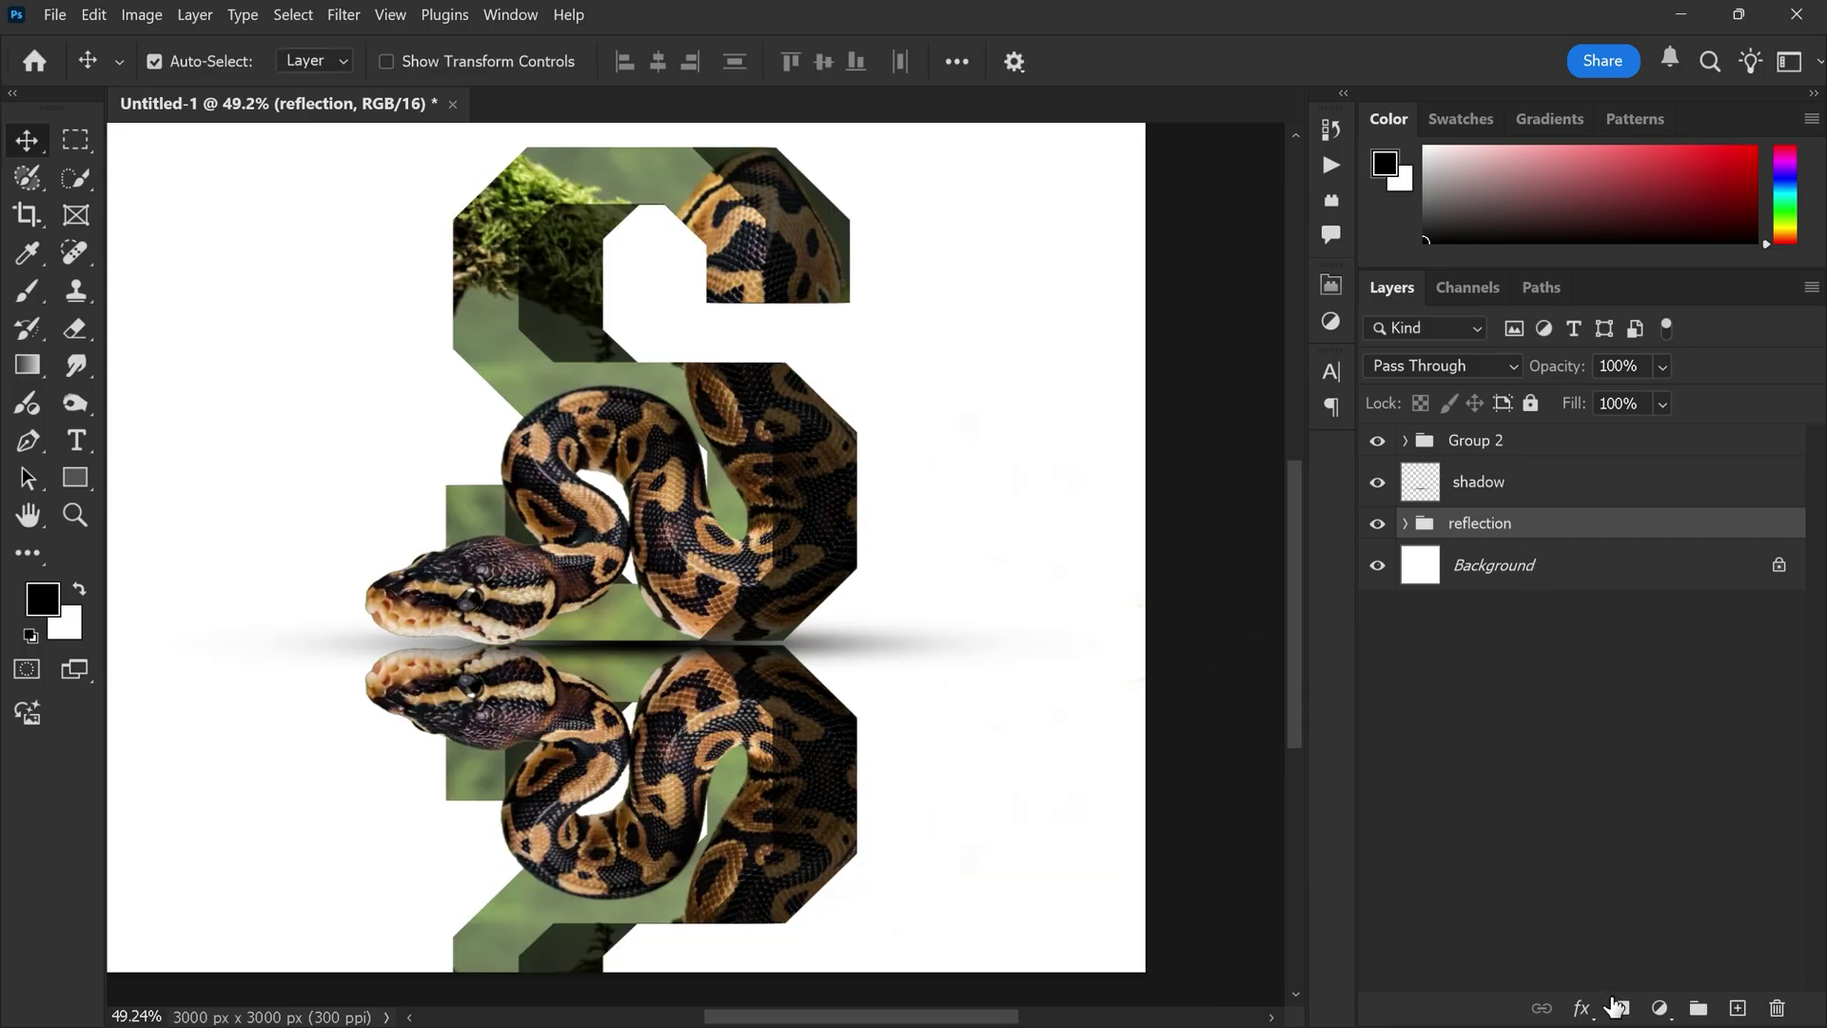
Step: Mask the reflection group with a black-to-white gradient so it fades toward the bottom
{"action": "left_click", "coordinate": [1616, 1006]}
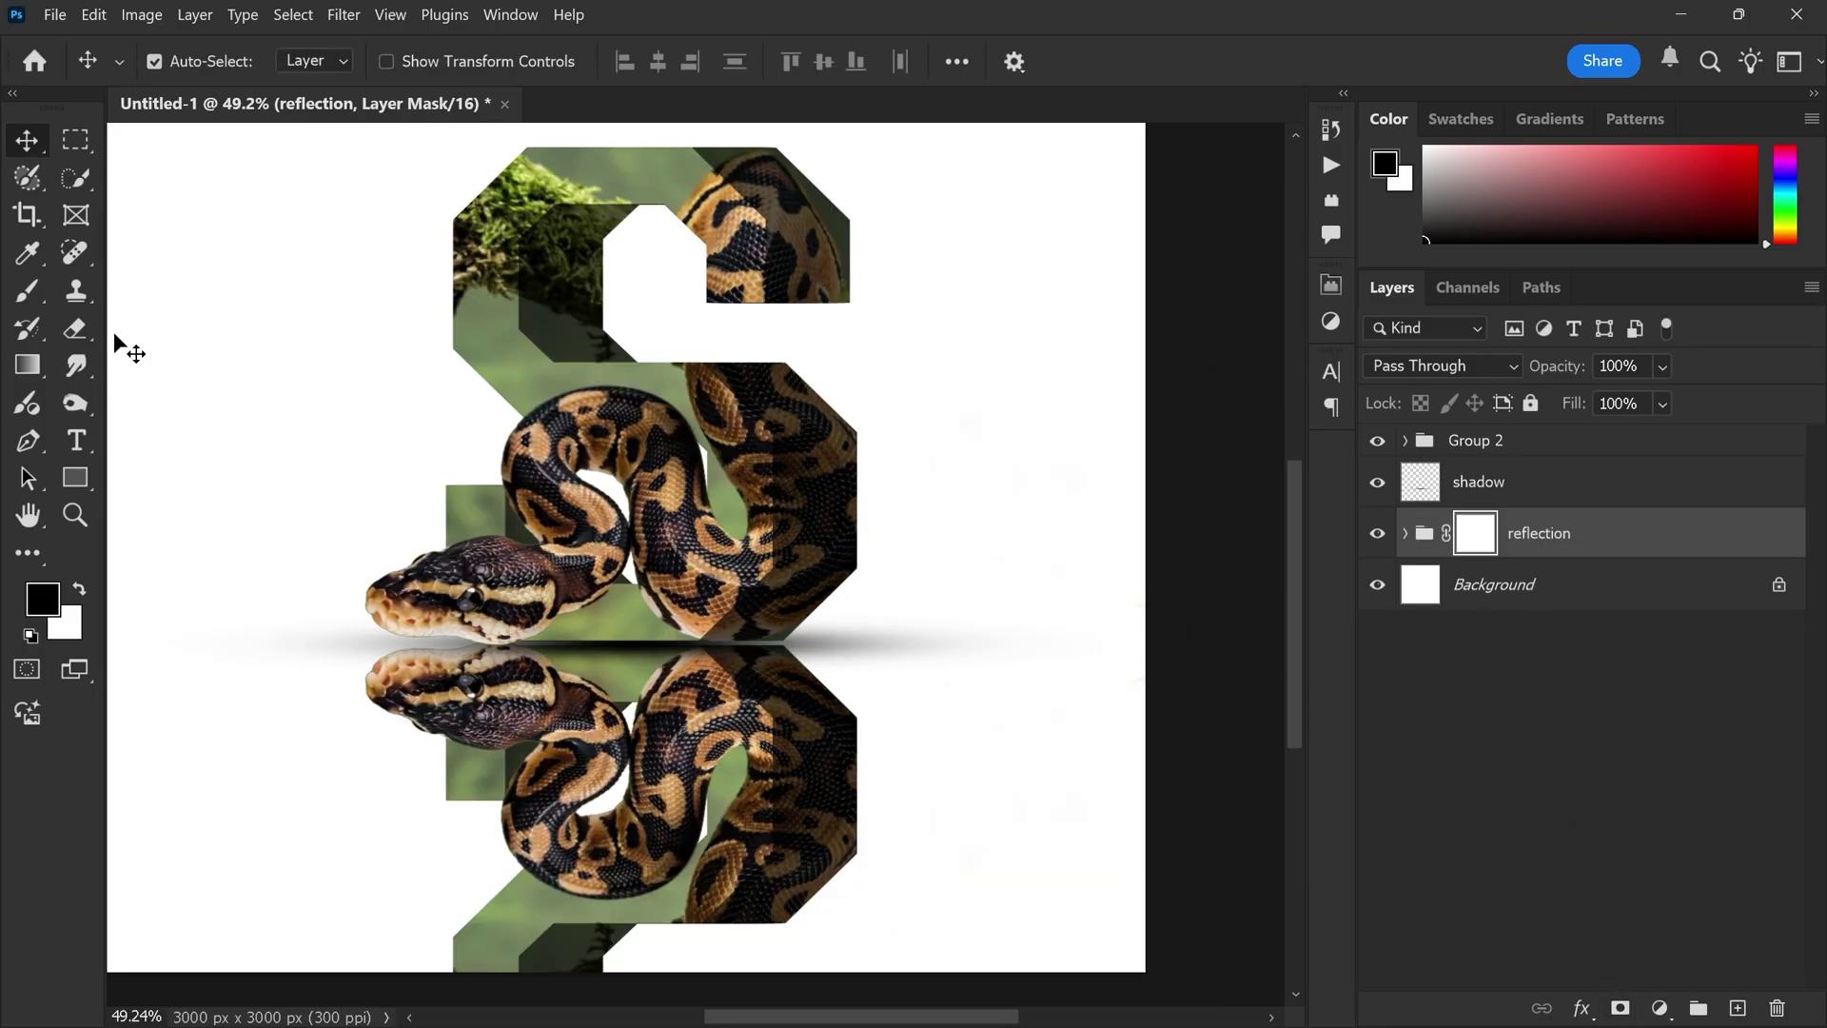
{"action": "left_click", "coordinate": [26, 365]}
{"action": "left_click", "coordinate": [425, 60]}
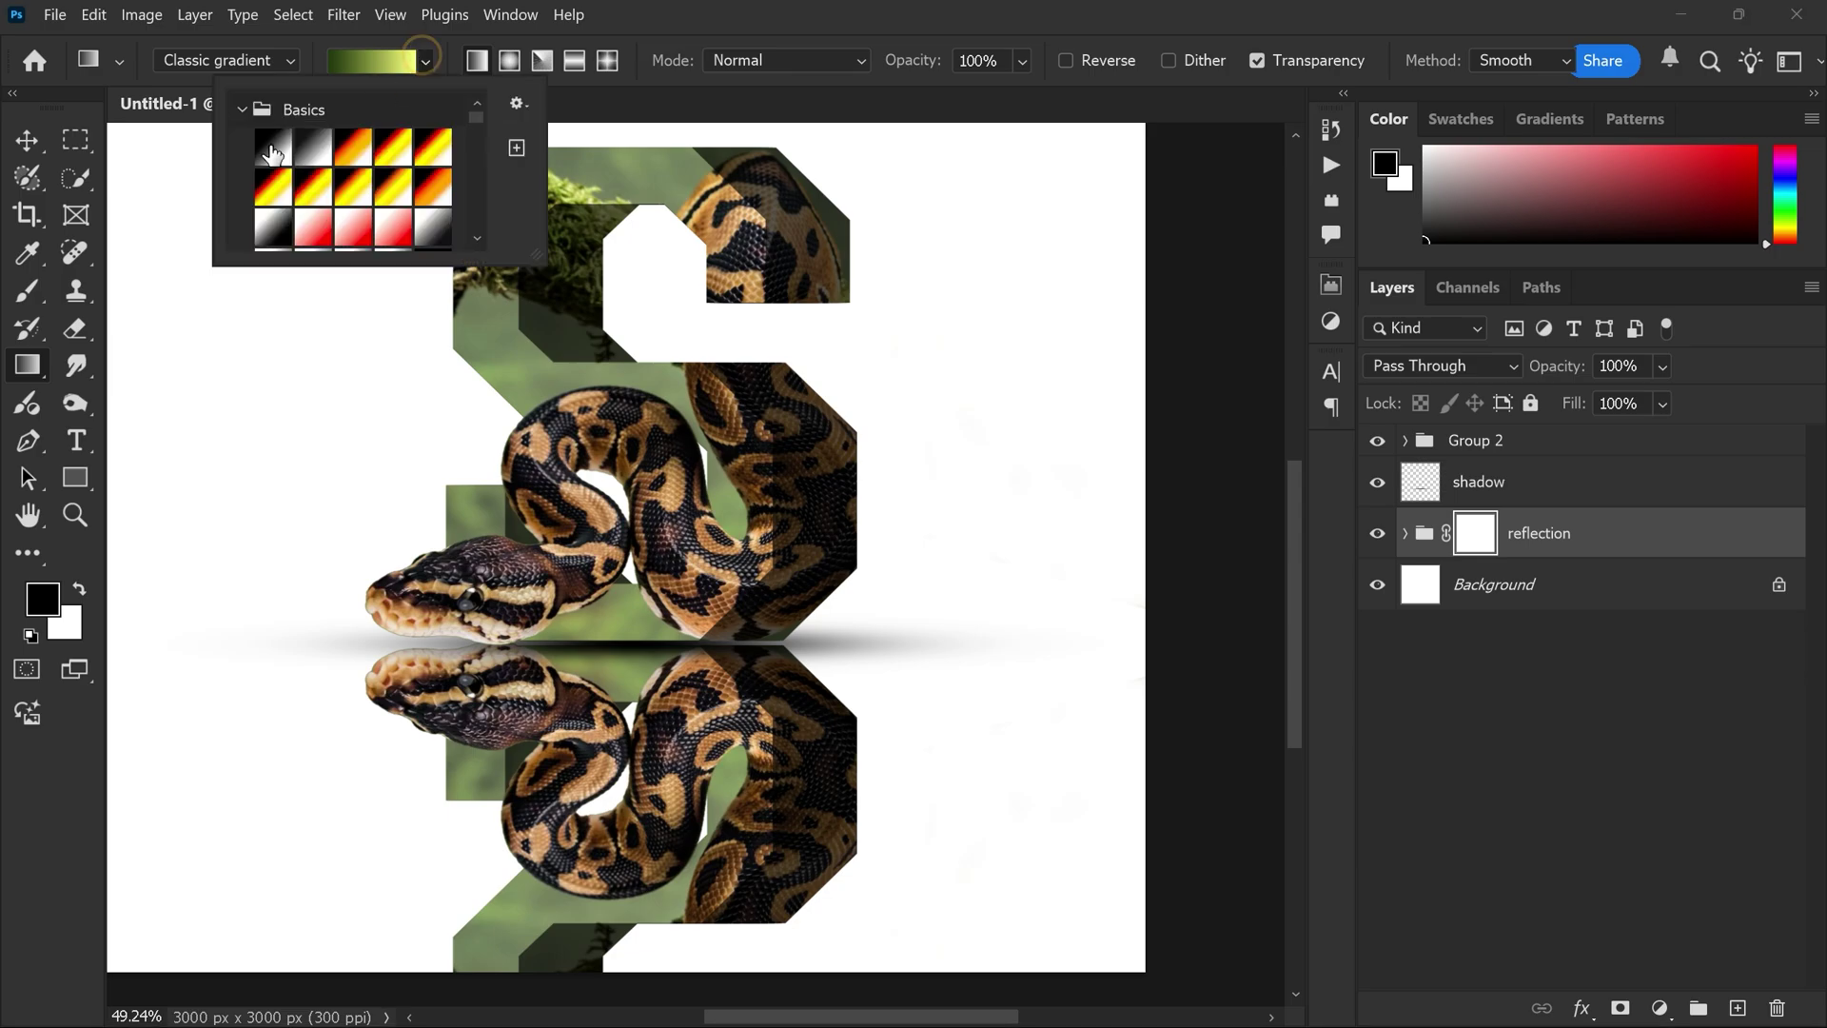
{"action": "left_click", "coordinate": [435, 65]}
{"action": "scroll", "coordinate": [664, 690], "scroll_direction": "down", "scroll_amount": 2}
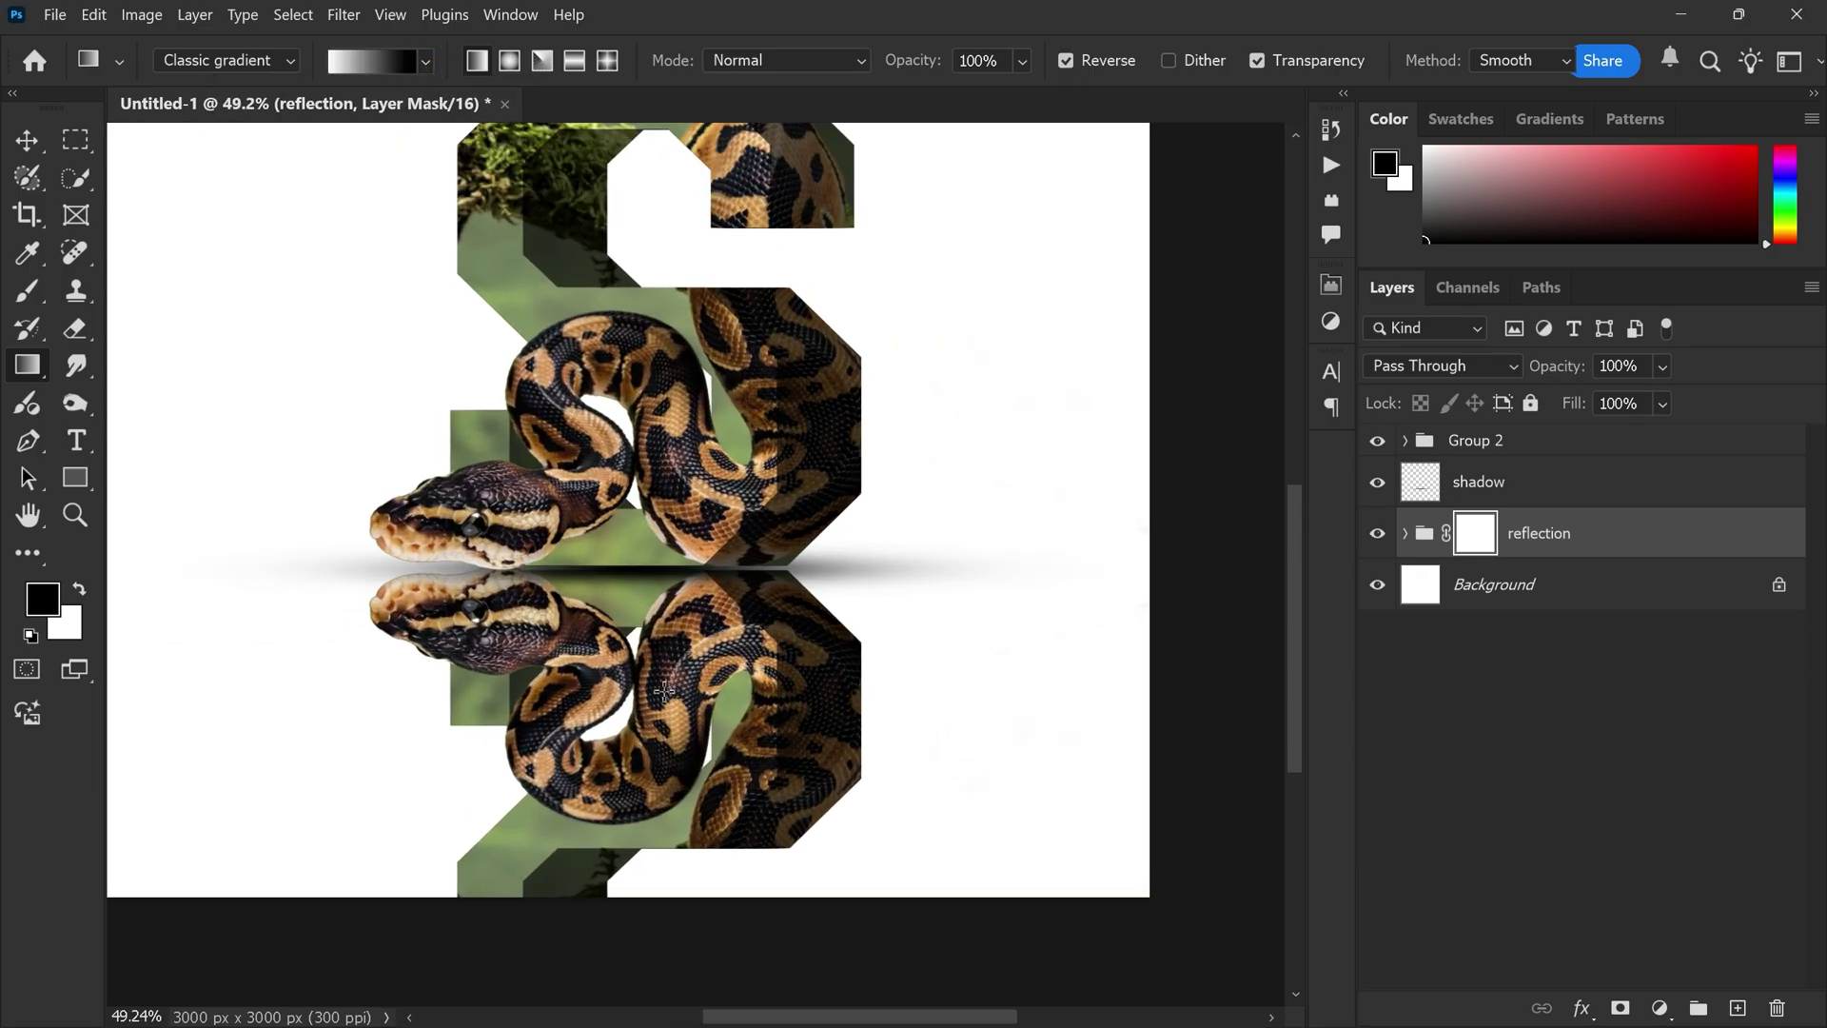
{"action": "left_click_drag", "start_coordinate": [646, 553], "coordinate": [651, 887]}
{"action": "scroll", "coordinate": [644, 868], "scroll_direction": "up", "scroll_amount": 1}
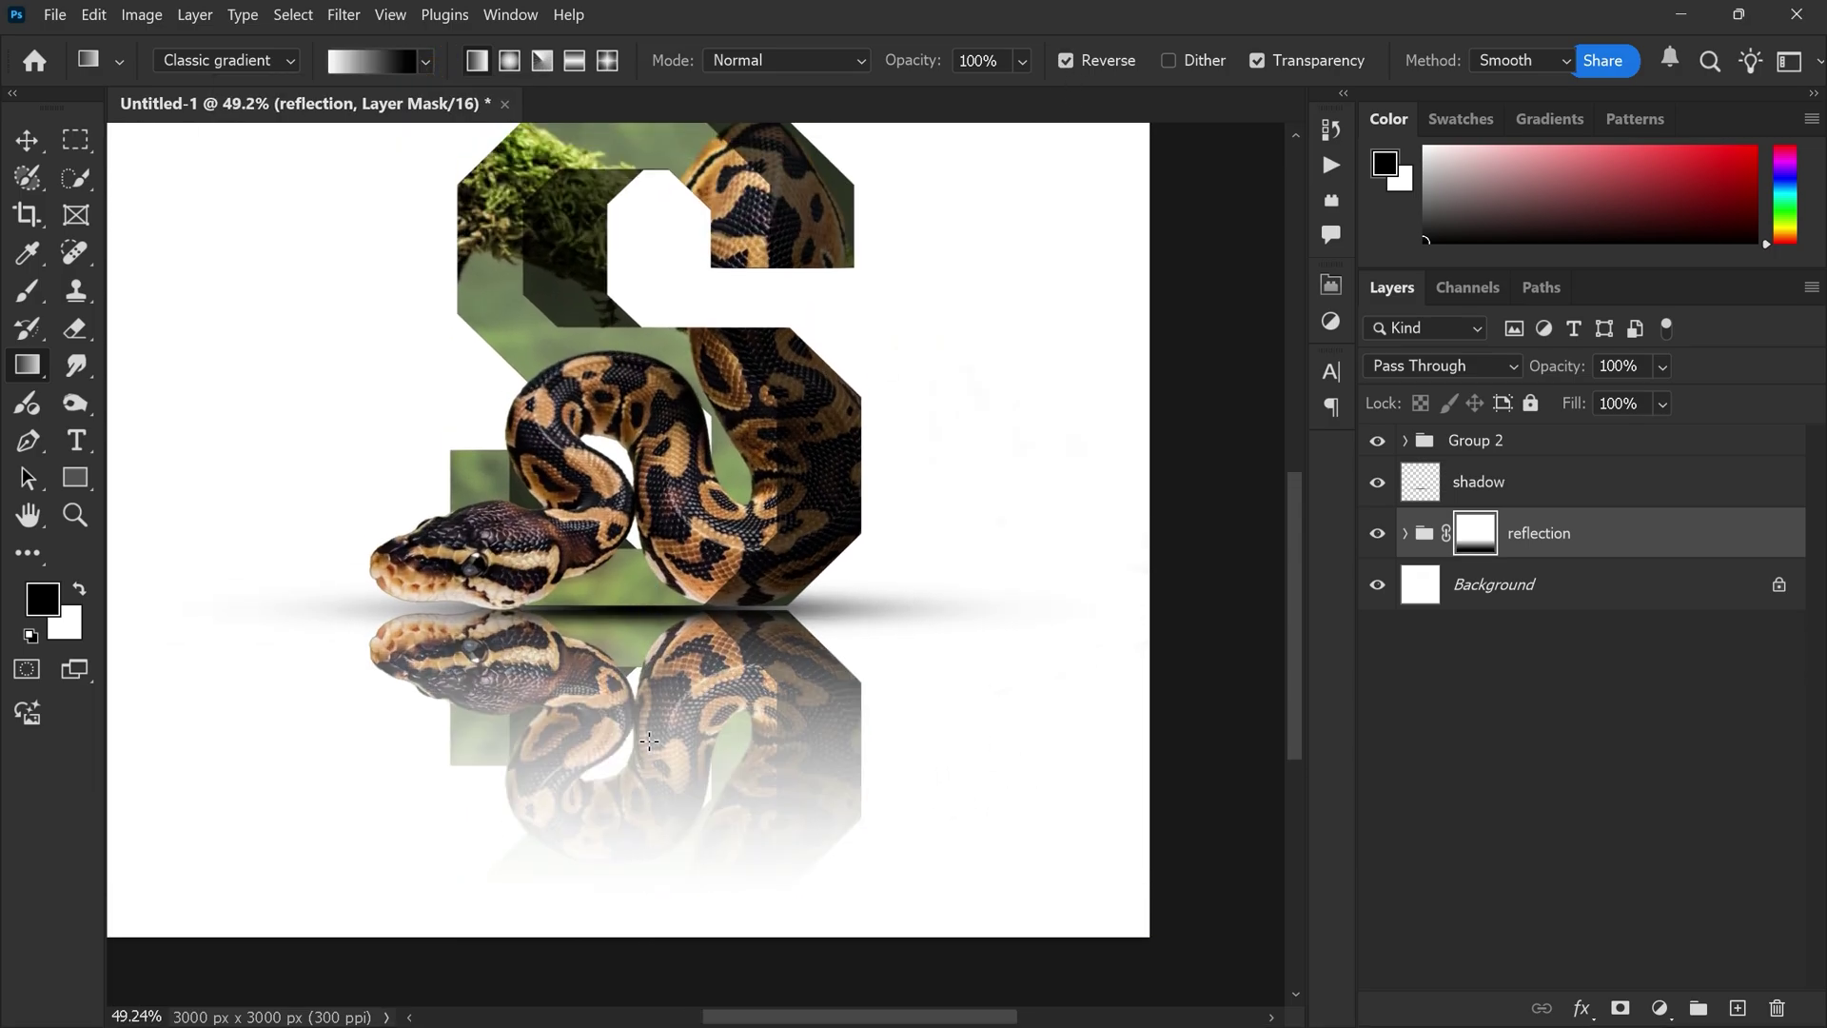
Step: Nudge the reflection up slightly and lower its opacity to 38%
{"action": "key", "text": "v"}
{"action": "left_click", "coordinate": [1550, 514]}
{"action": "key", "text": "Up"}
{"action": "key", "text": "Up"}
{"action": "key", "text": "Up"}
{"action": "key", "text": "Up"}
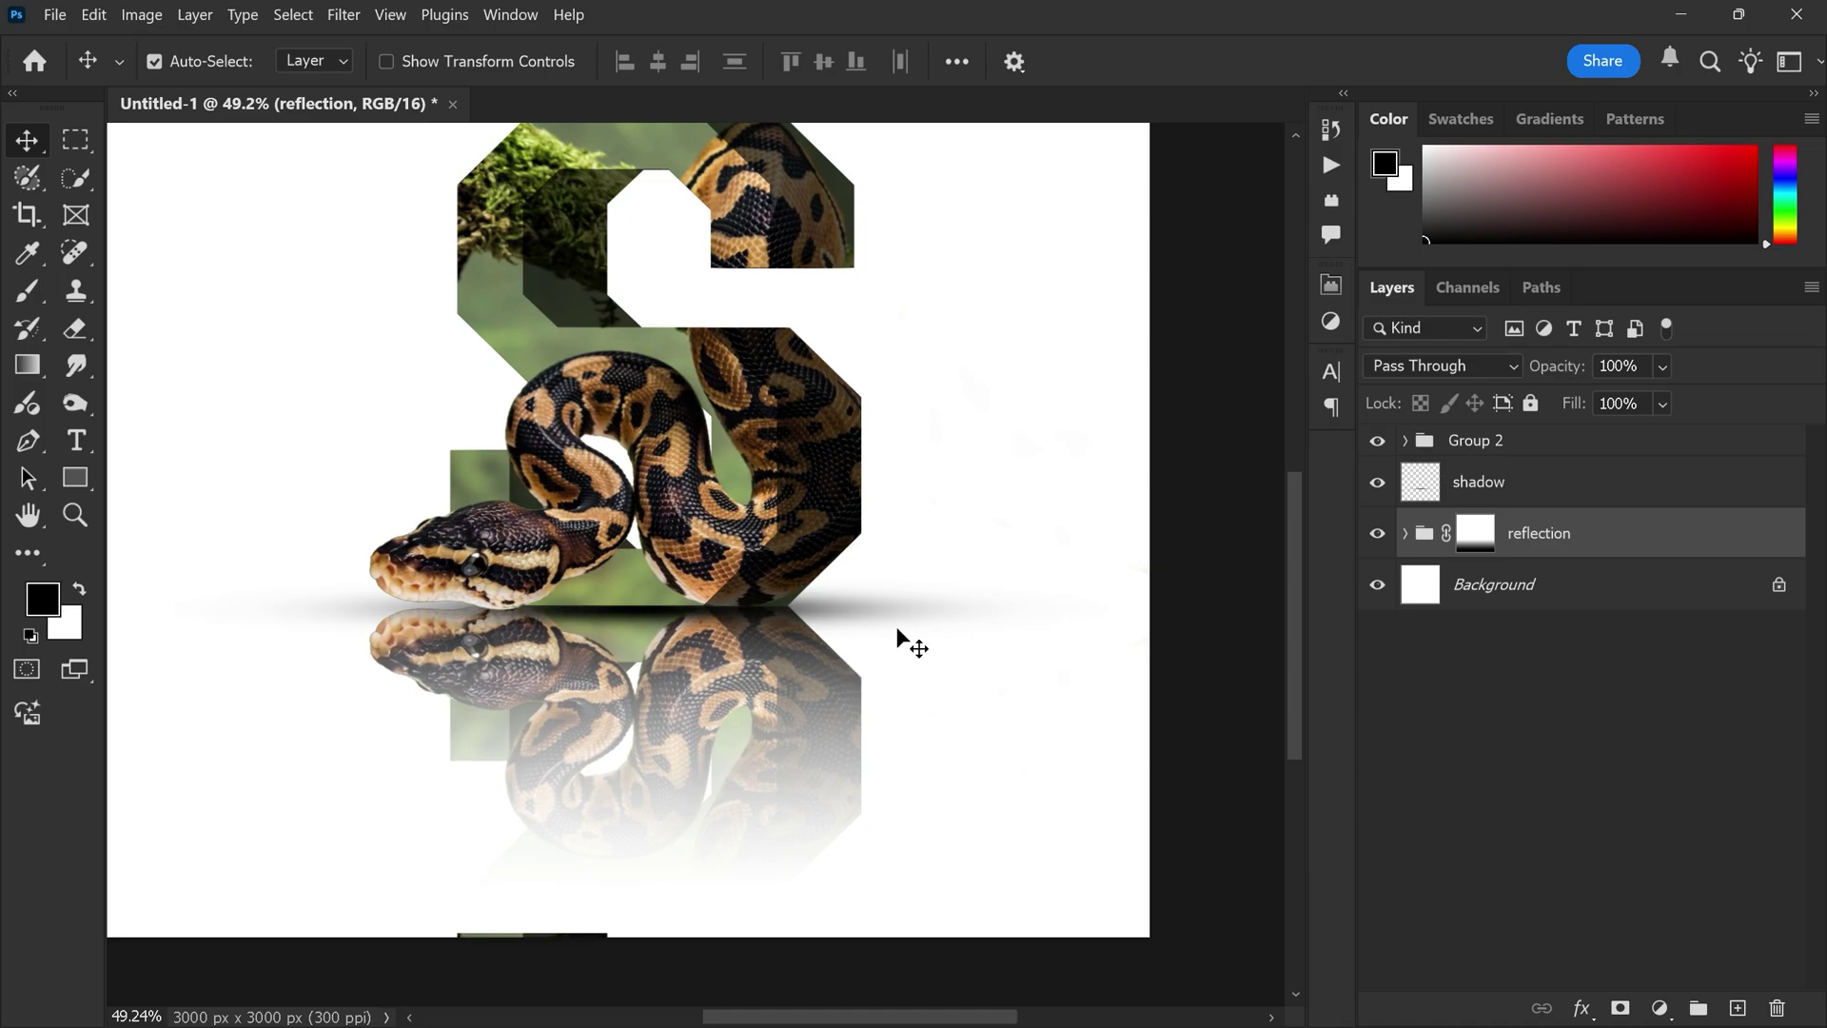
{"action": "left_click_drag", "start_coordinate": [1664, 376], "coordinate": [1665, 400]}
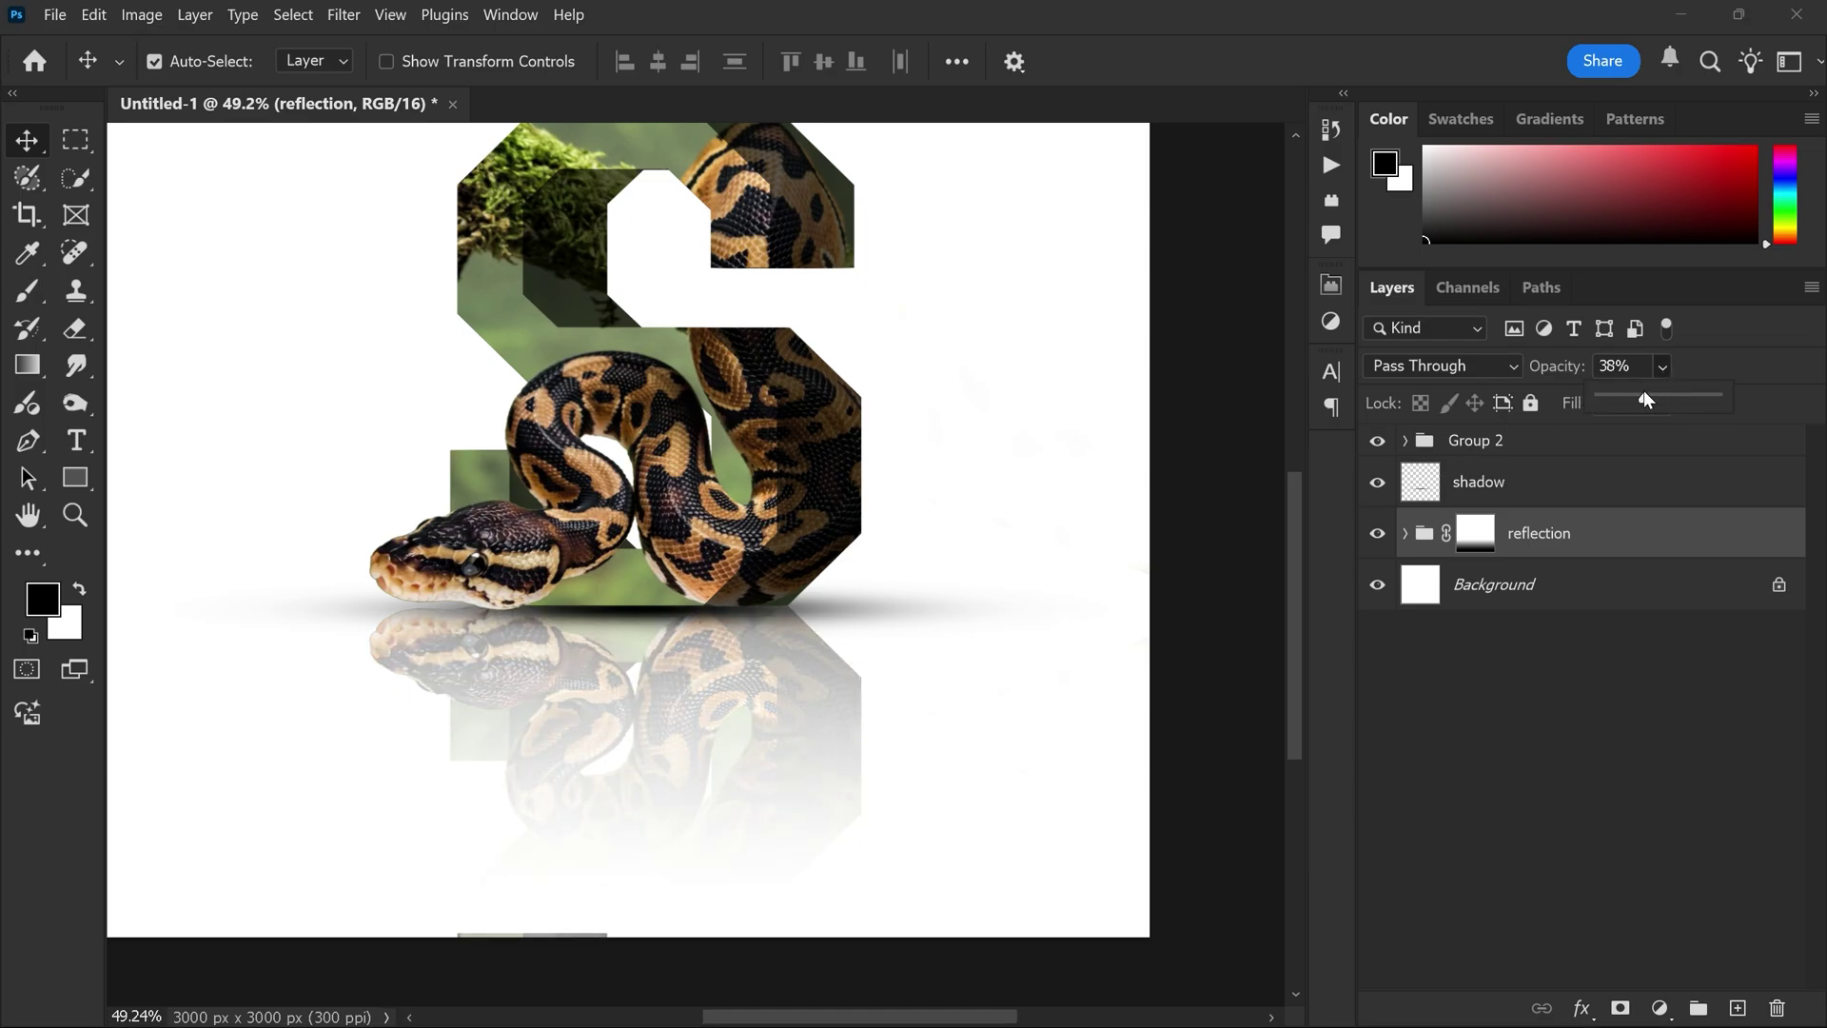
{"action": "scroll", "coordinate": [412, 665], "scroll_direction": "down", "scroll_amount": 2}
{"action": "scroll", "coordinate": [578, 619], "scroll_direction": "down", "scroll_amount": 3}
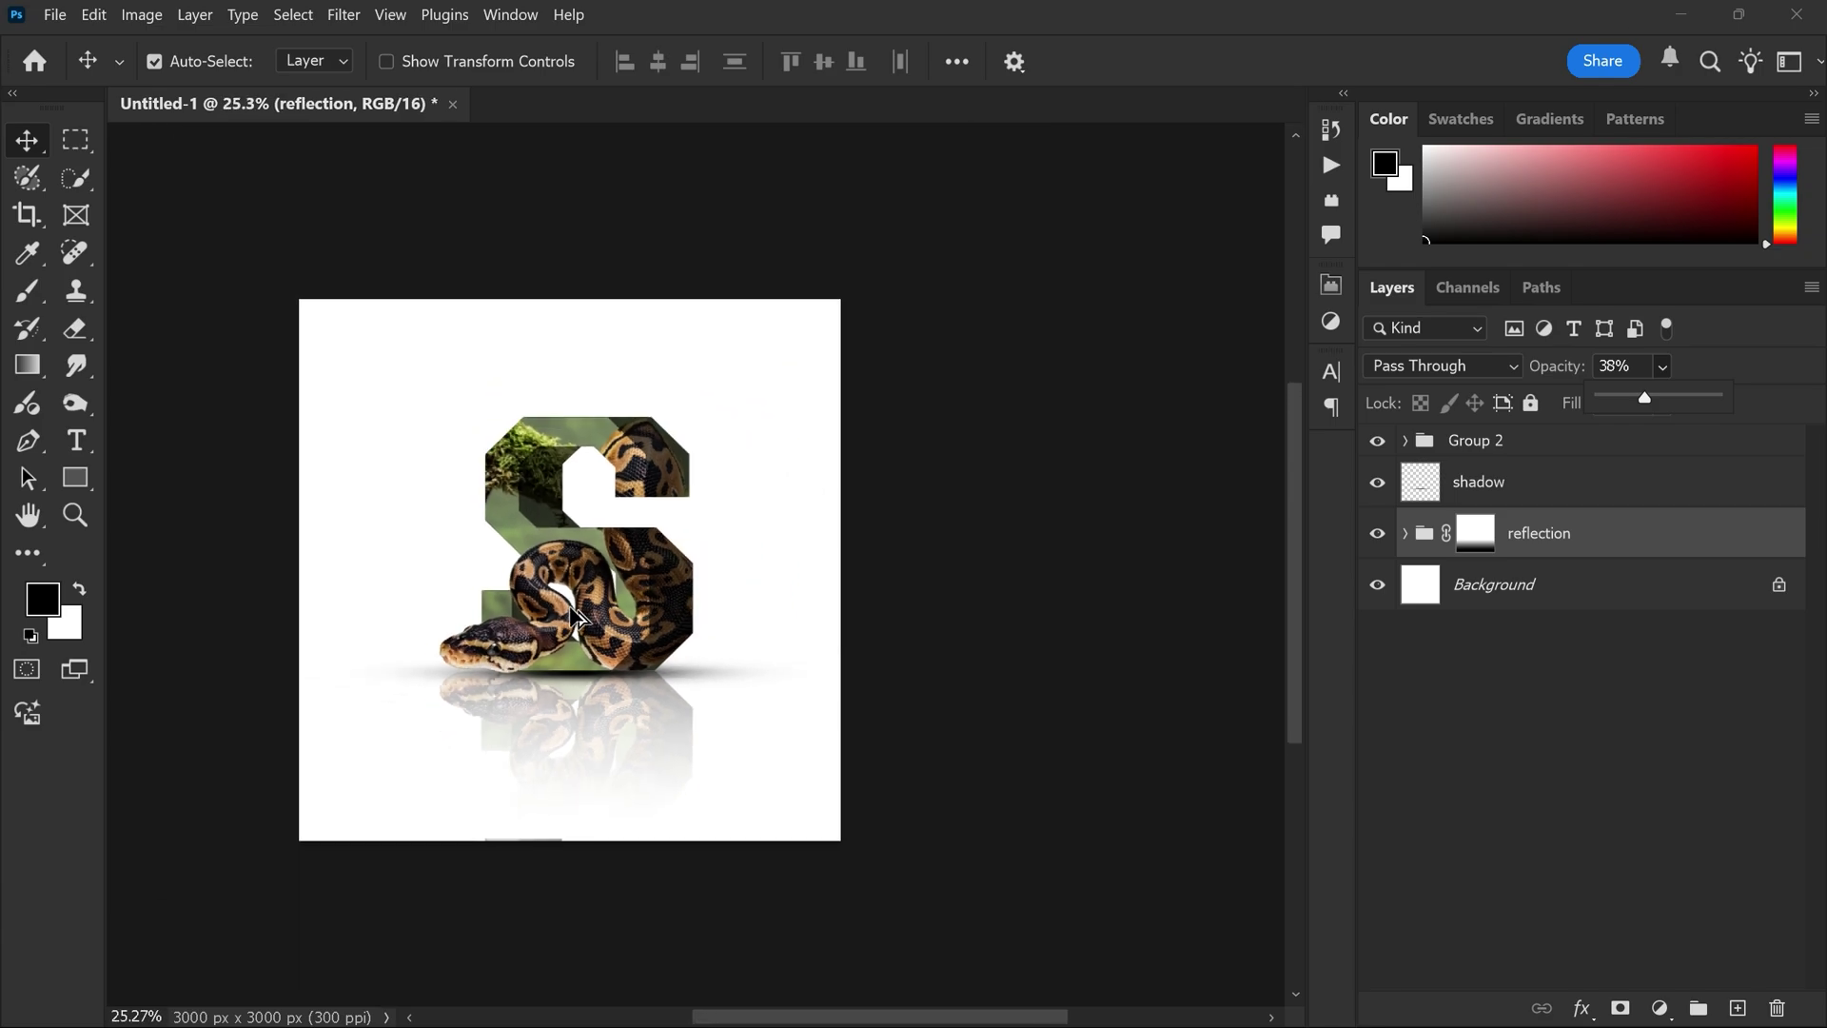
{"action": "scroll", "coordinate": [578, 619], "scroll_direction": "up", "scroll_amount": 3}
{"action": "scroll", "coordinate": [578, 621], "scroll_direction": "up", "scroll_amount": 1}
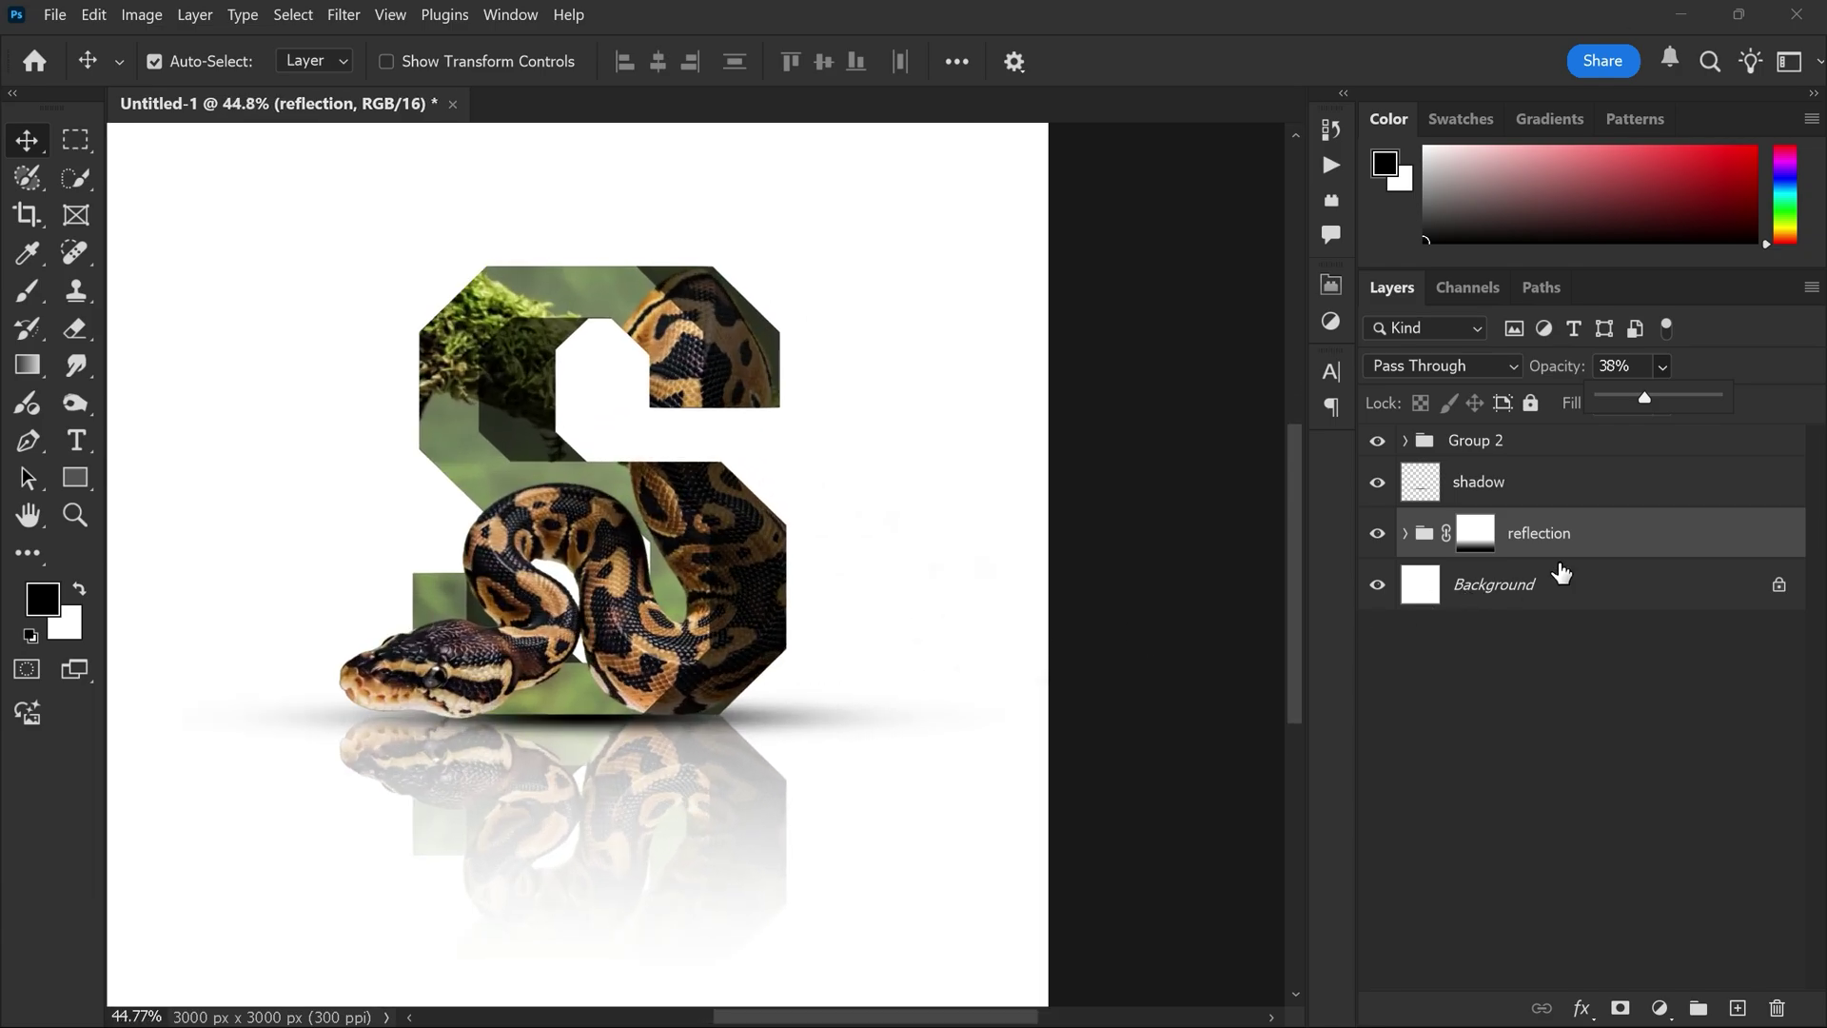
Step: Add a Gradient Fill layer above Background, starting from a basic two-colour gradient
{"action": "left_click", "coordinate": [1538, 609]}
{"action": "left_click", "coordinate": [1660, 1010]}
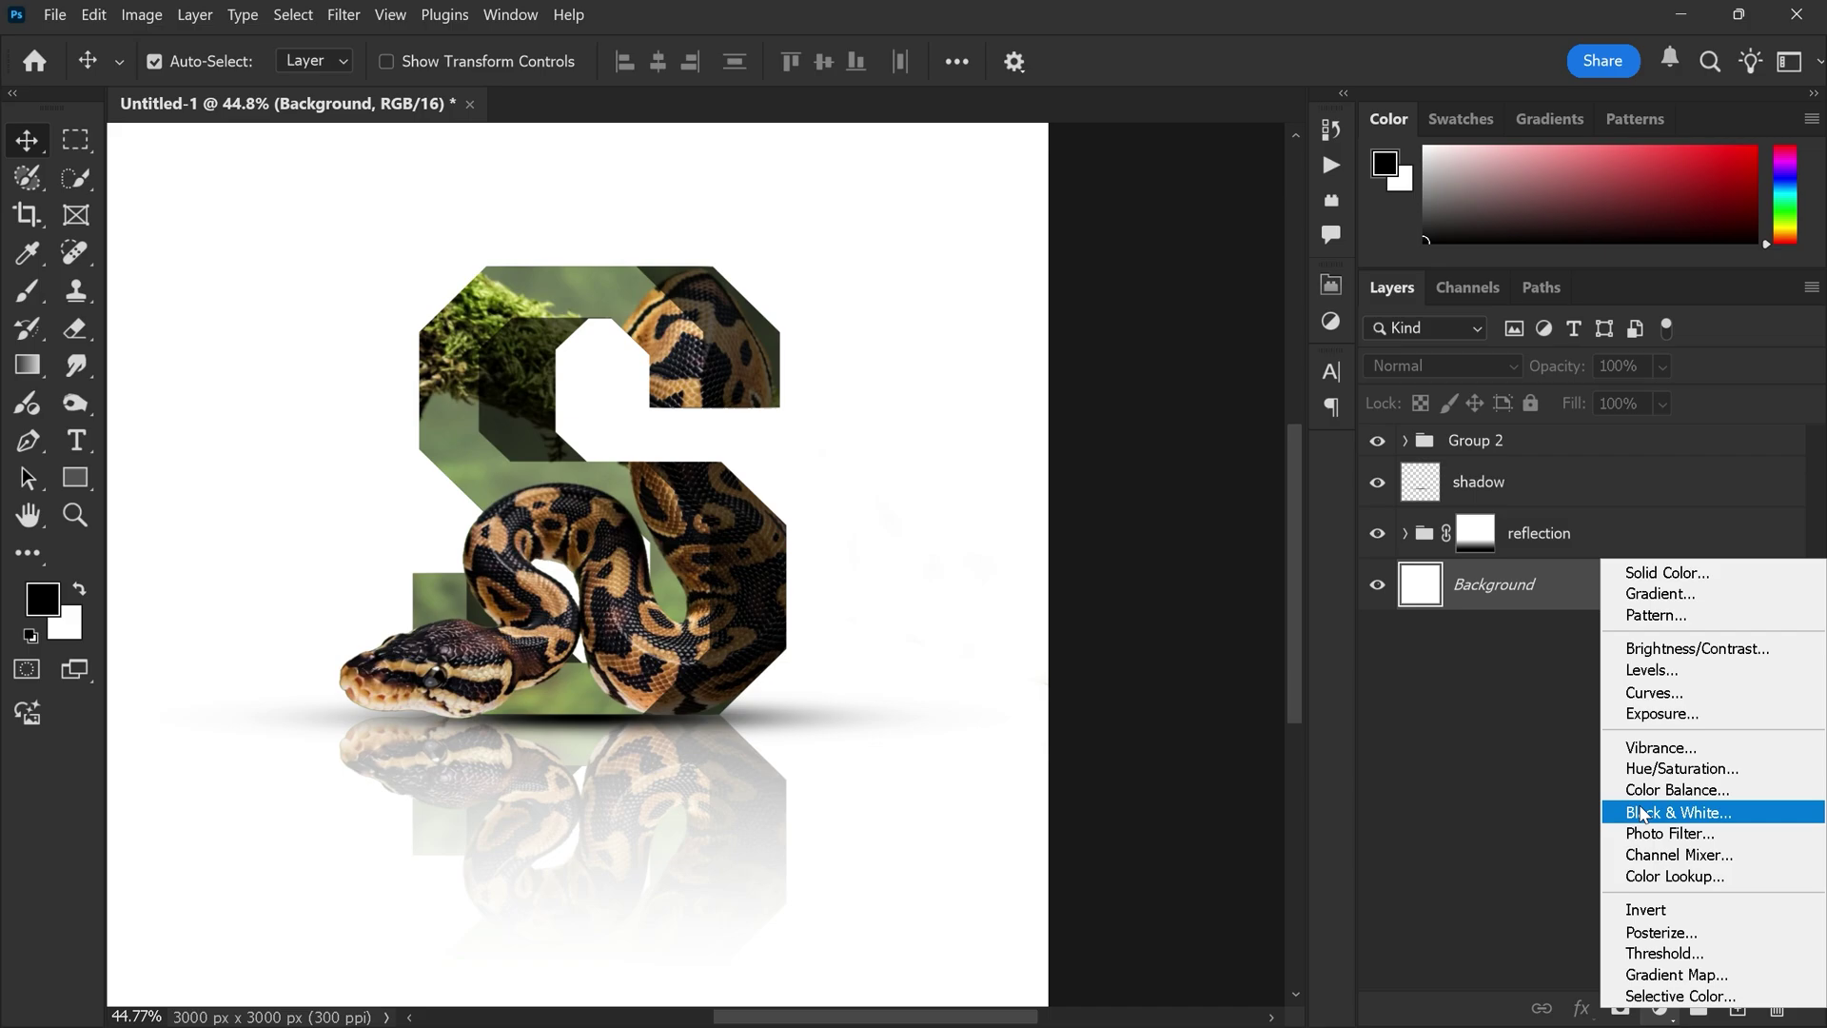
{"action": "left_click", "coordinate": [1635, 600]}
{"action": "left_click", "coordinate": [1423, 241]}
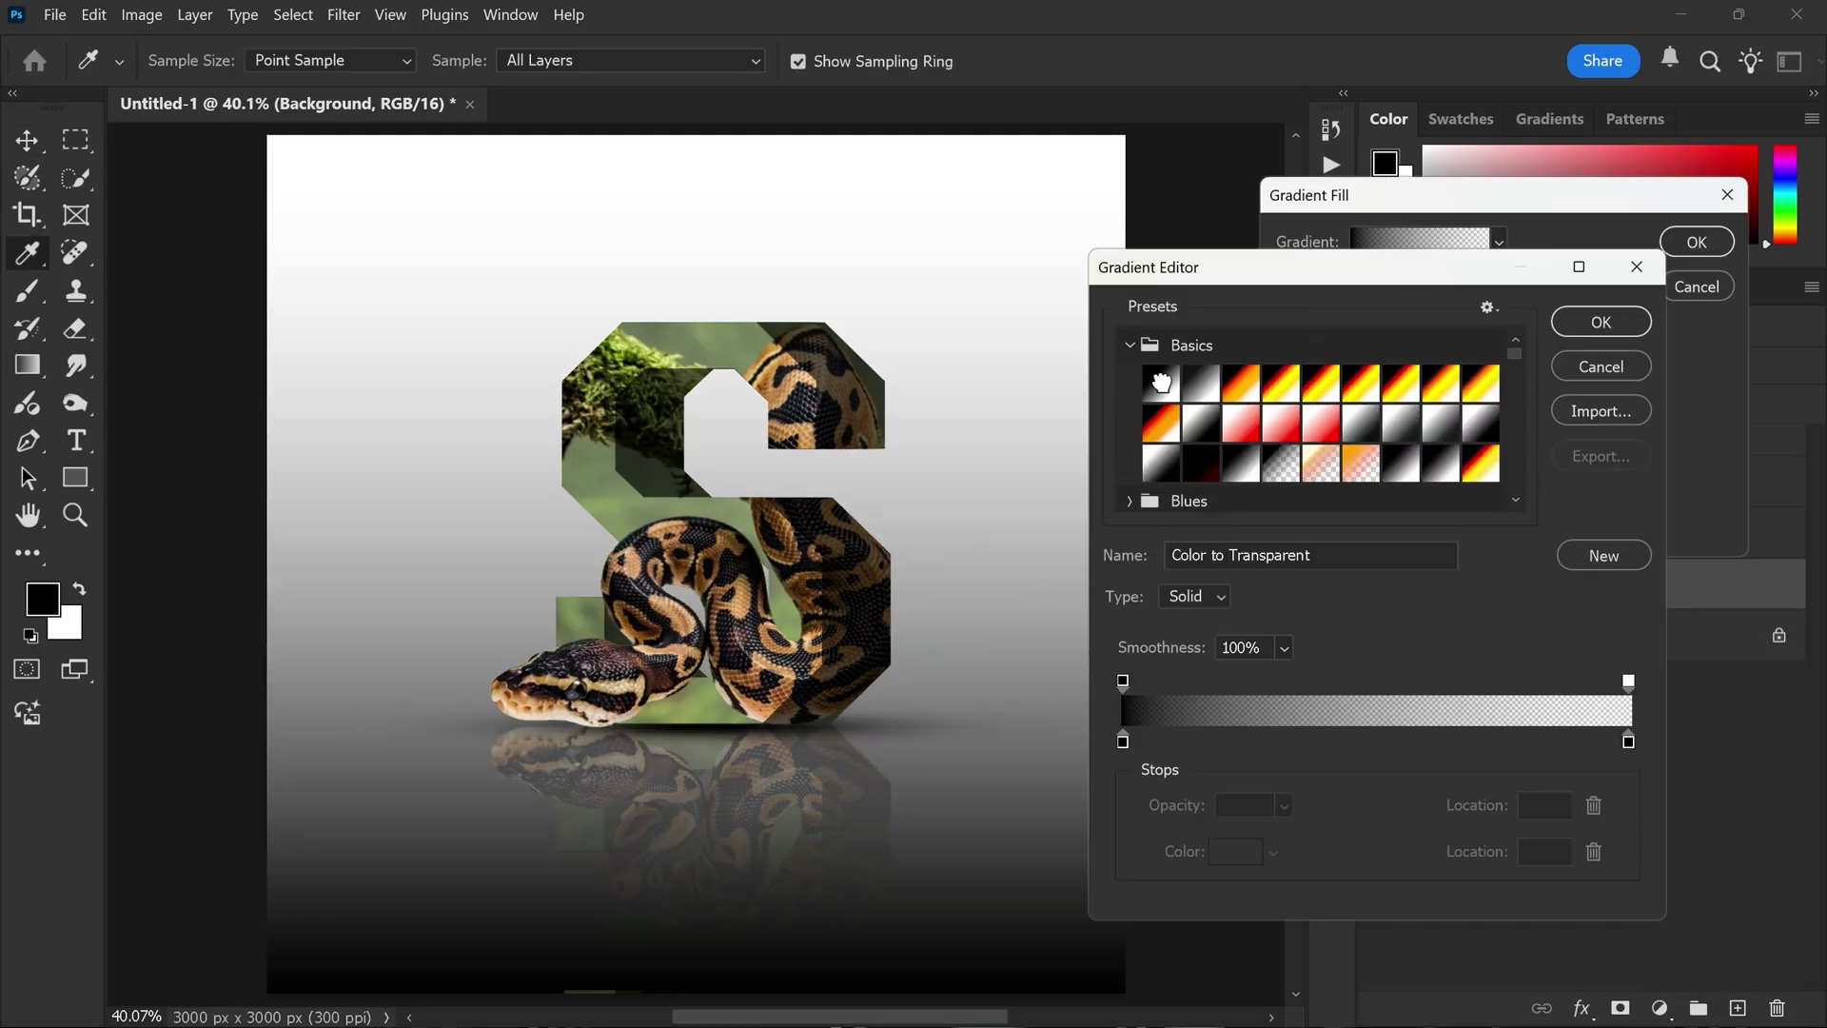
{"action": "left_click", "coordinate": [1161, 382]}
Step: Set both end stops of the gradient to the same dark green
{"action": "double_click", "coordinate": [1122, 741]}
{"action": "left_click", "coordinate": [1453, 562]}
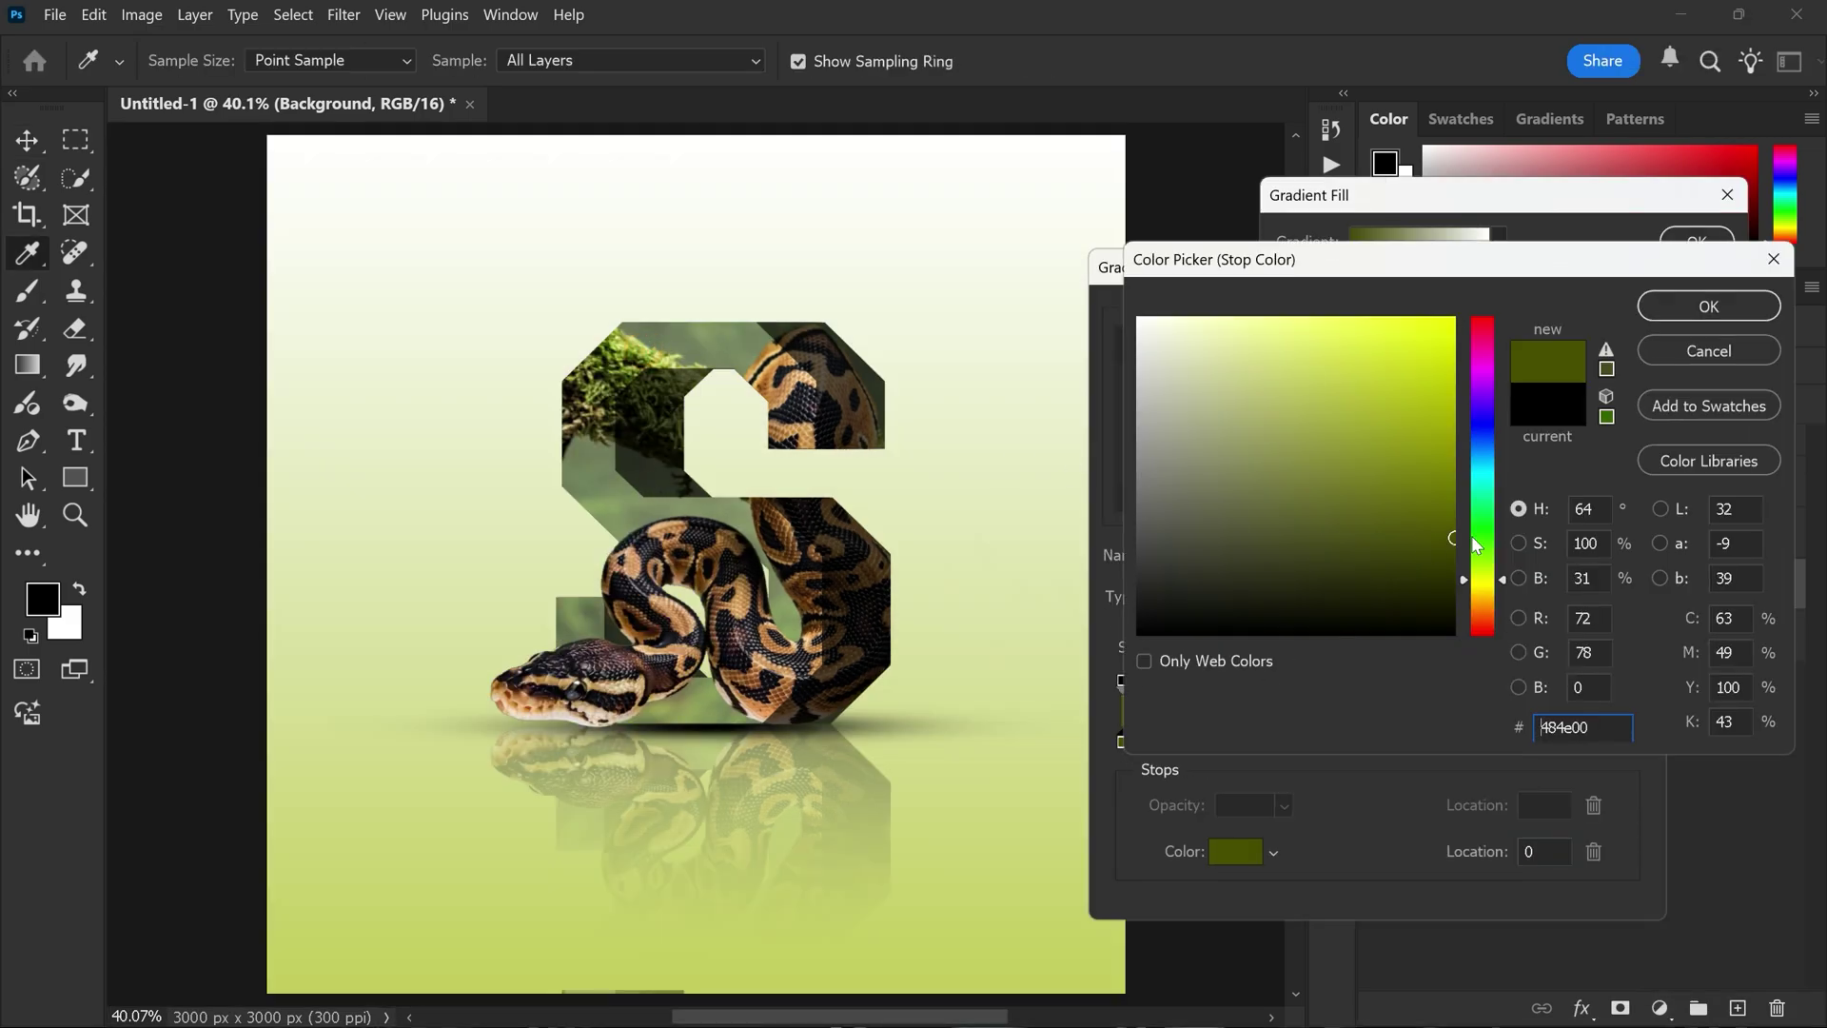
{"action": "left_click_drag", "start_coordinate": [1481, 581], "coordinate": [1475, 552]}
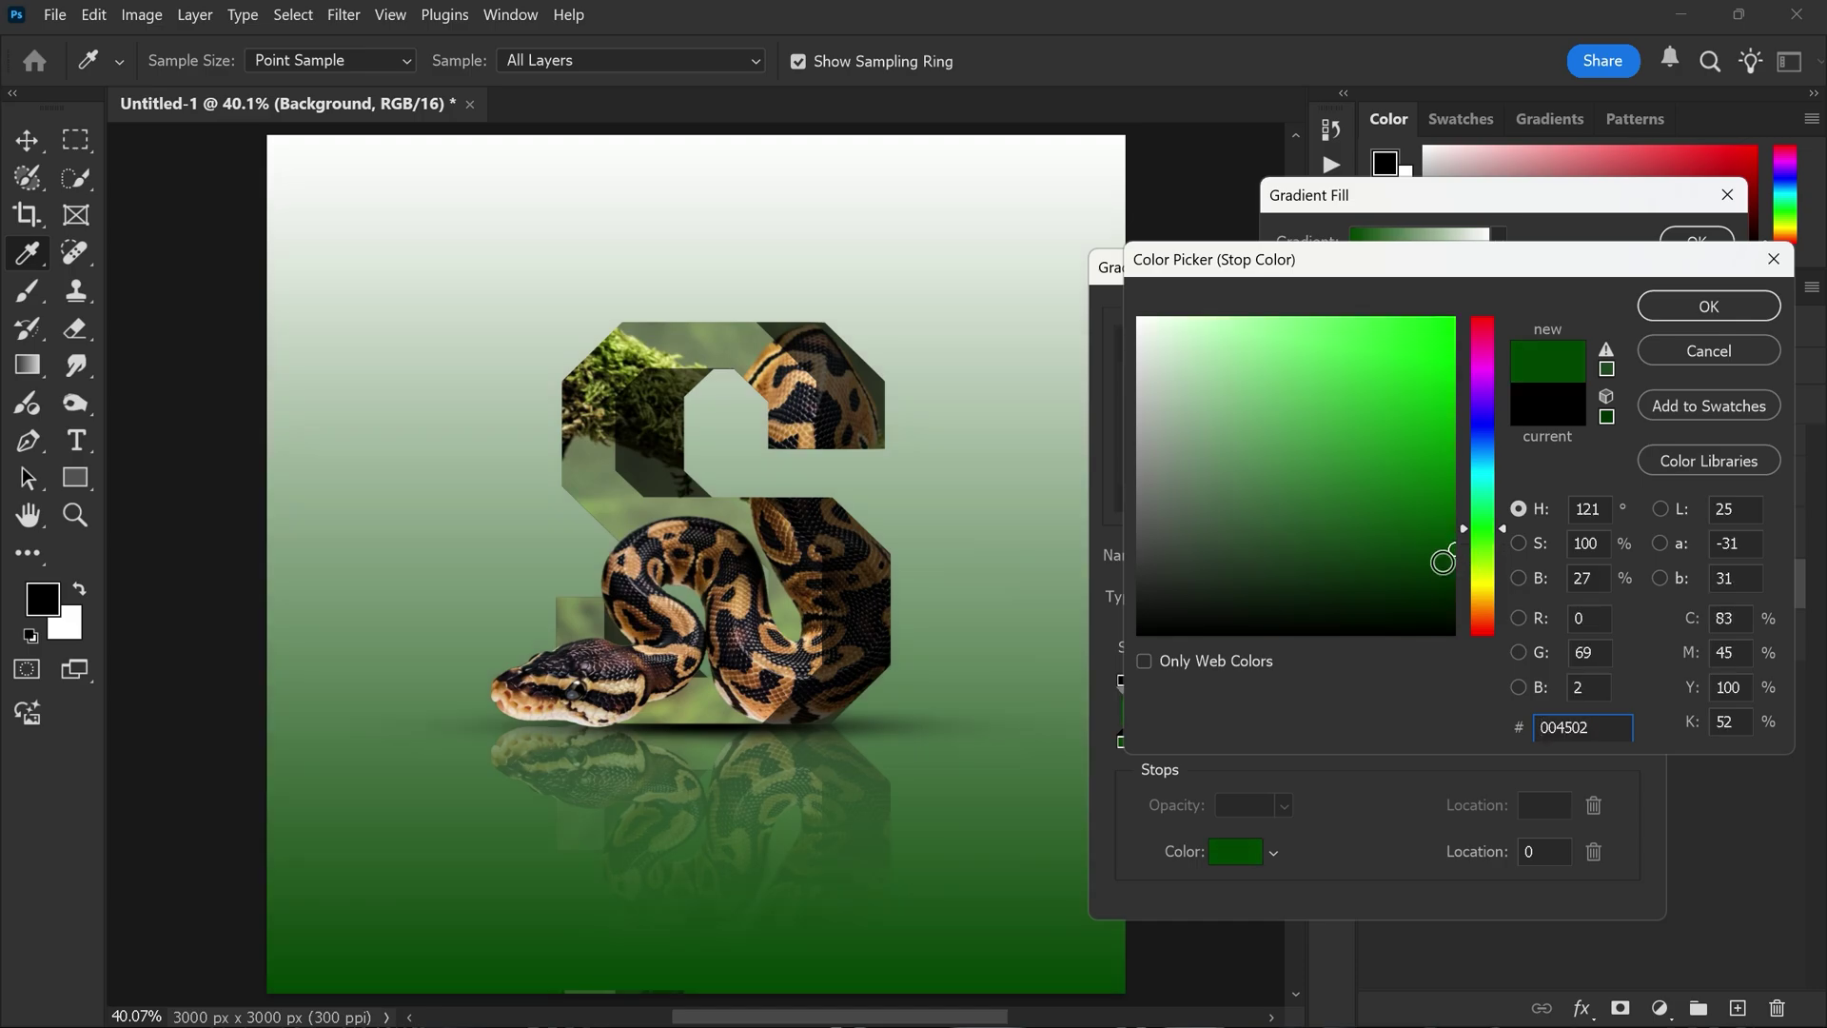
{"action": "key", "text": "Return"}
{"action": "double_click", "coordinate": [1628, 741]}
{"action": "left_click", "coordinate": [917, 856]}
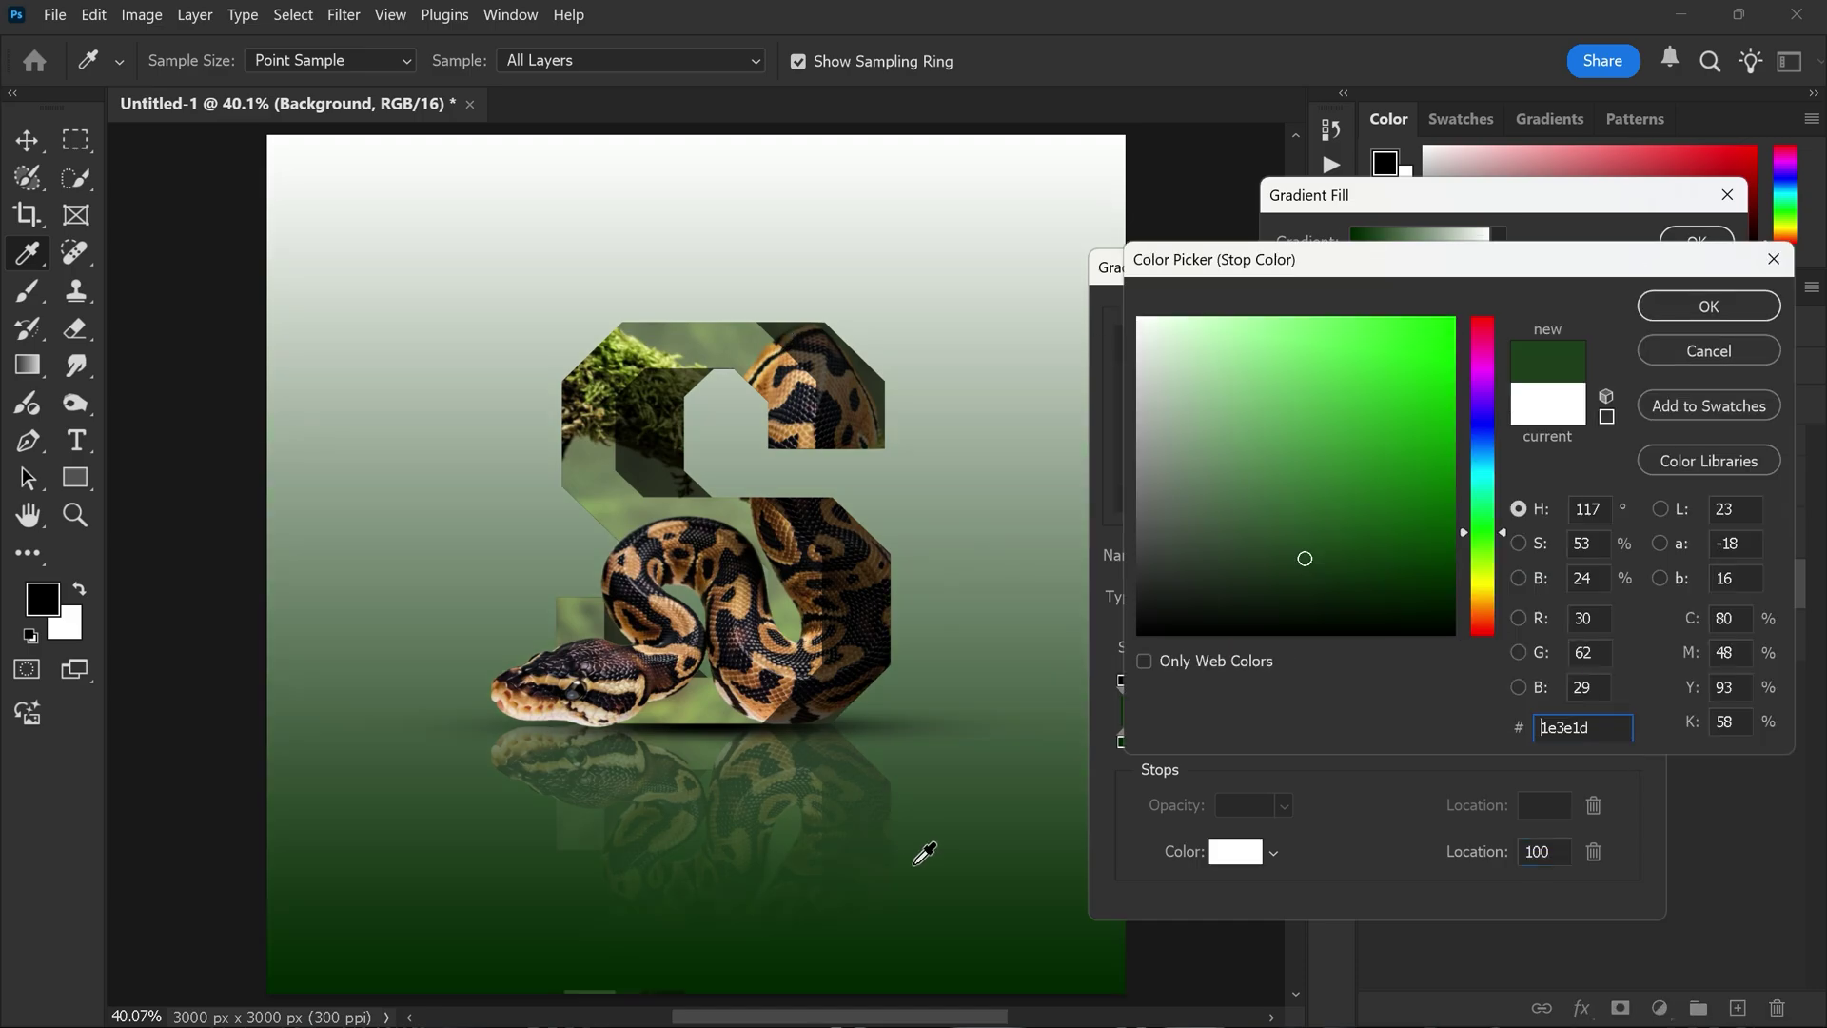
{"action": "left_click", "coordinate": [914, 980]}
{"action": "key", "text": "Return"}
Step: Add a light green stop at 49% in the middle and apply the gradient fill
{"action": "double_click", "coordinate": [1375, 750]}
{"action": "left_click", "coordinate": [1274, 319]}
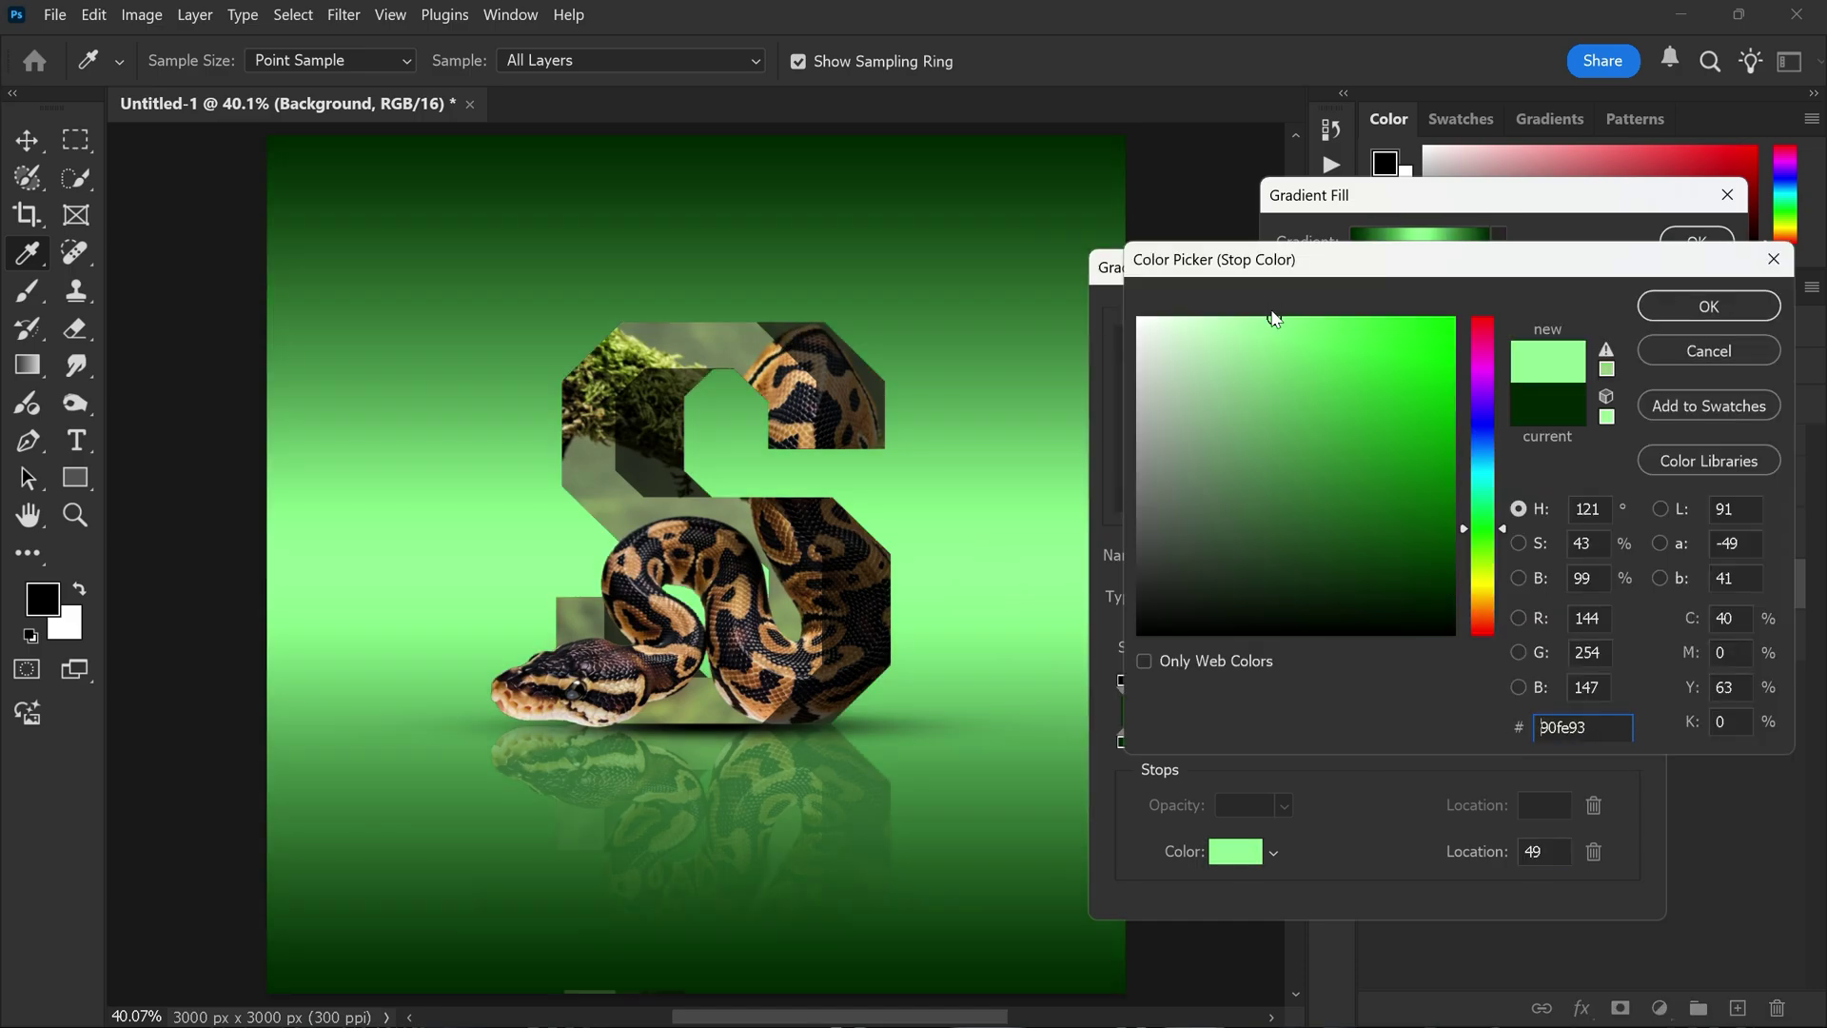
{"action": "key", "text": "Return"}
{"action": "left_click", "coordinate": [1618, 320]}
{"action": "left_click", "coordinate": [1697, 241]}
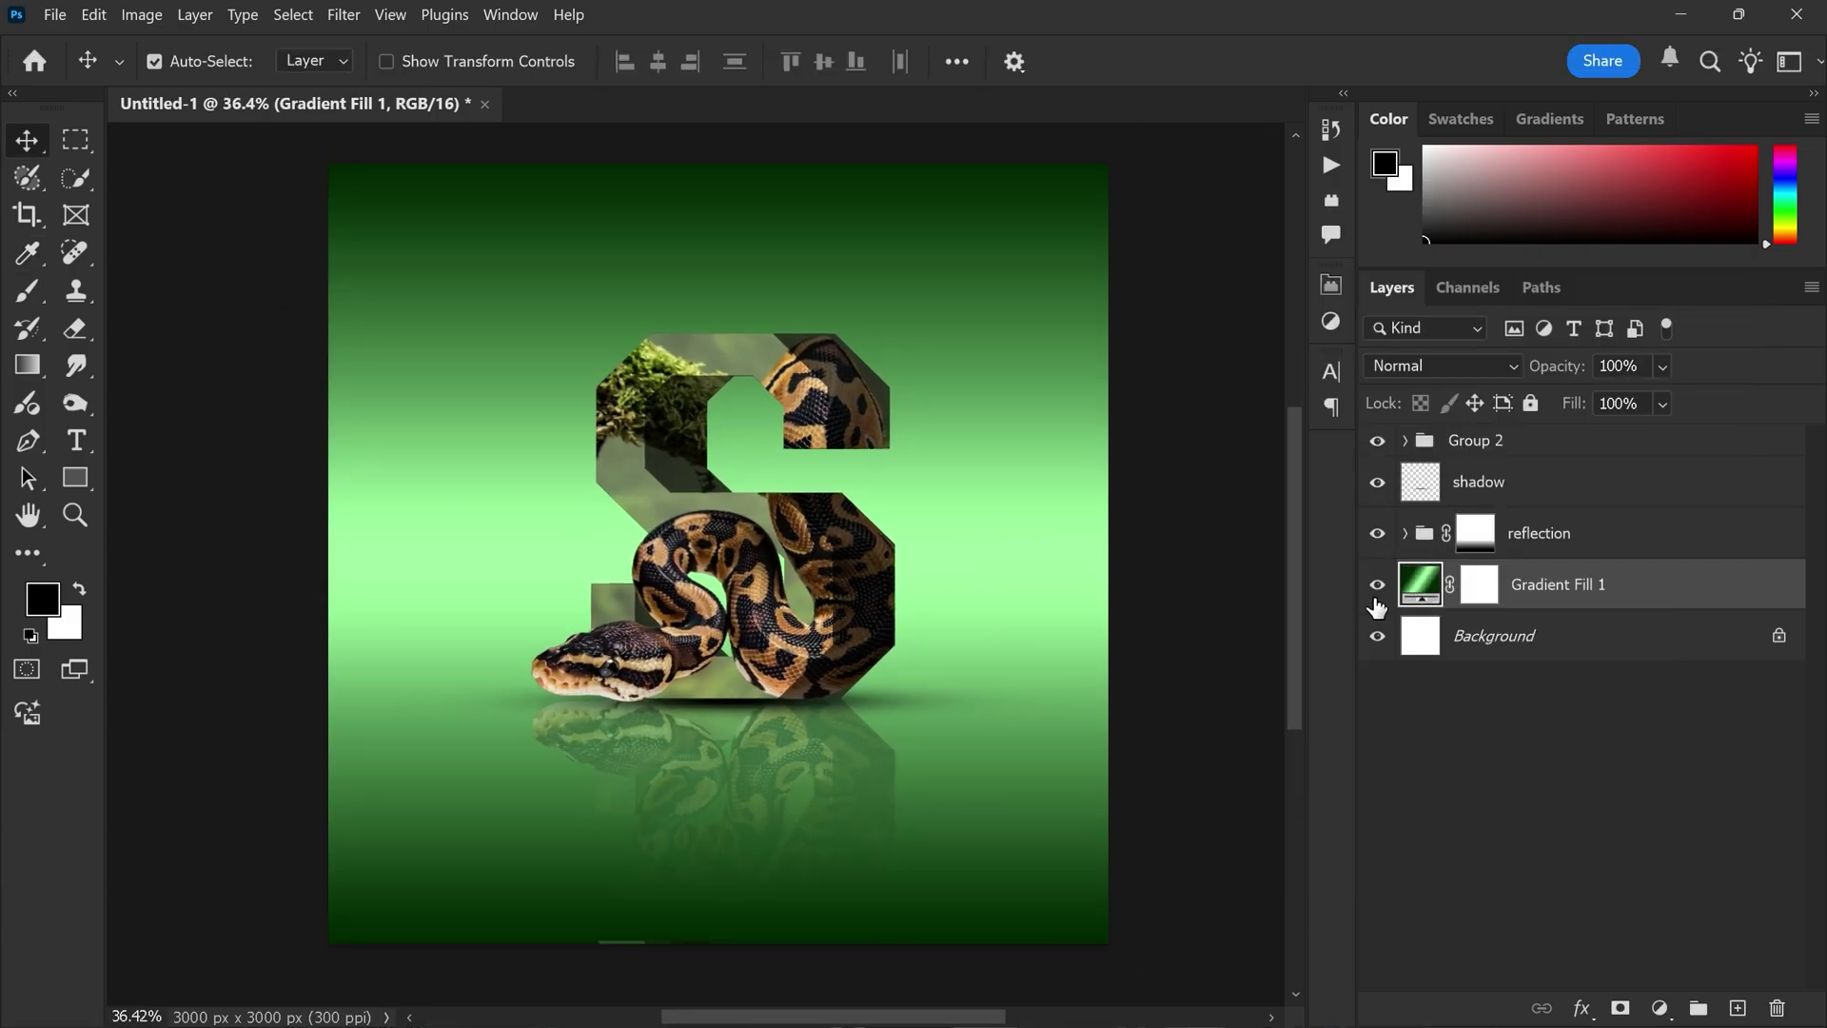
Step: Hide and reshow the artwork layers to preview the green background
{"action": "left_click_drag", "start_coordinate": [1377, 533], "coordinate": [1376, 439]}
{"action": "left_click", "coordinate": [1376, 440]}
{"action": "left_click", "coordinate": [1377, 533]}
{"action": "left_click", "coordinate": [1377, 482]}
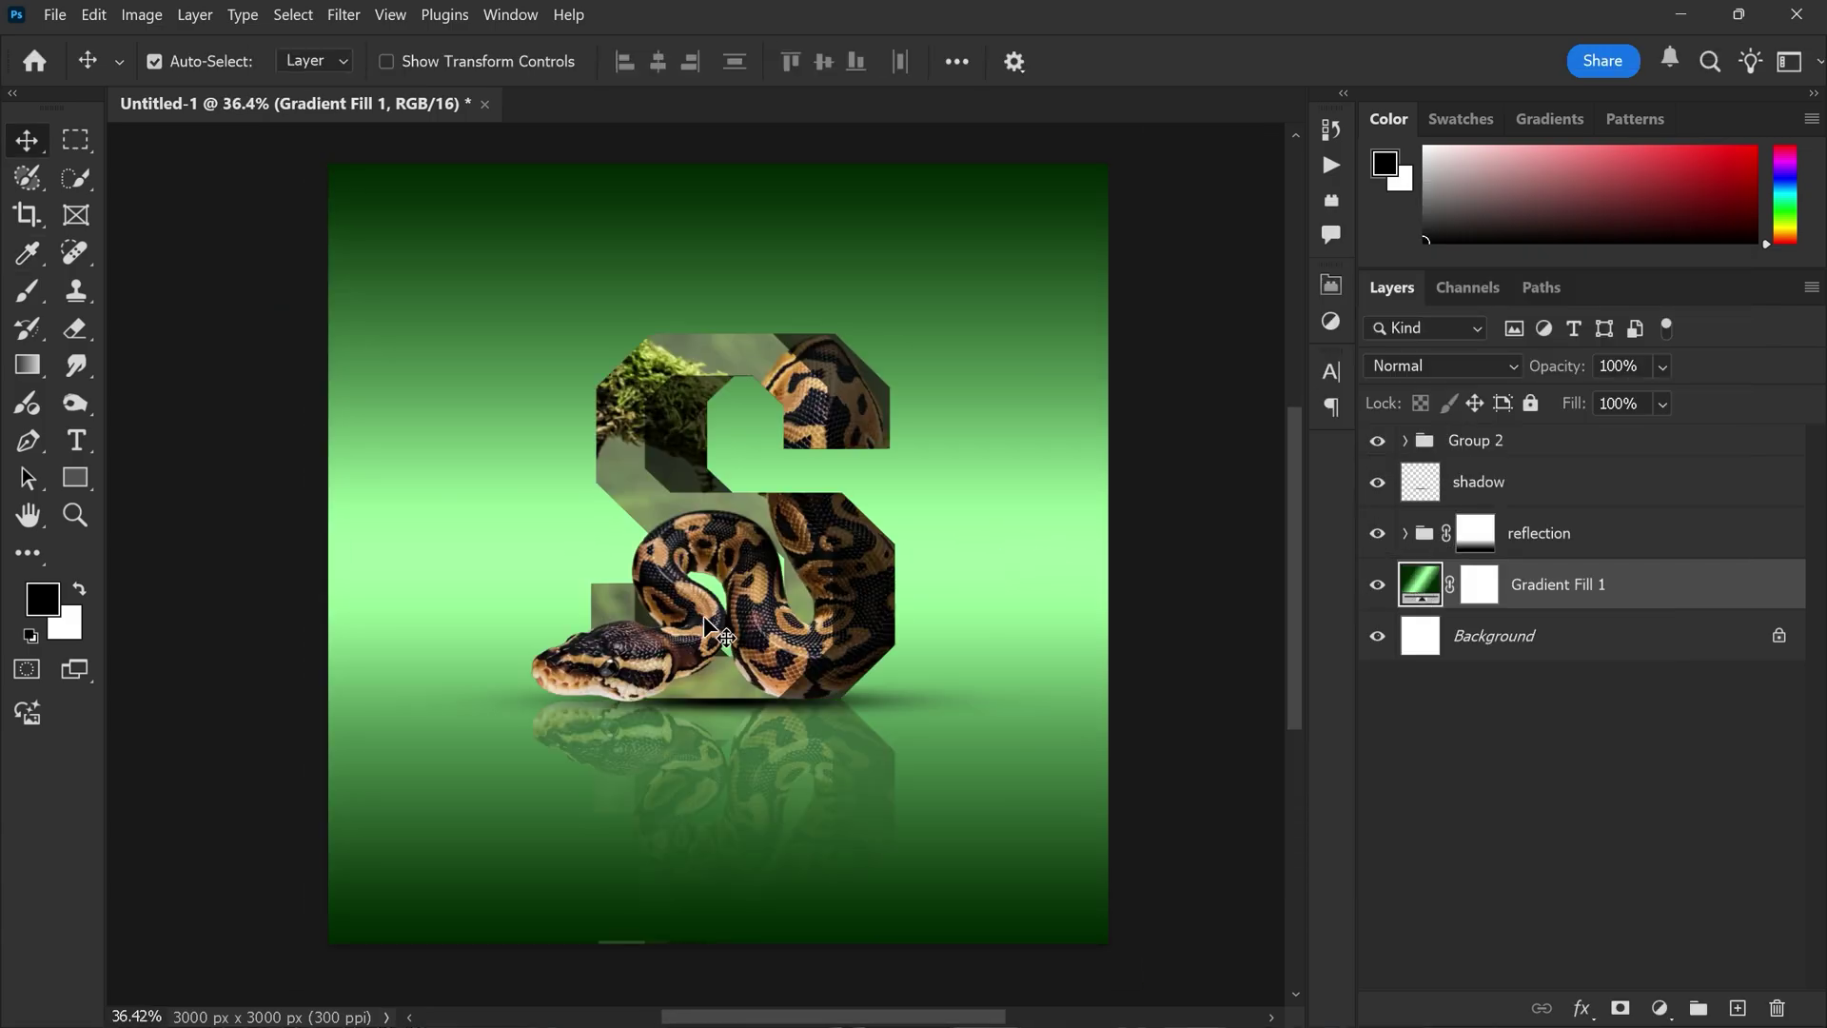